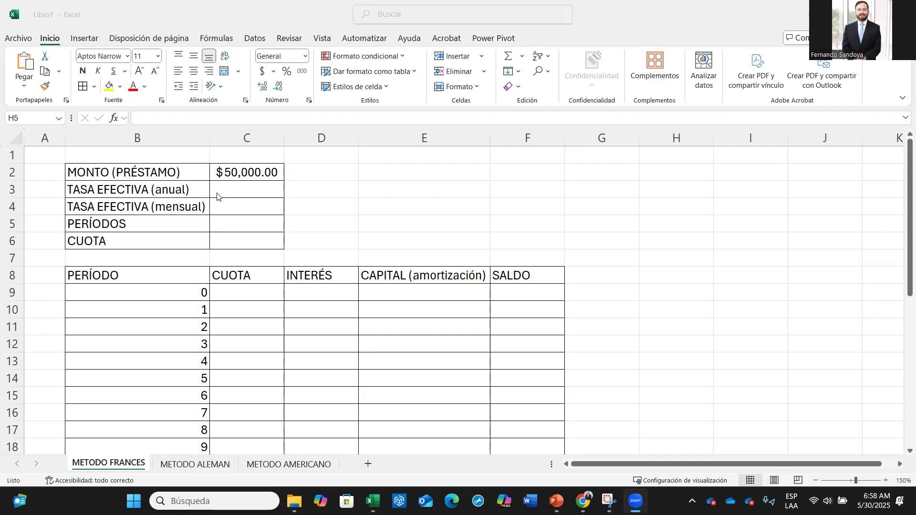
Step: Change the label in cell B3 to "TASA interés anual"
click(127, 192)
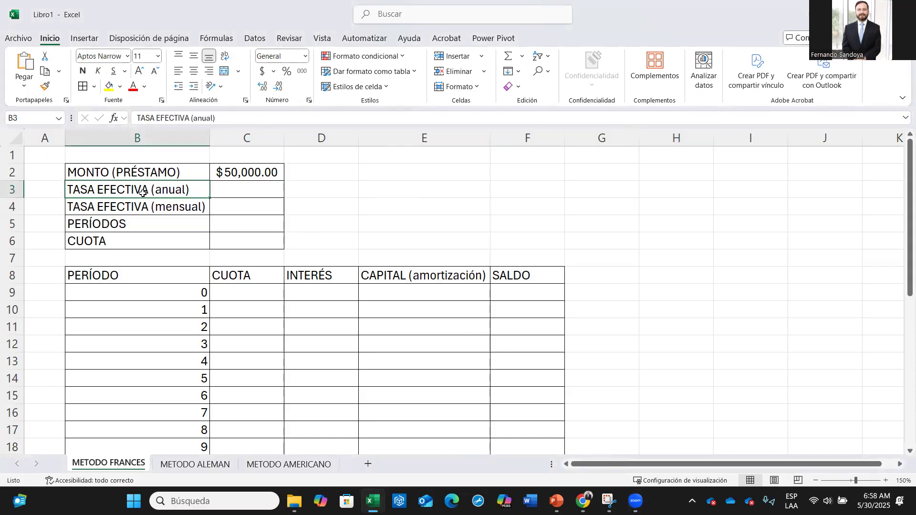
double_click(143, 193)
drag(150, 190, 97, 190)
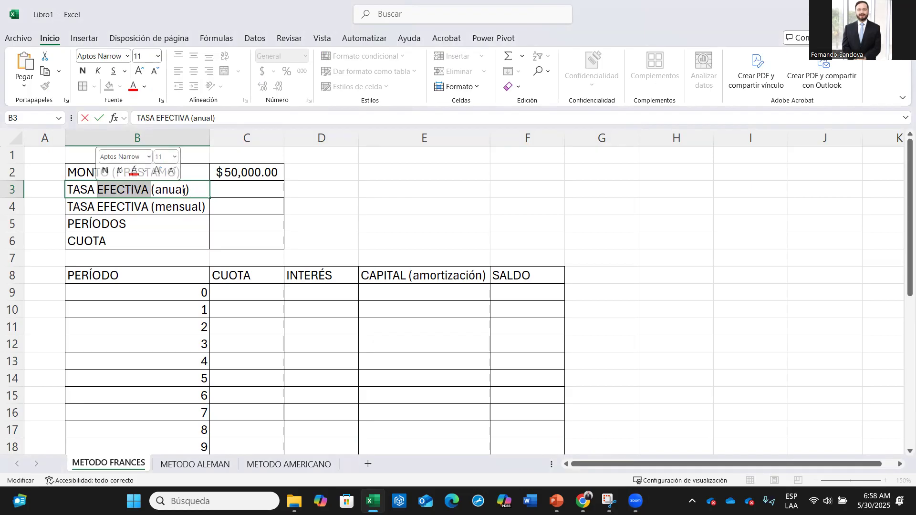
click(146, 192)
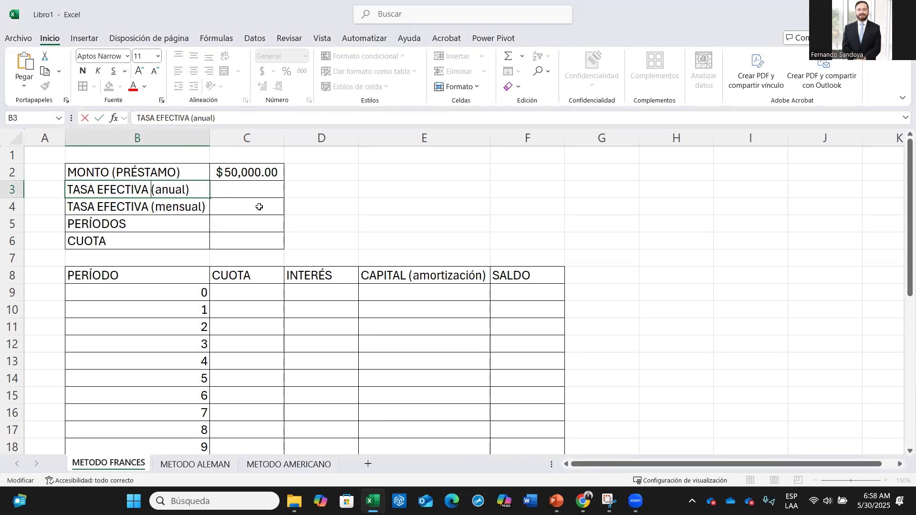
click(158, 196)
key(BackSpace)
key(BackSpace)
key(BackSpace)
key(BackSpace)
key(BackSpace)
key(BackSpace)
key(BackSpace)
key(BackSpace)
key(BackSpace)
key(BackSpace)
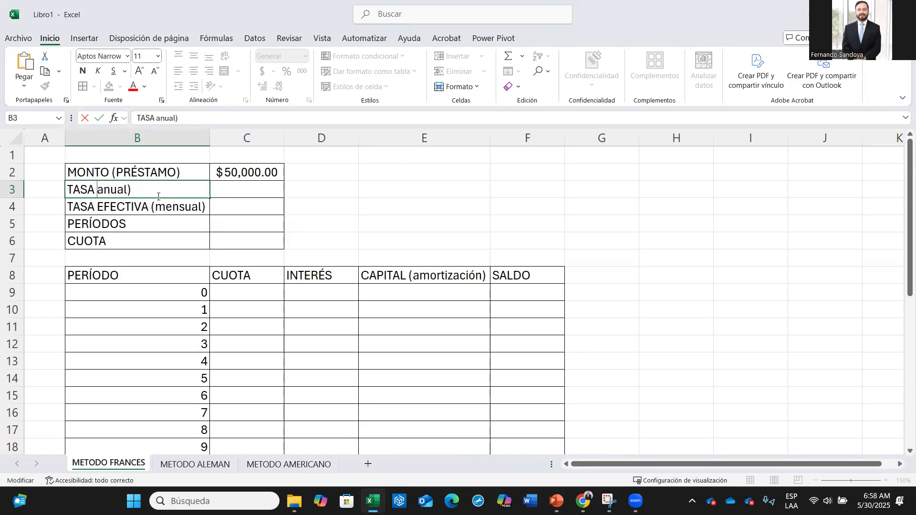
text(interés)
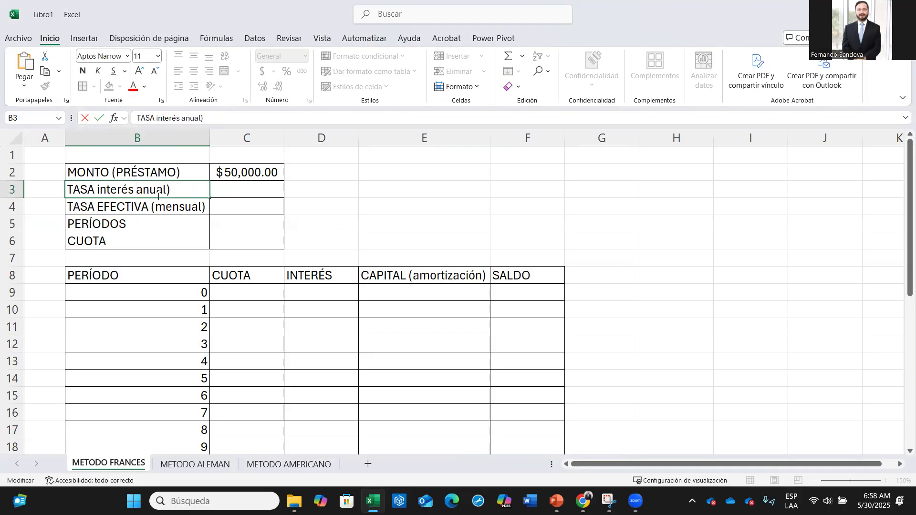
key(BackSpace)
Step: Enter 18% as the annual interest rate in cell C3
click(235, 193)
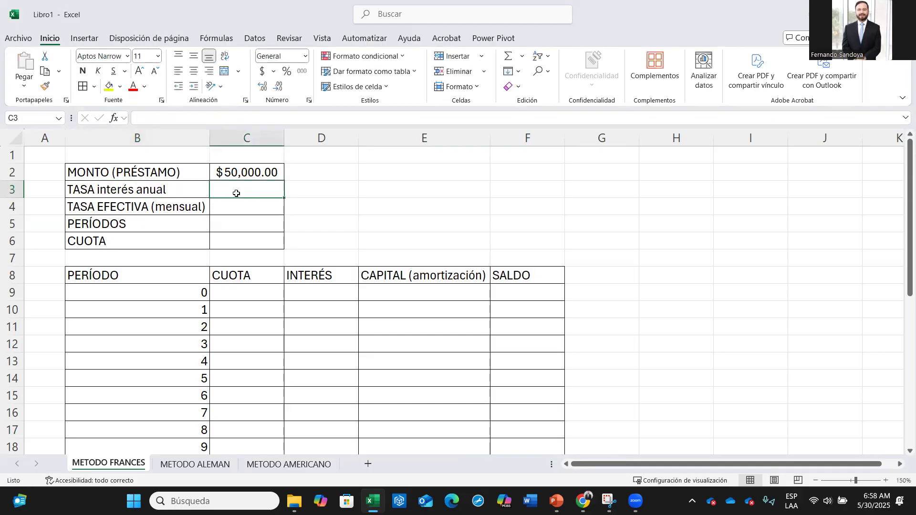
text(18%)
key(Return)
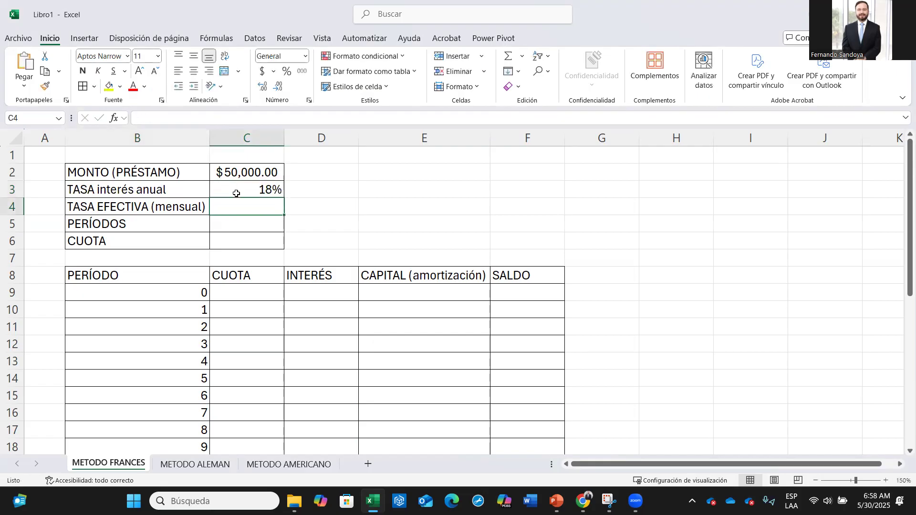
Step: Change the label in cell B4 to "TASA interés mensual"
double_click(100, 206)
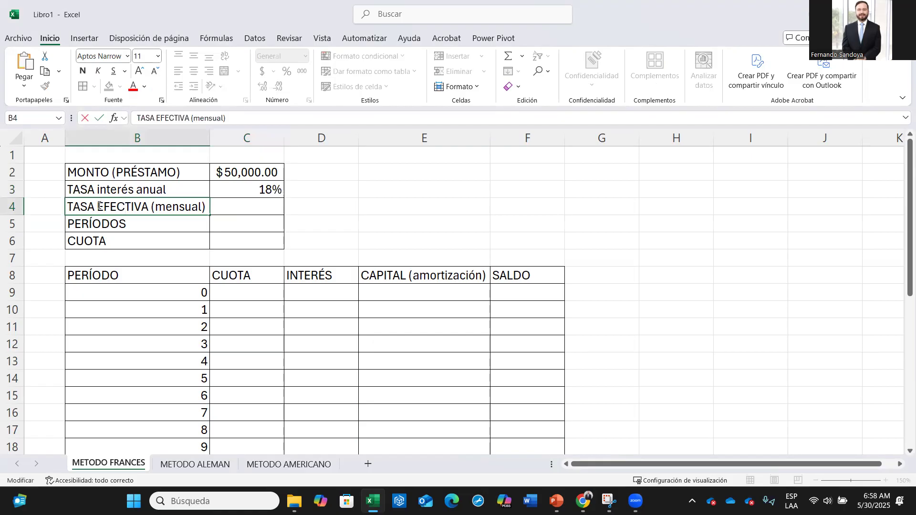
drag(98, 206, 157, 206)
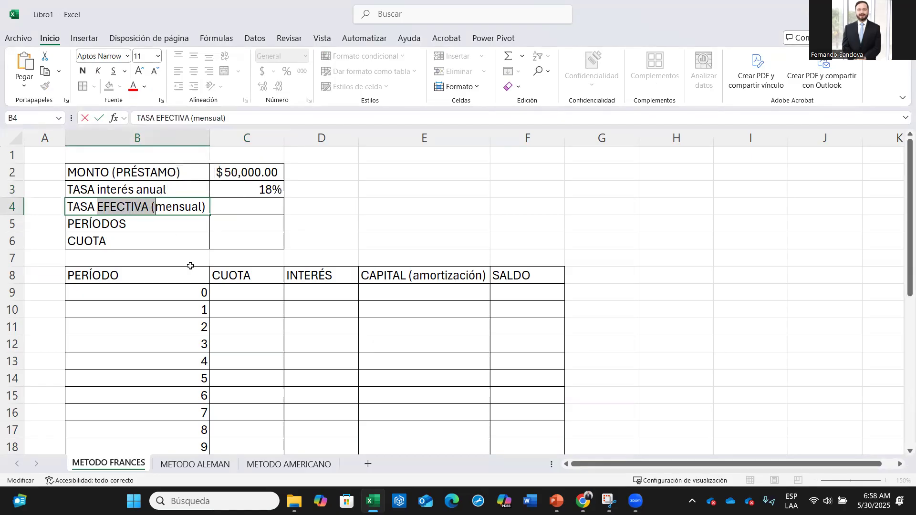
key(BackSpace)
text(inter)
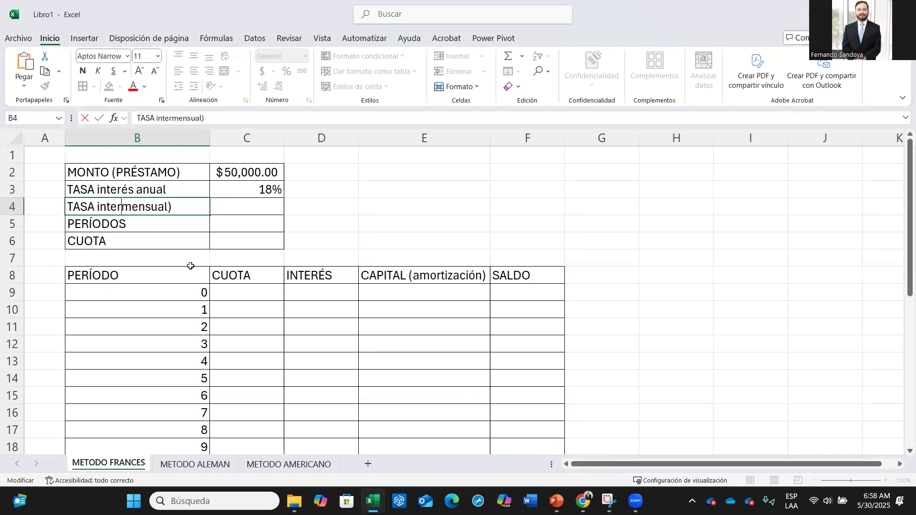
text(és)
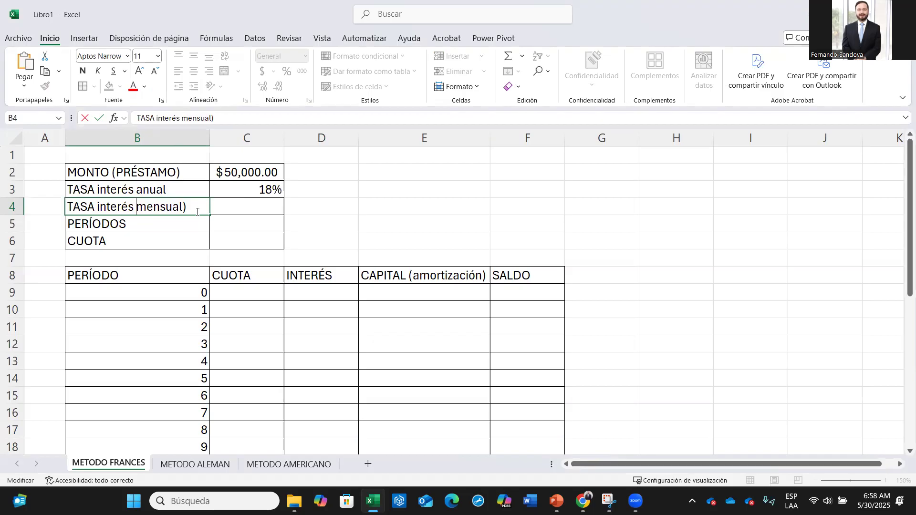
key(BackSpace)
key(Return)
Step: Calculate the monthly interest rate in cell C4 with the formula =(1+C3)^(1/12)-1
click(269, 208)
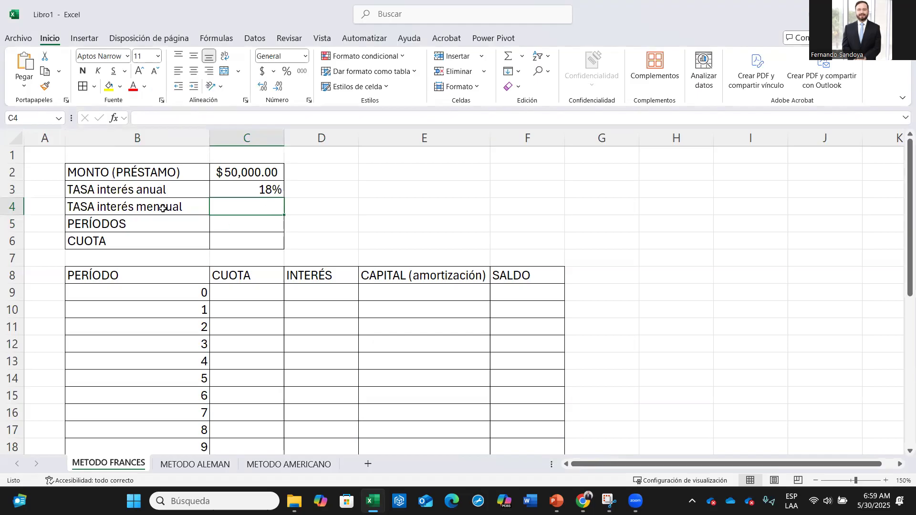
click(252, 190)
click(252, 211)
text(=(1-)
key(BackSpace)
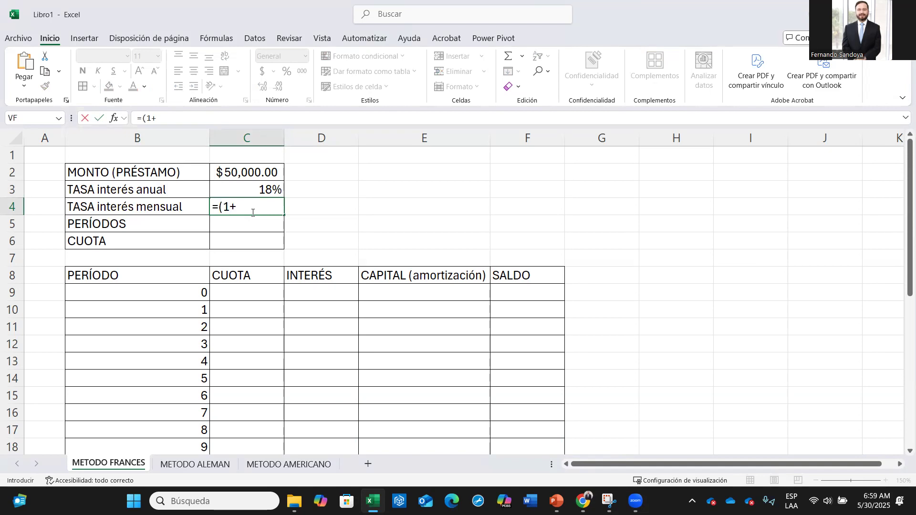
text(+)
click(270, 189)
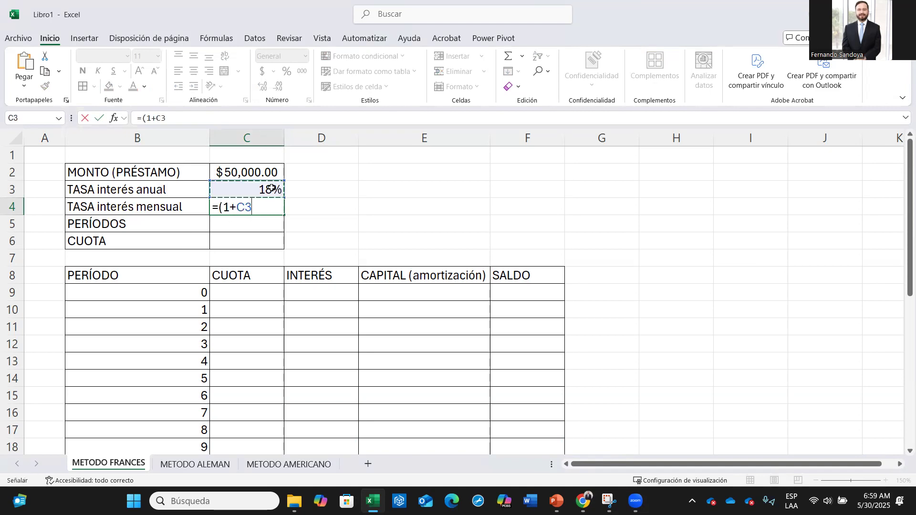
text()^)
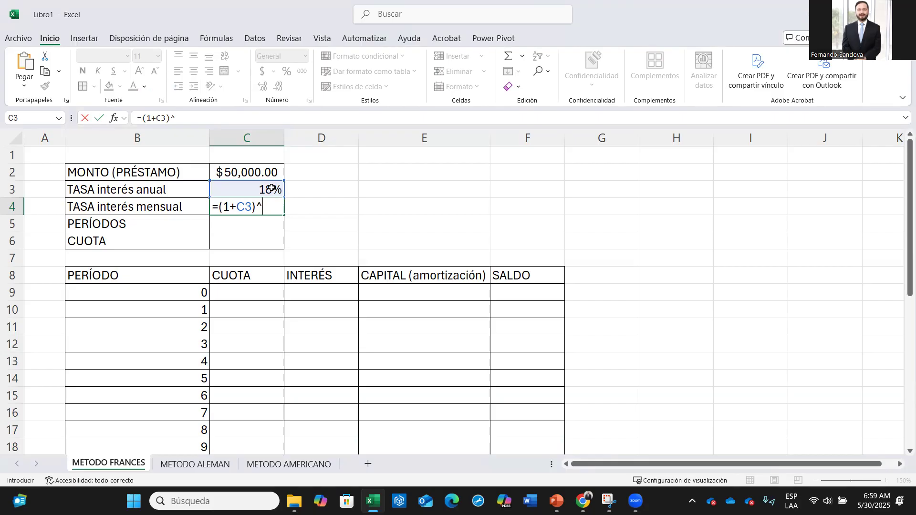
text((1/12)-1)
key(Return)
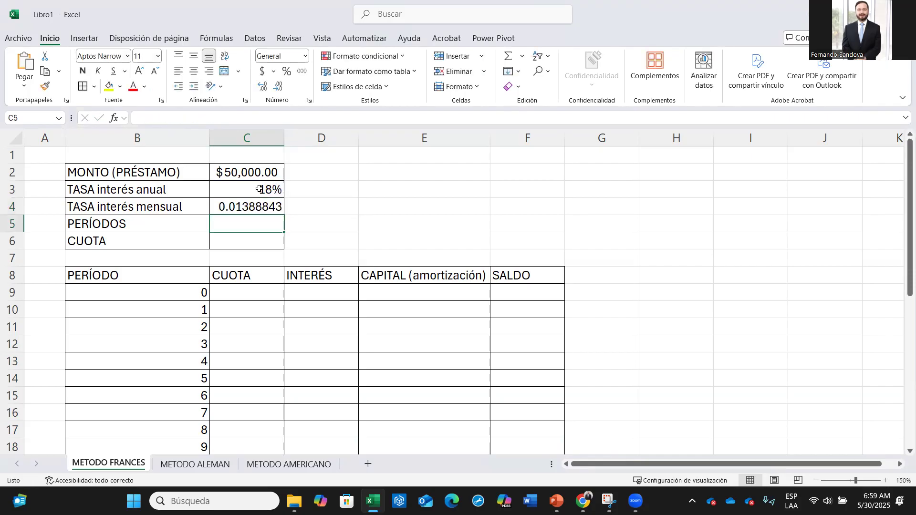
Step: Format the monthly interest rate in C4 as a percentage with one decimal place
click(244, 207)
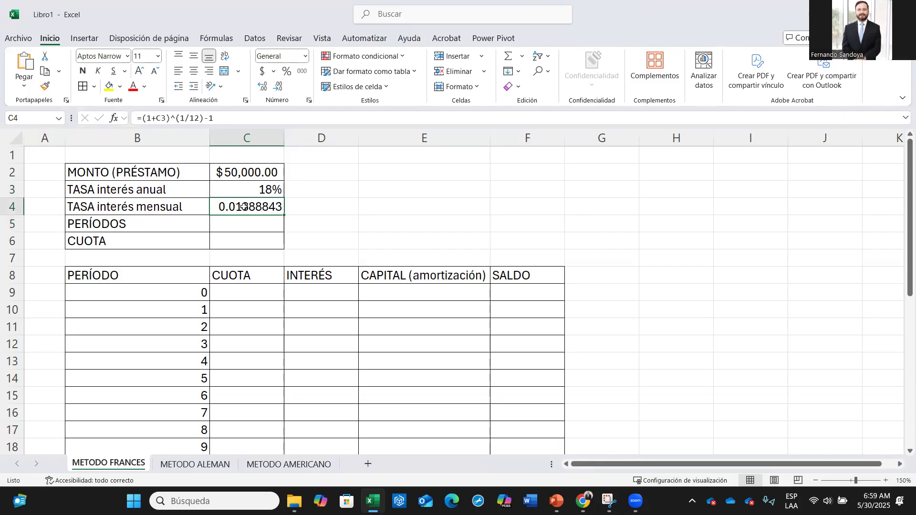
click(287, 72)
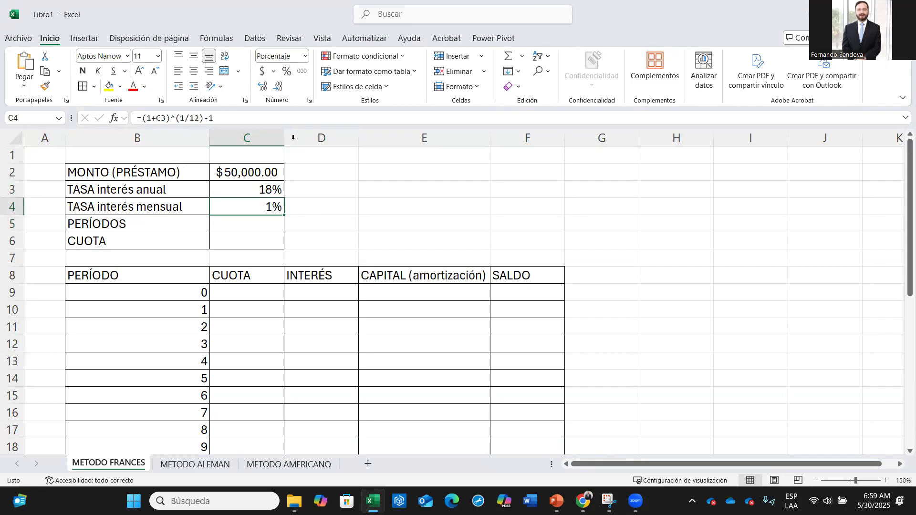
click(261, 87)
Step: Enter 24 as the number of periods in cell C5, matching the last period of the table below
click(264, 227)
scroll(241, 324, down, 9)
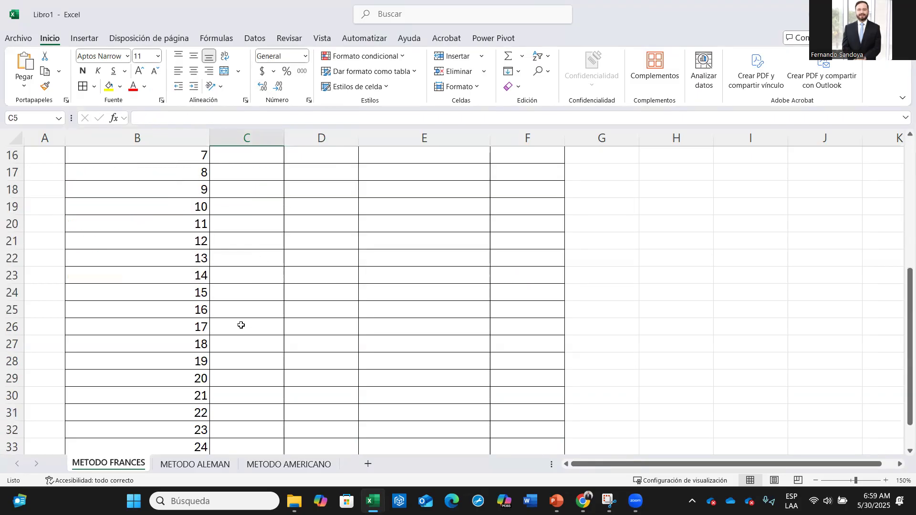
scroll(242, 326, up, 4)
scroll(241, 325, up, 5)
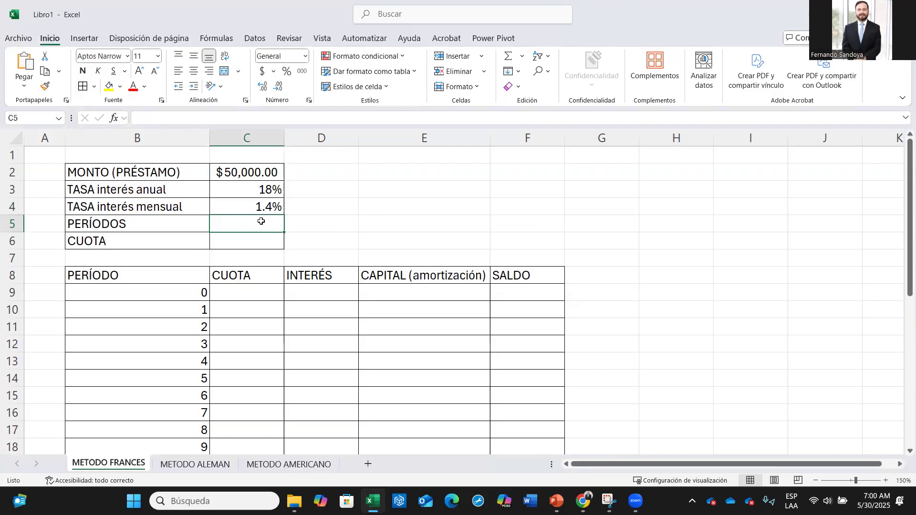
text(24)
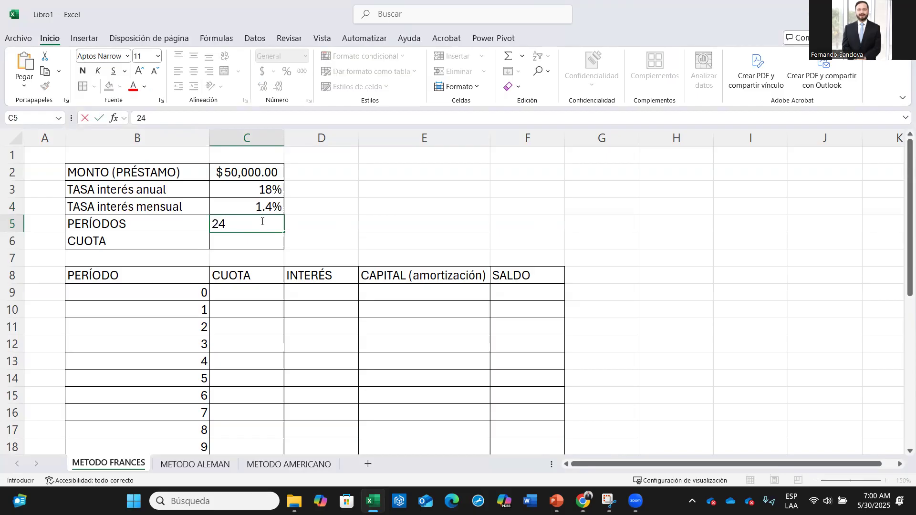
key(Return)
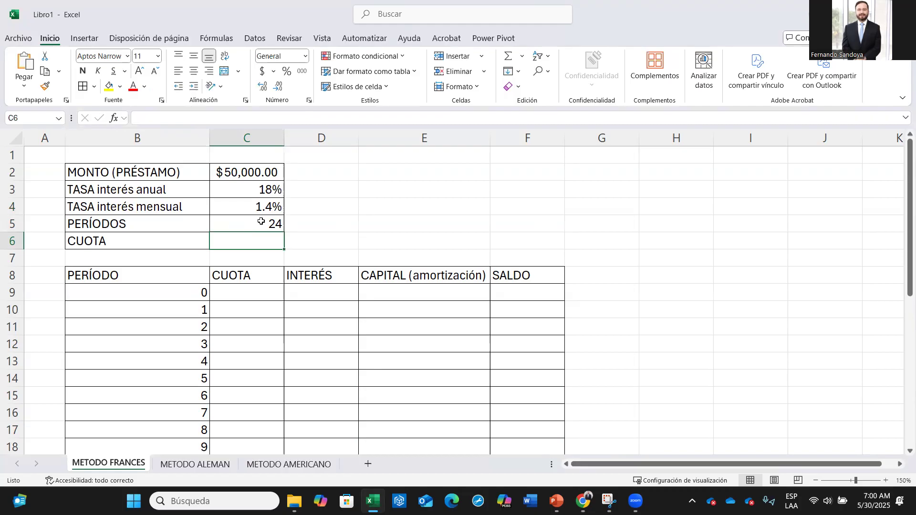
Step: Calculate the loan installment in cell C6 with the formula =PAGO(C4,C5,-C2)
text(=pag)
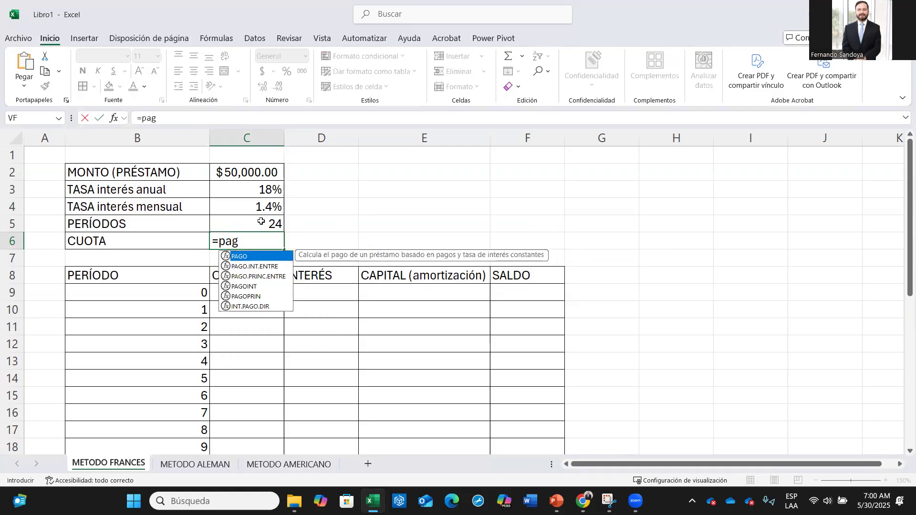
text(o()
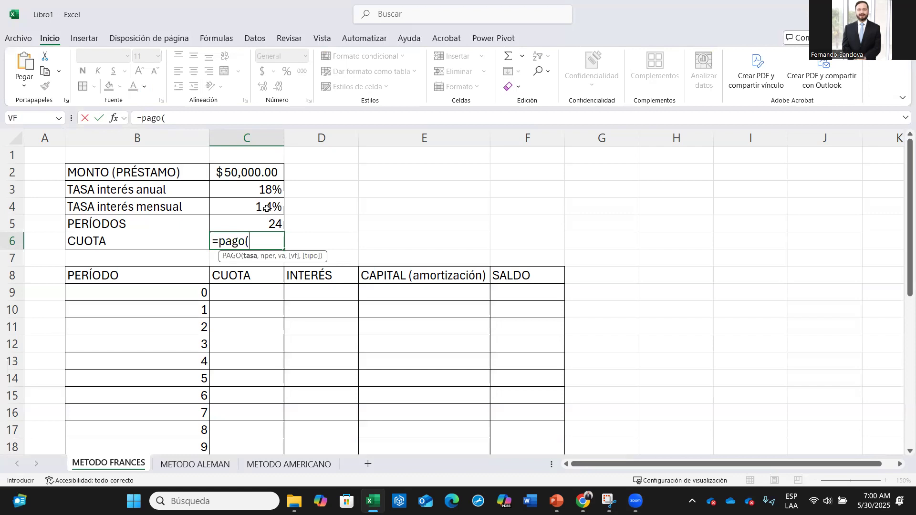
click(266, 208)
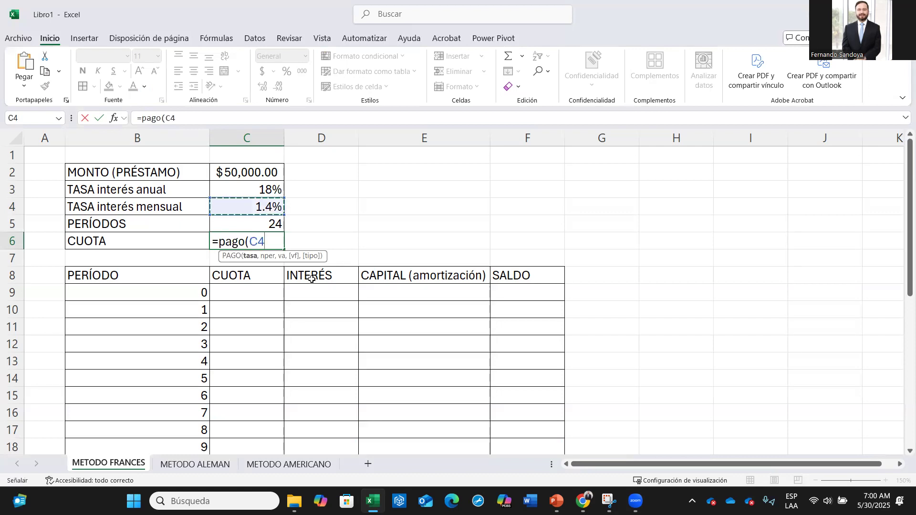
text(,)
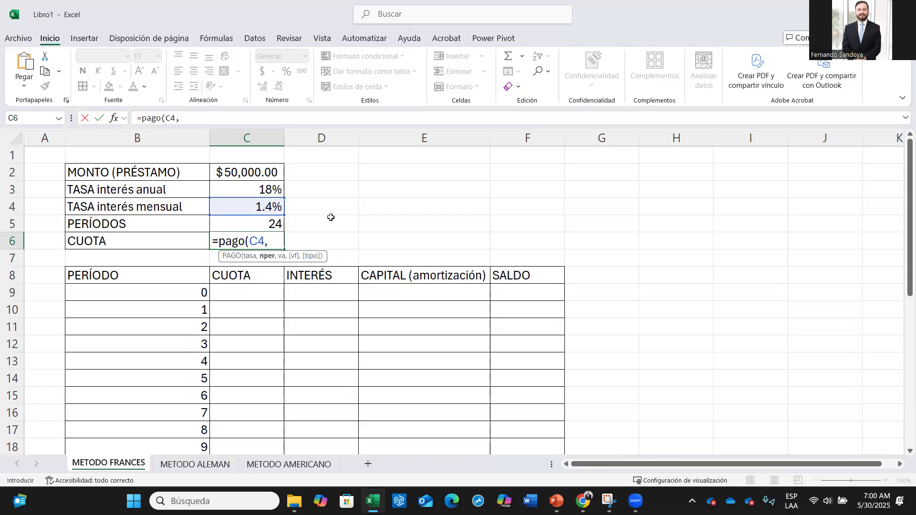
click(272, 225)
text(,)
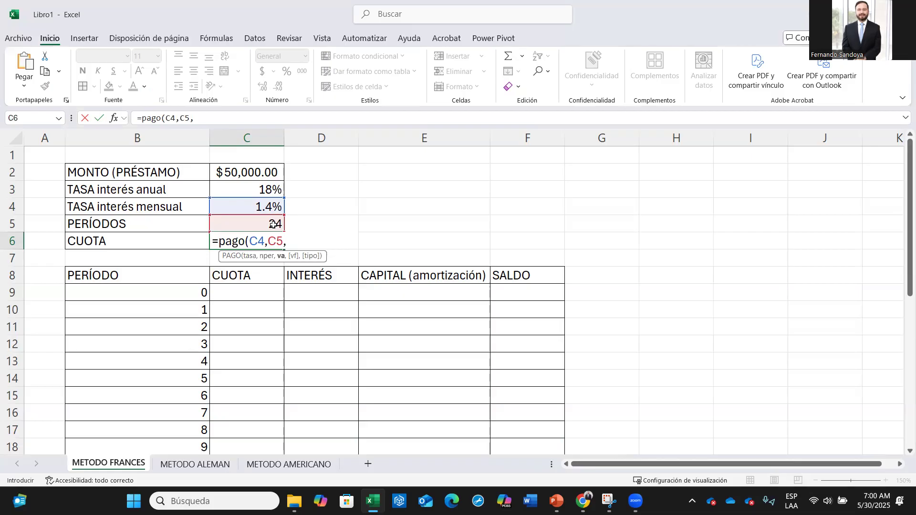
text(-)
click(247, 169)
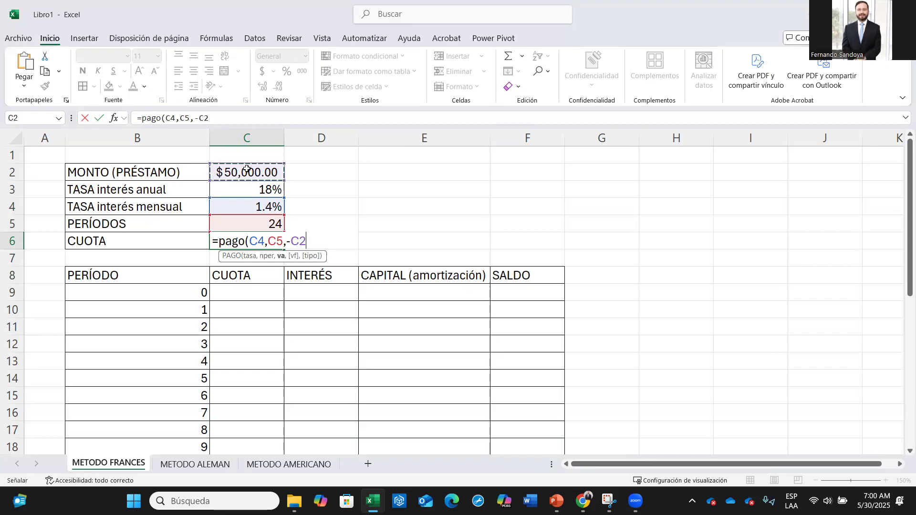
text())
key(Return)
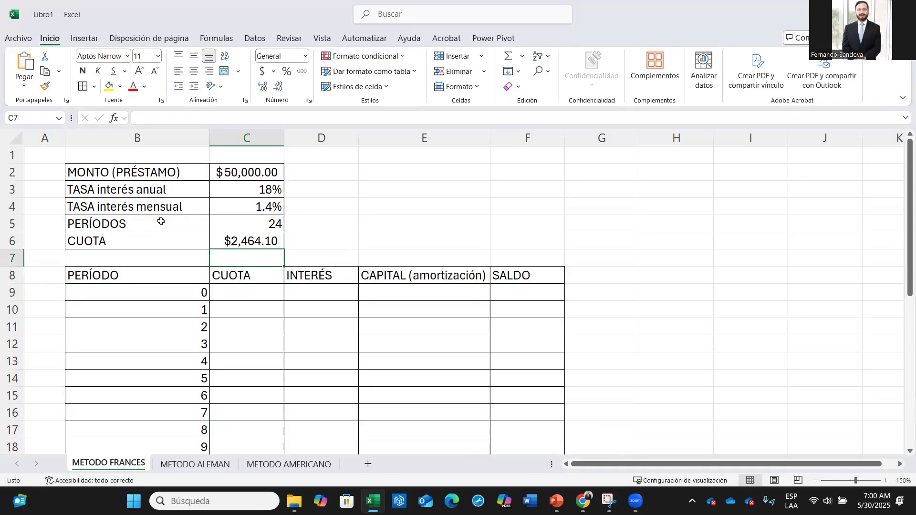
Step: Clear the installment formula from cell C6
click(252, 240)
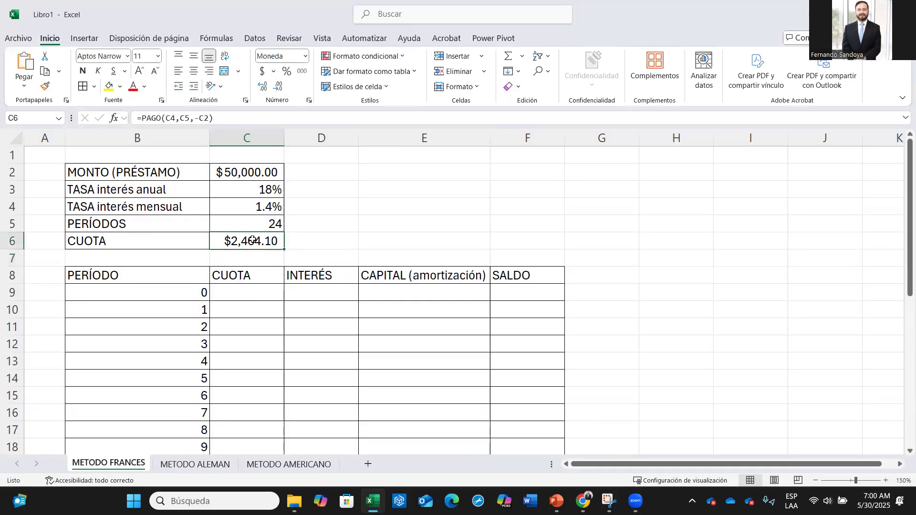
click(329, 239)
click(275, 242)
key(Delete)
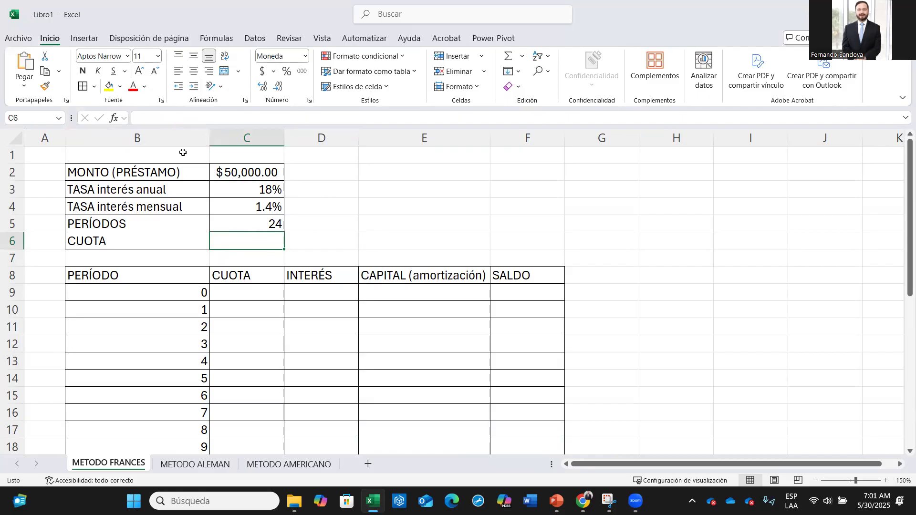
Step: Search the function library for pago and insert the PAGO function in cell C6, keeping the loan data uncovered
click(115, 119)
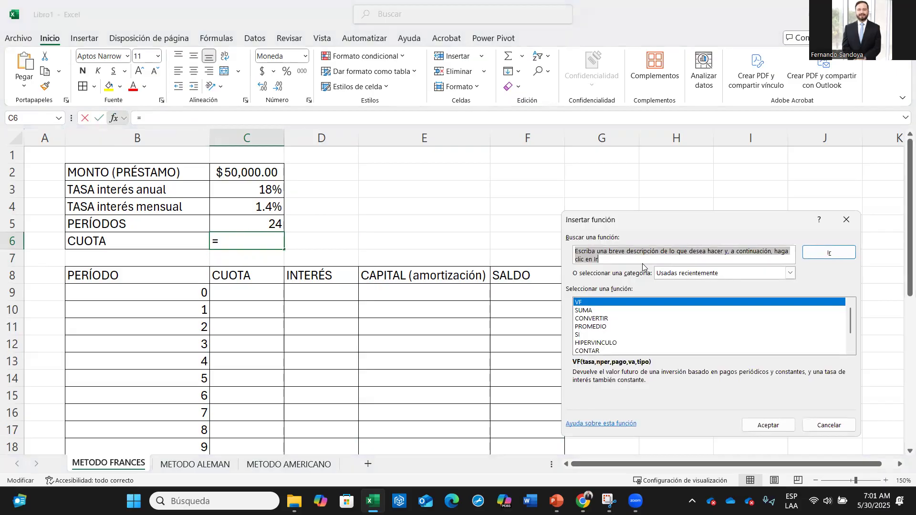
text(pago)
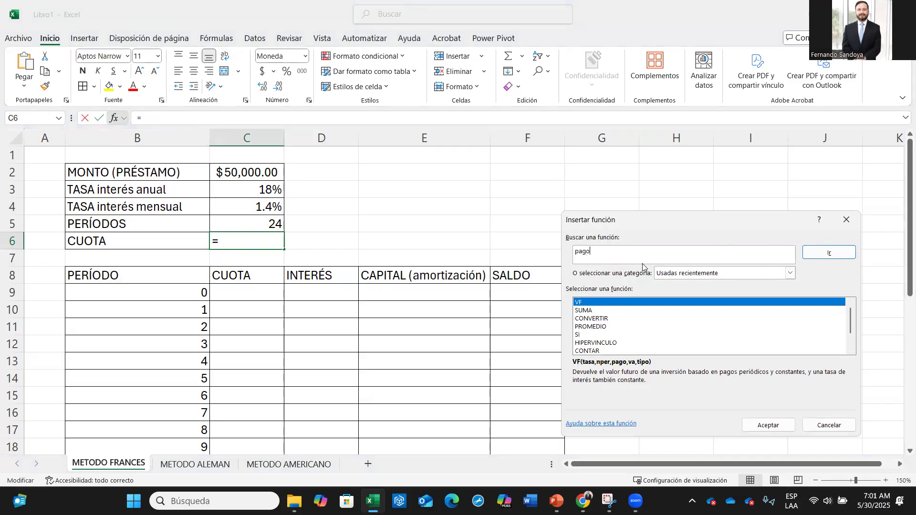
click(830, 253)
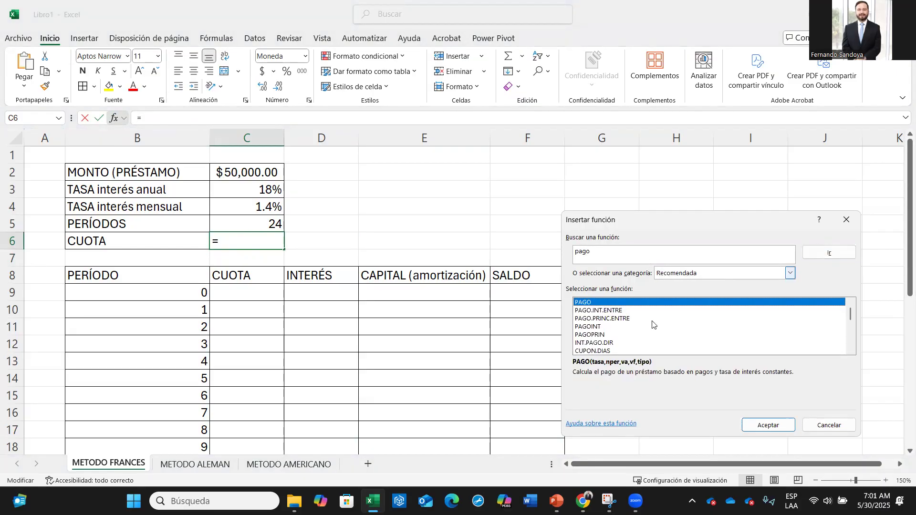
double_click(583, 304)
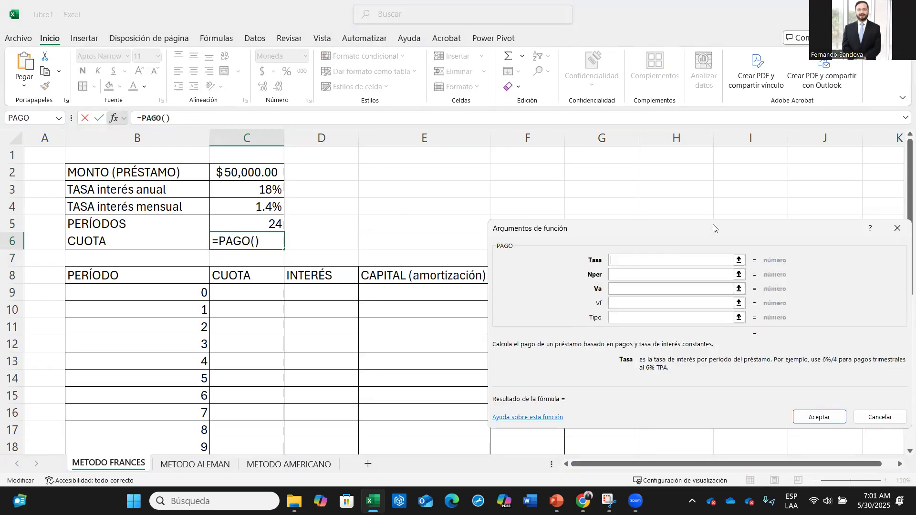
drag(714, 228, 599, 57)
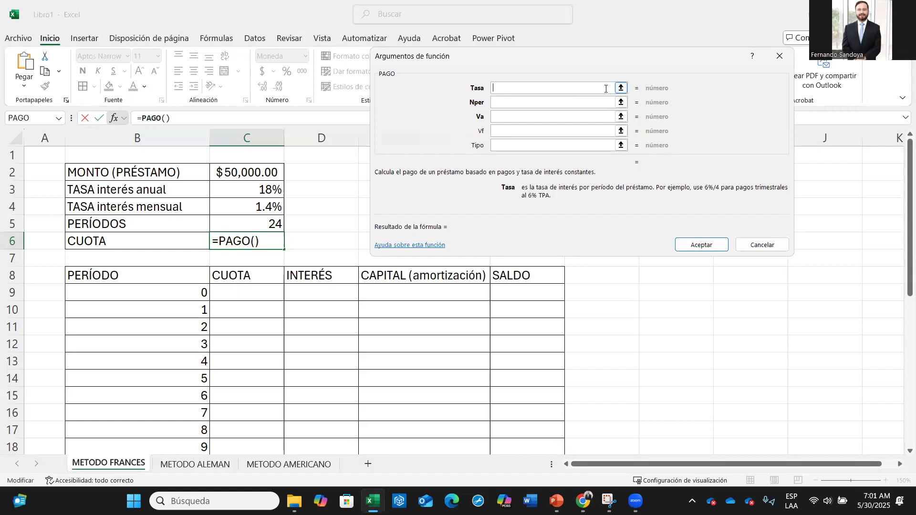
Step: Set PAGO's Tasa argument to the monthly rate in C4 and its Nper argument to the periods in C5
click(621, 88)
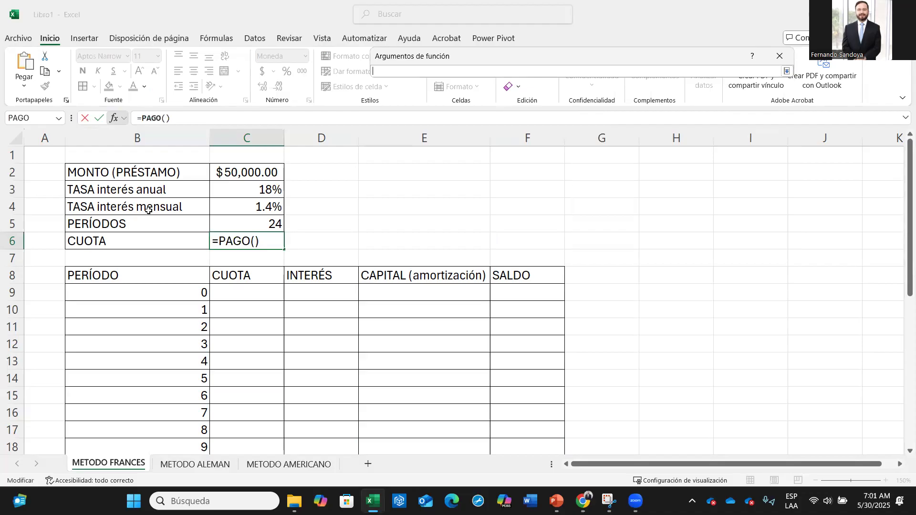
click(244, 207)
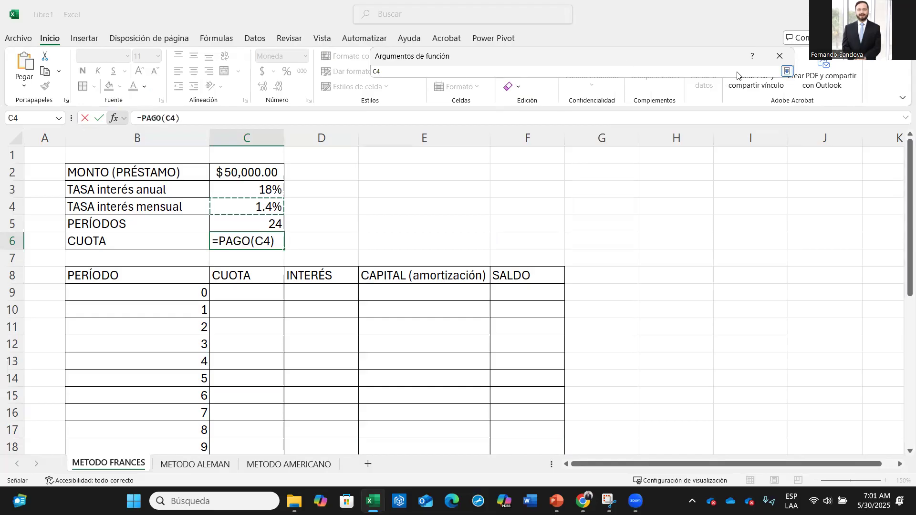
click(787, 72)
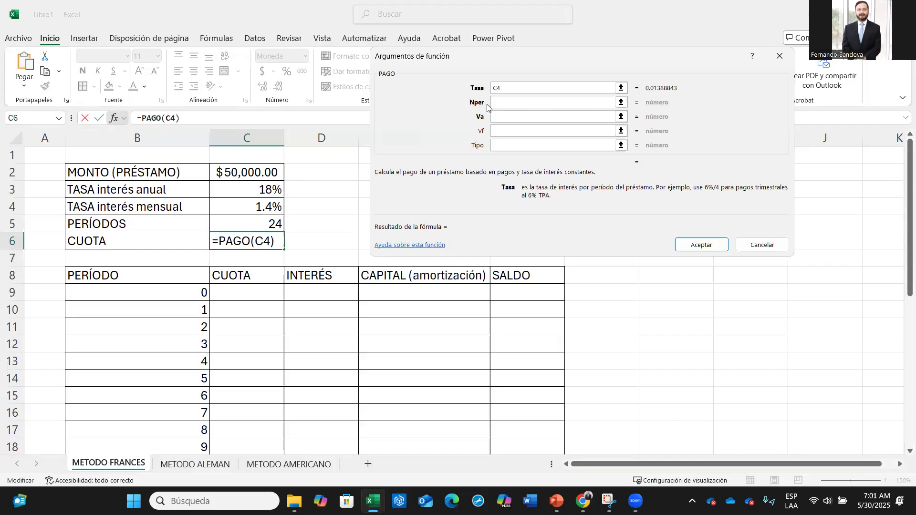
click(621, 102)
click(237, 222)
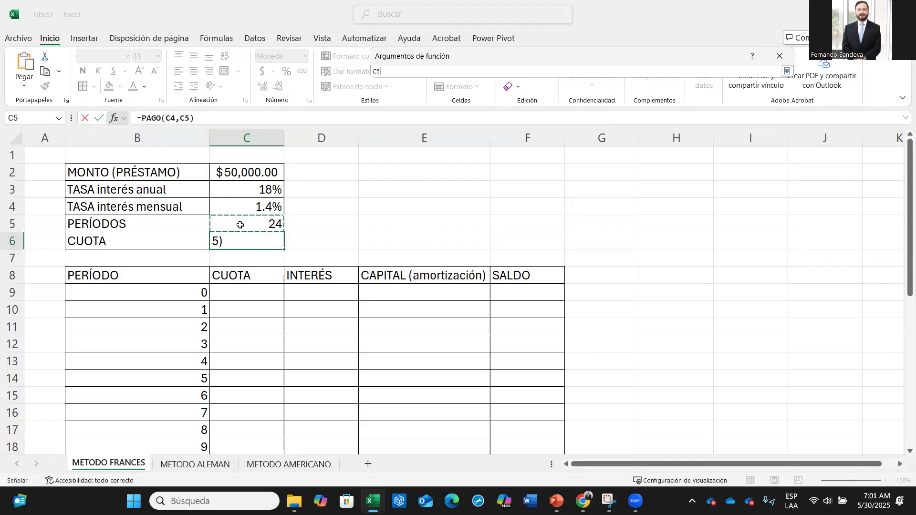
click(786, 71)
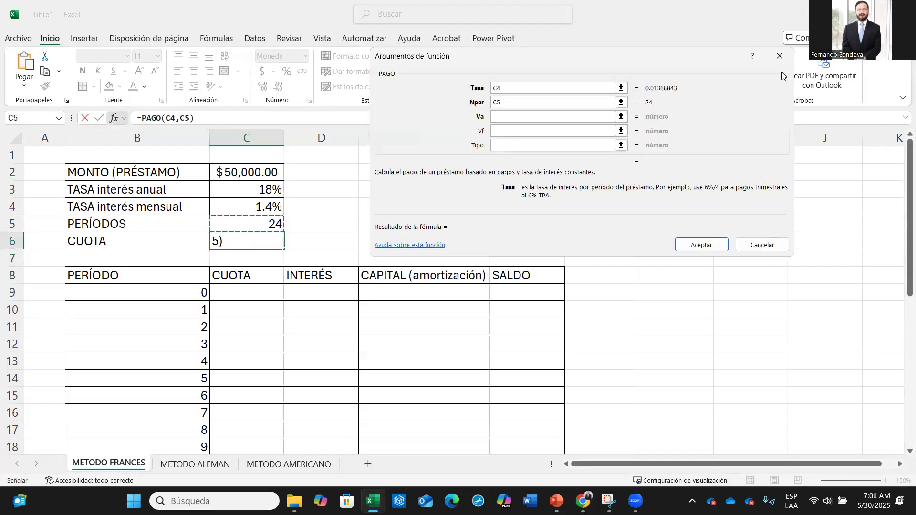
Step: Set PAGO's Va argument to the negative loan amount, -C2
click(622, 116)
text(-)
click(248, 171)
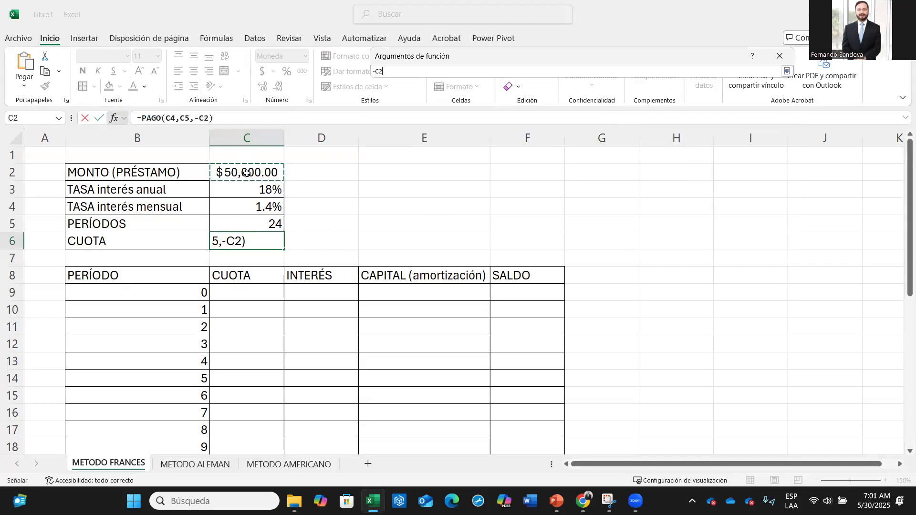
click(787, 71)
Step: Leave Vf empty, try Tipo 1, set Tipo to 0 for end-of-period payments, and accept the PAGO function
click(497, 131)
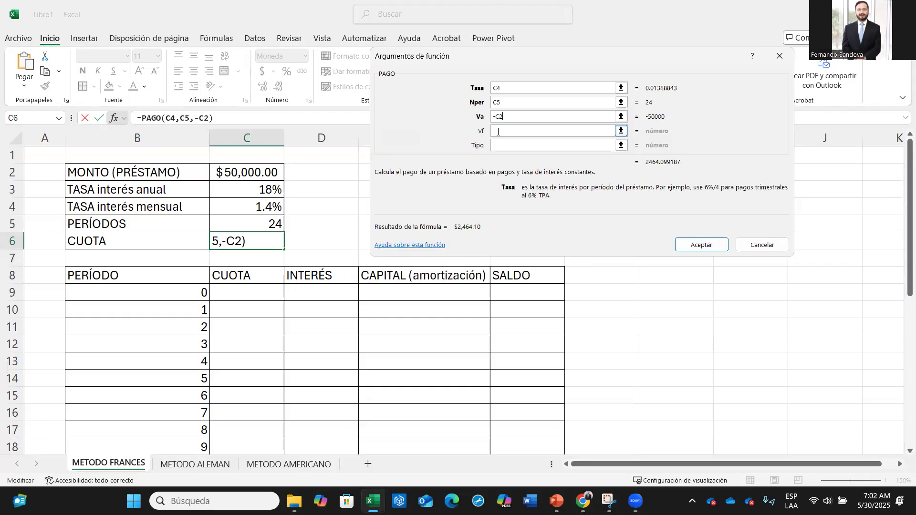
click(498, 132)
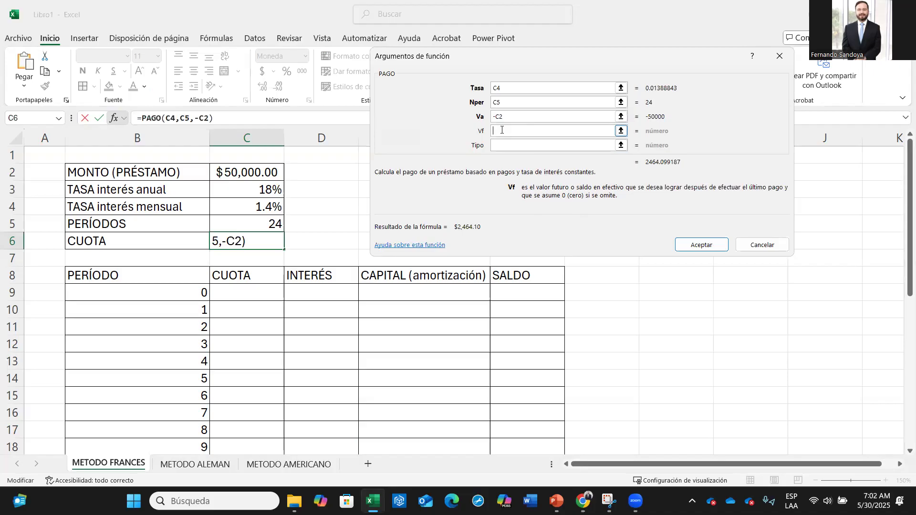
click(508, 145)
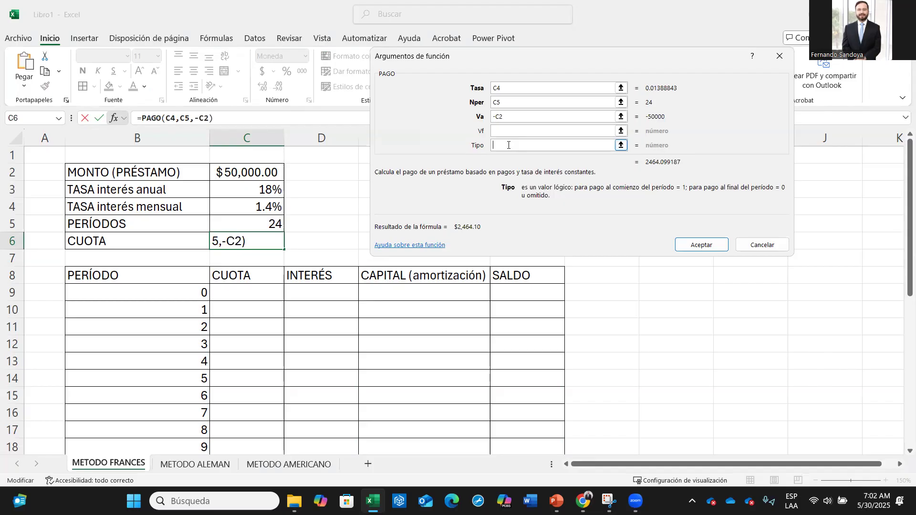
text(0)
key(BackSpace)
text(1)
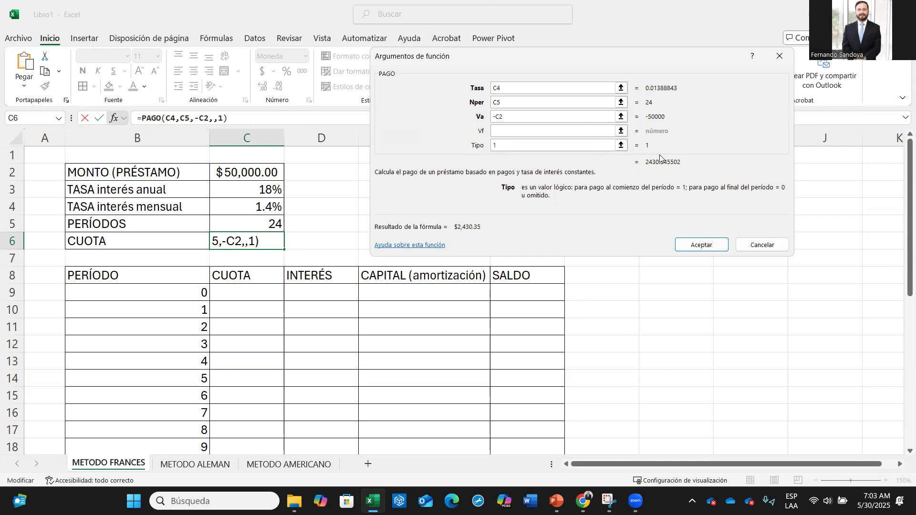
key(BackSpace)
text(0)
click(688, 247)
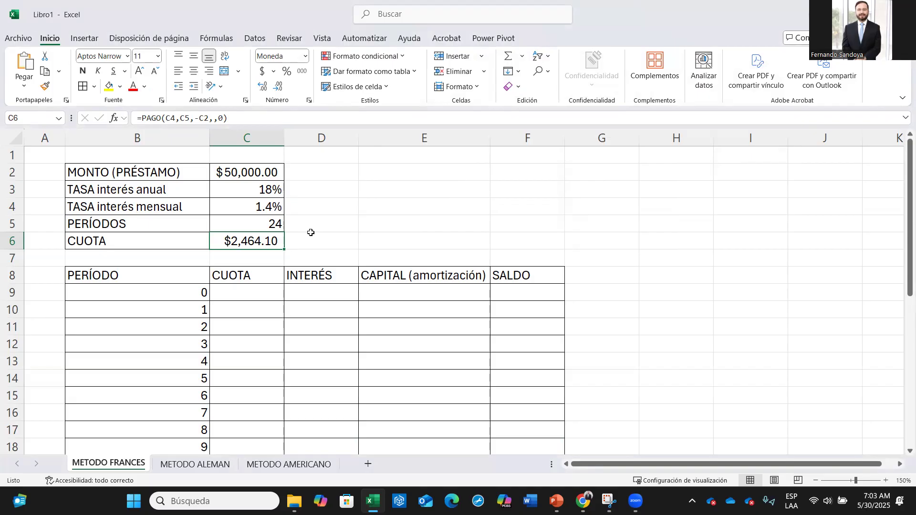
click(276, 297)
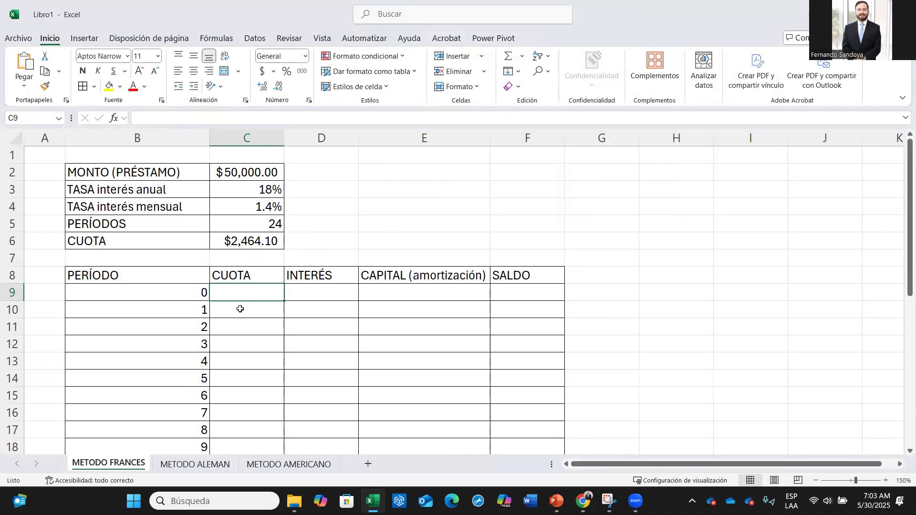
scroll(240, 308, down, 8)
scroll(240, 306, up, 8)
click(250, 304)
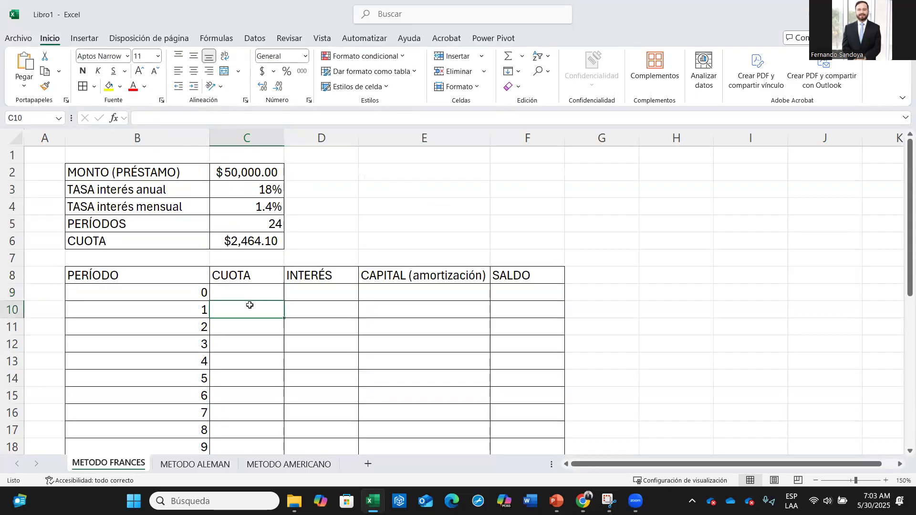
click(315, 311)
click(384, 310)
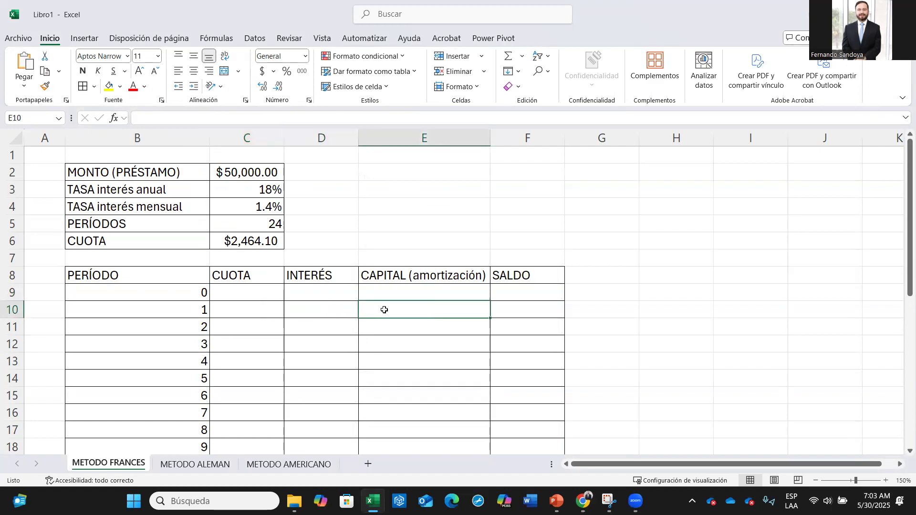
click(265, 313)
Step: Link the period 0 balance in cell F9 to the loan amount with the formula =C2
click(537, 293)
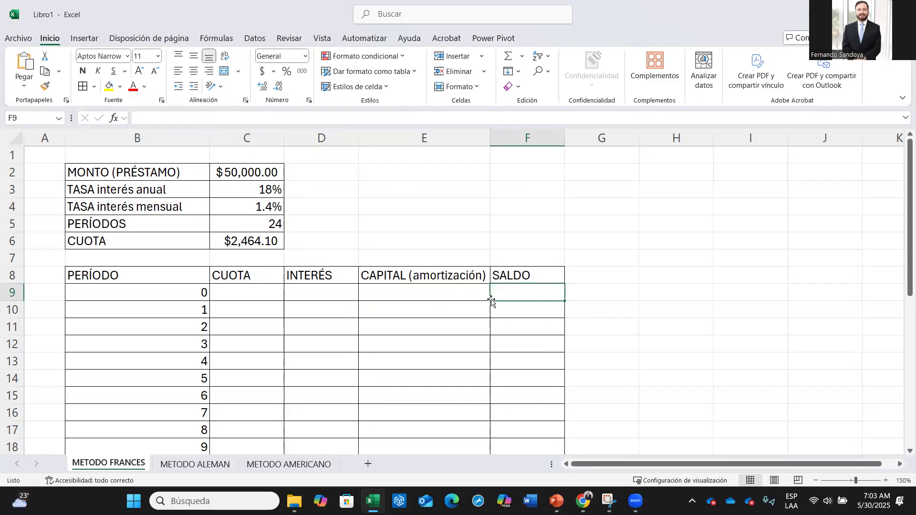
text(=)
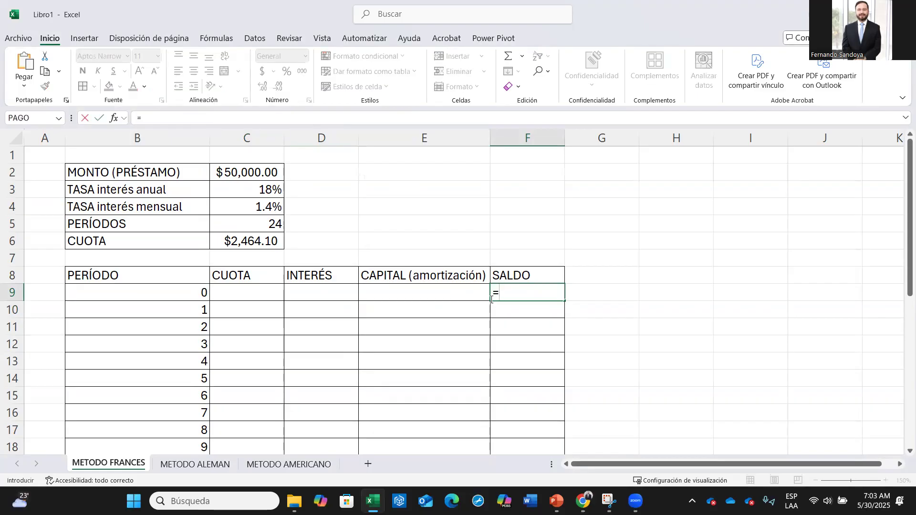
click(253, 177)
key(Return)
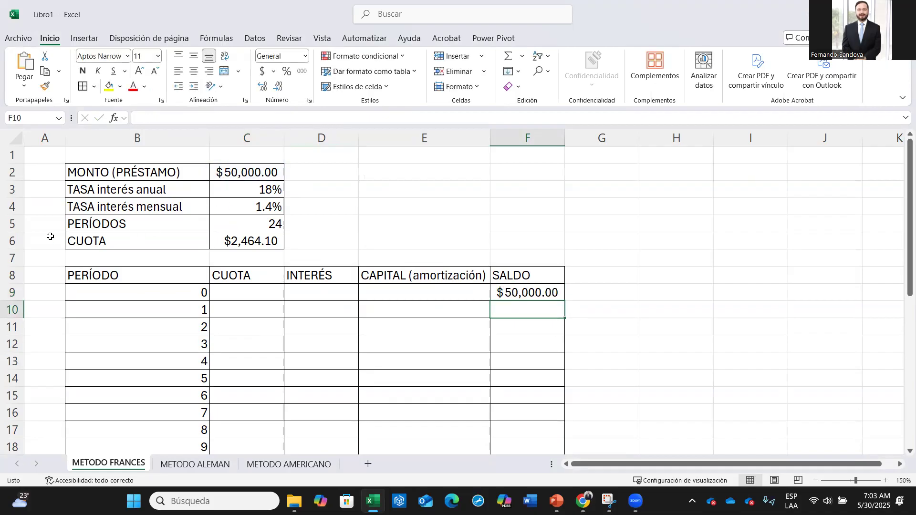
Step: Calculate the period 1 installment in cell C10 with the formula =PAGO(C4,C5,-C2)
click(235, 312)
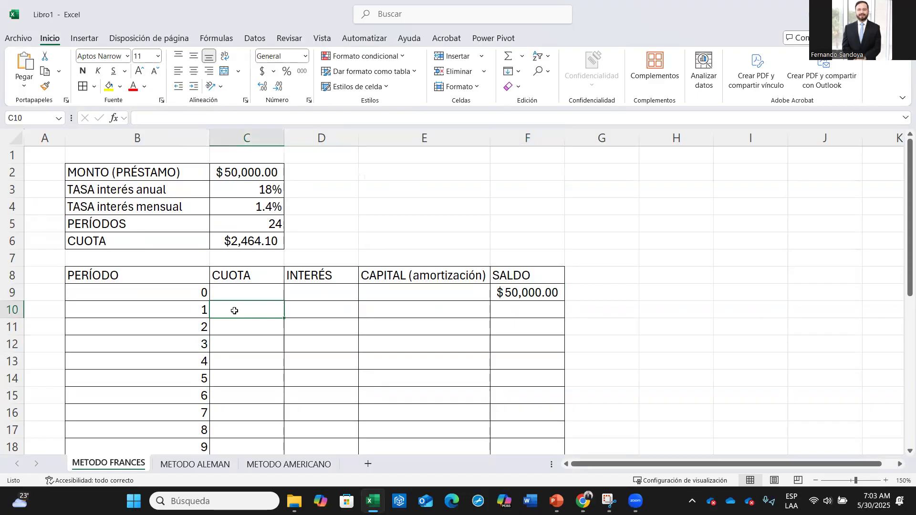
text(=p)
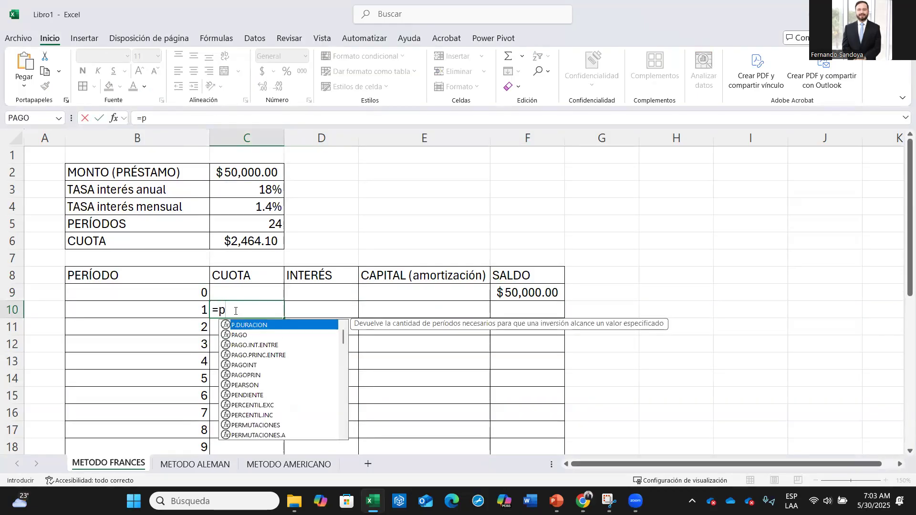
text(ago()
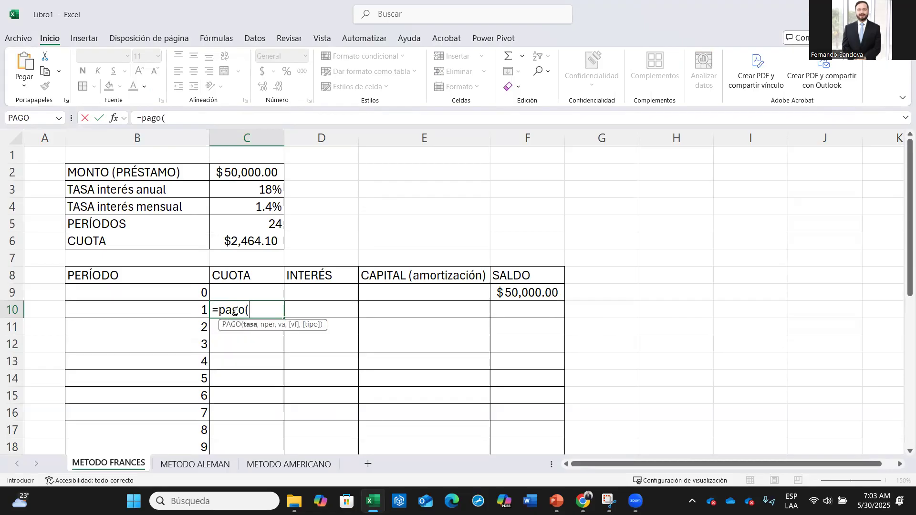
click(268, 208)
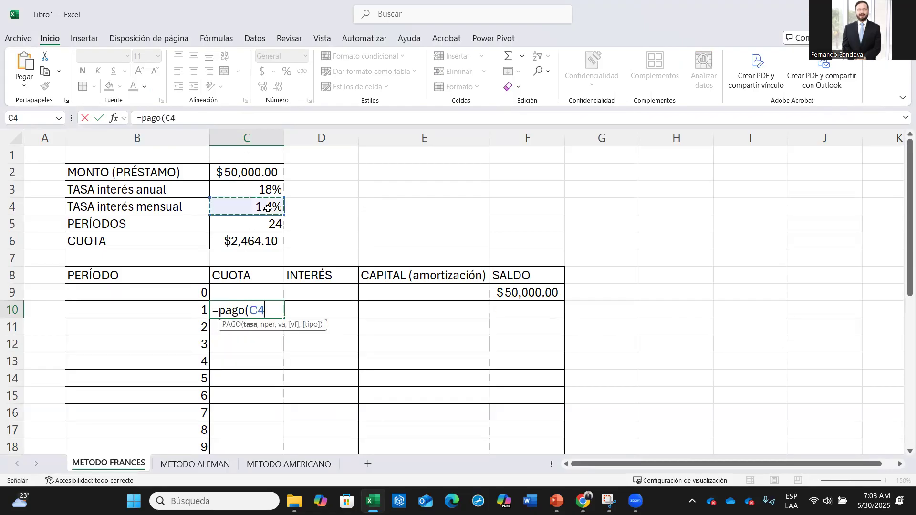
text(,)
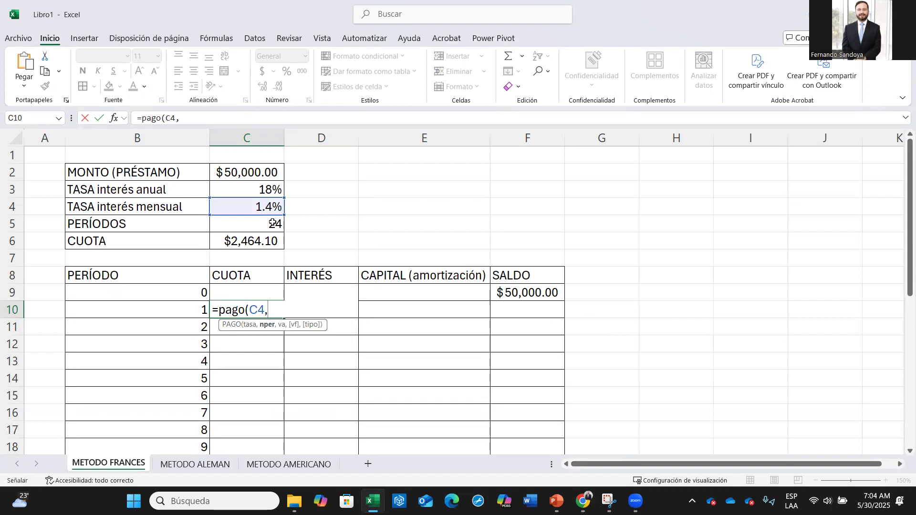
click(272, 223)
text(,)
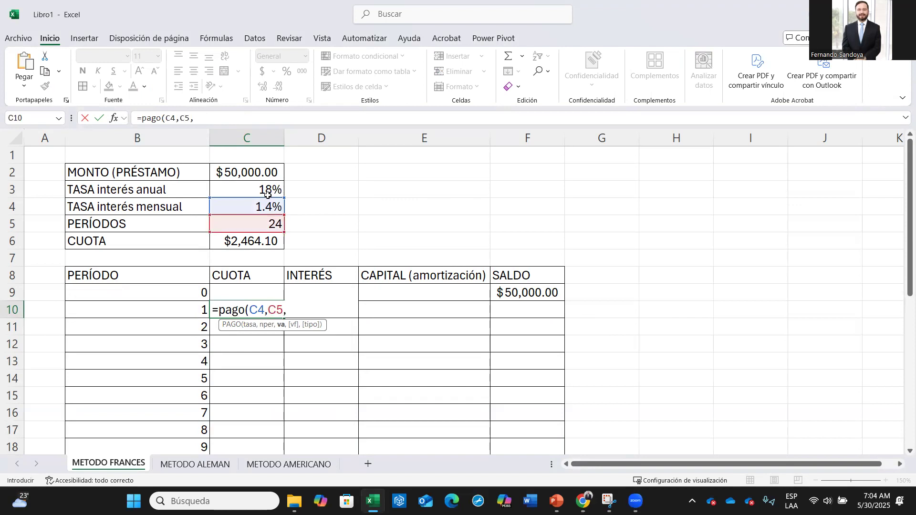
text(-)
click(257, 168)
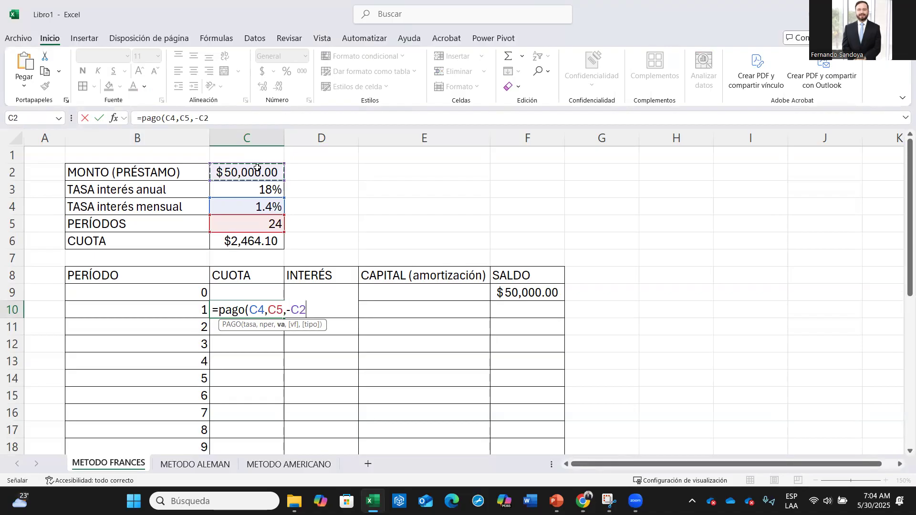
text())
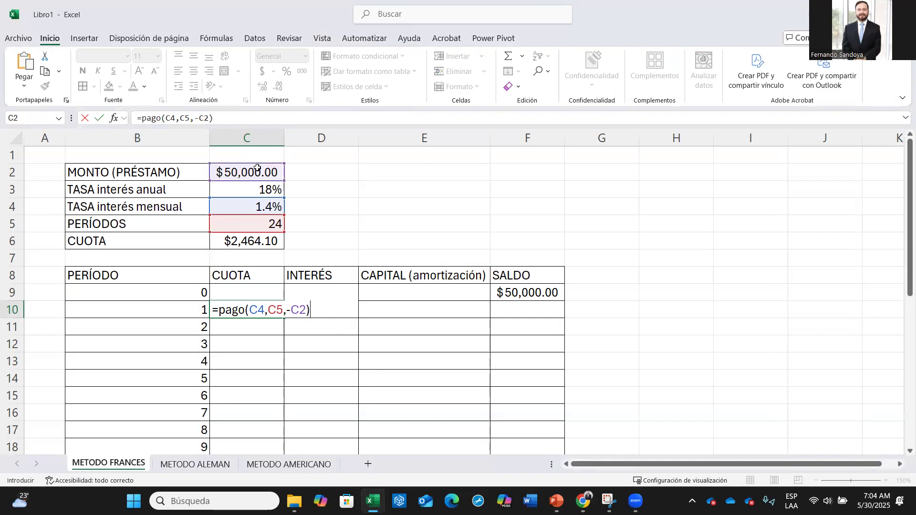
key(Return)
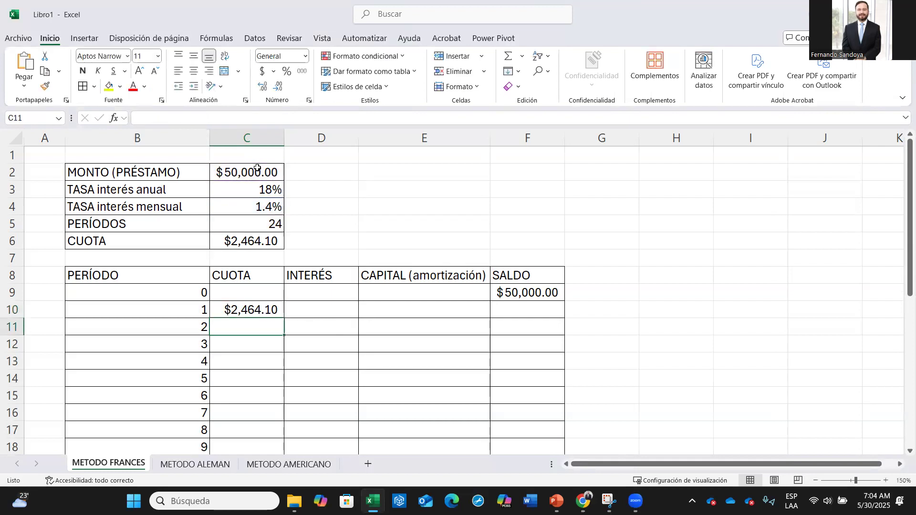
Step: Make the monthly rate reference absolute as $C$4 in the period 1 installment formula in cell C10
click(260, 310)
double_click(260, 311)
click(276, 311)
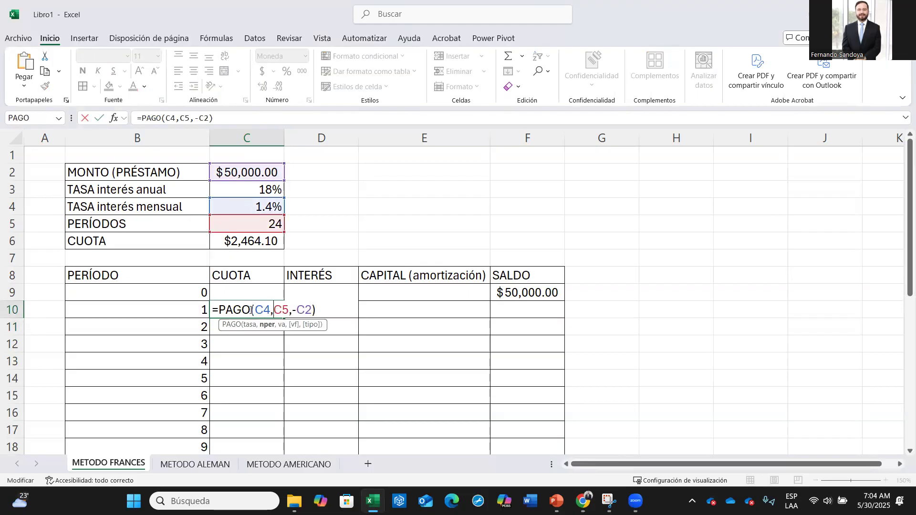
click(257, 310)
text($)
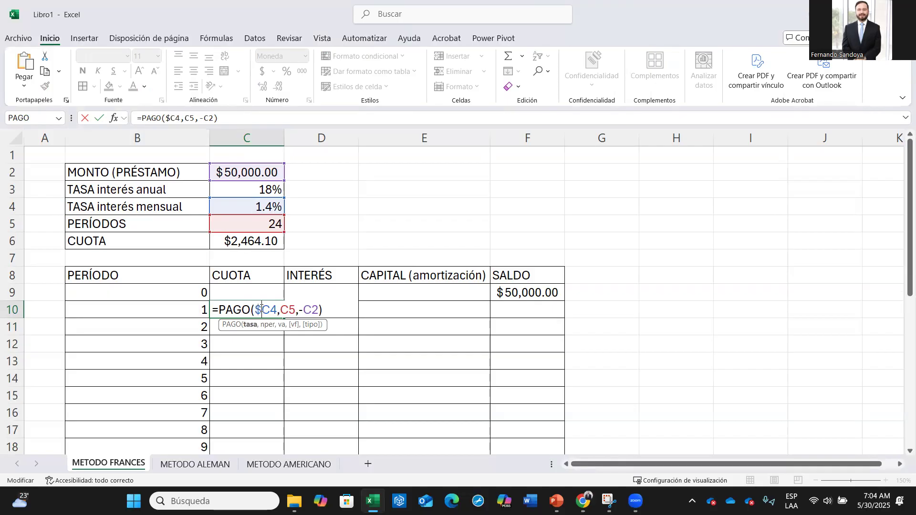
click(272, 309)
text($)
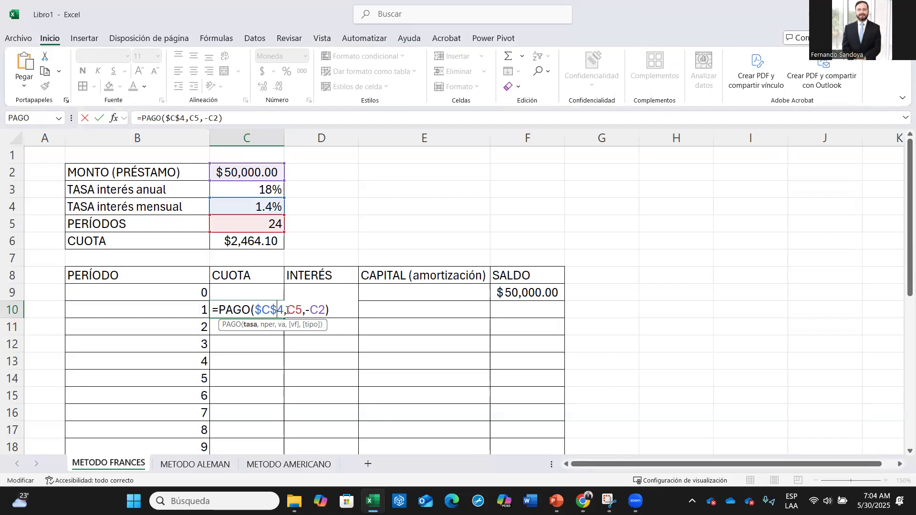
Step: Make C10's periods and loan amount references absolute as $C$5 and -$C$2, and accept the PAGO formula
click(287, 310)
text($)
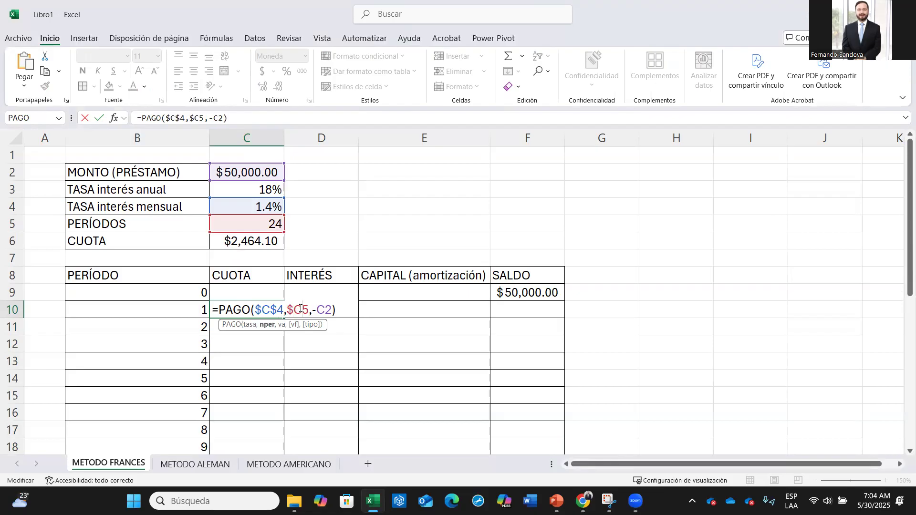
click(301, 309)
text($)
click(323, 310)
text($)
drag(330, 311, 337, 311)
click(338, 310)
text($)
key(Return)
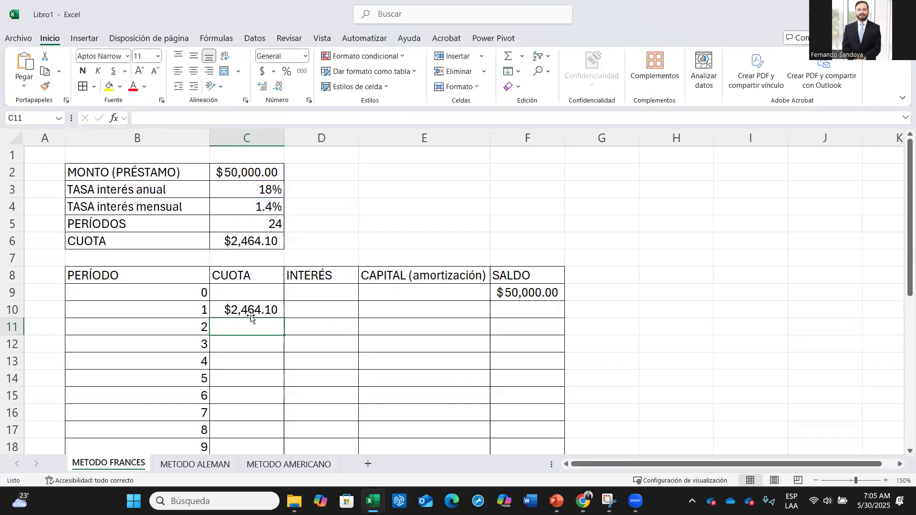
Step: Calculate the period 1 interest in cell D10 as monthly rate times previous balance with the formula =C4*F9
click(311, 312)
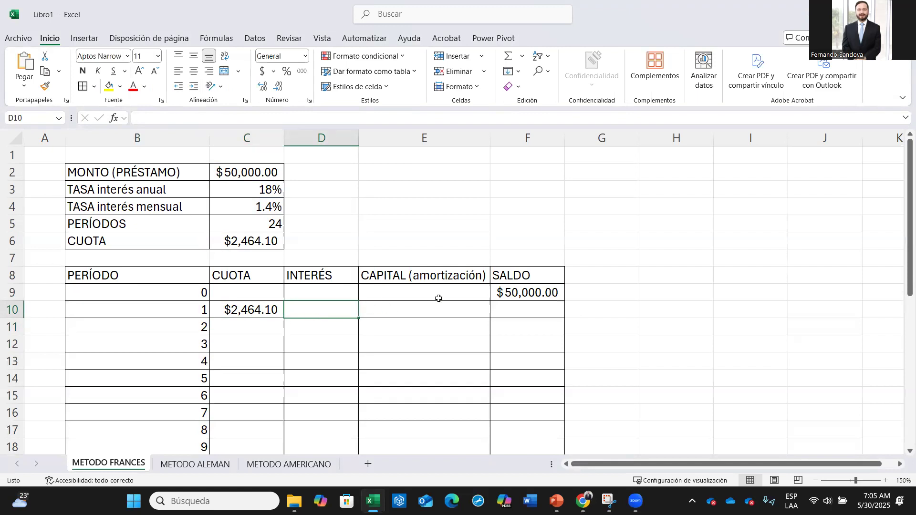
click(508, 293)
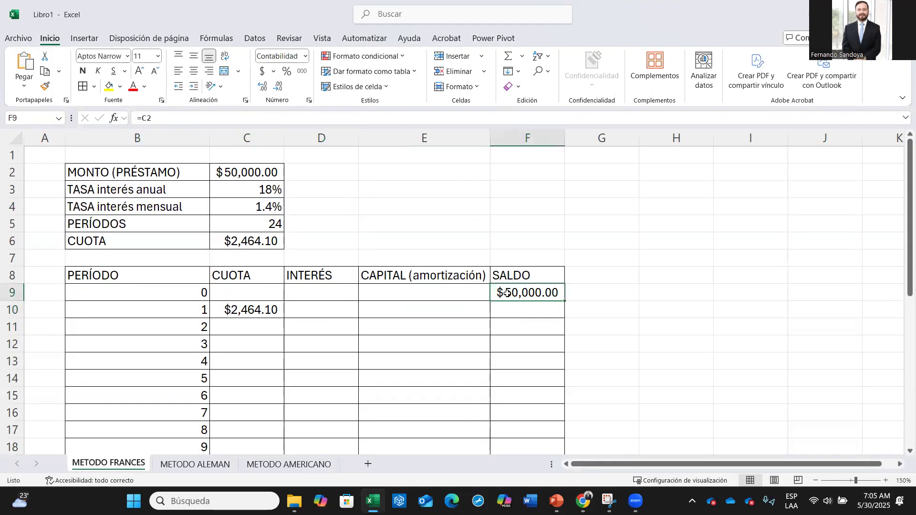
click(314, 310)
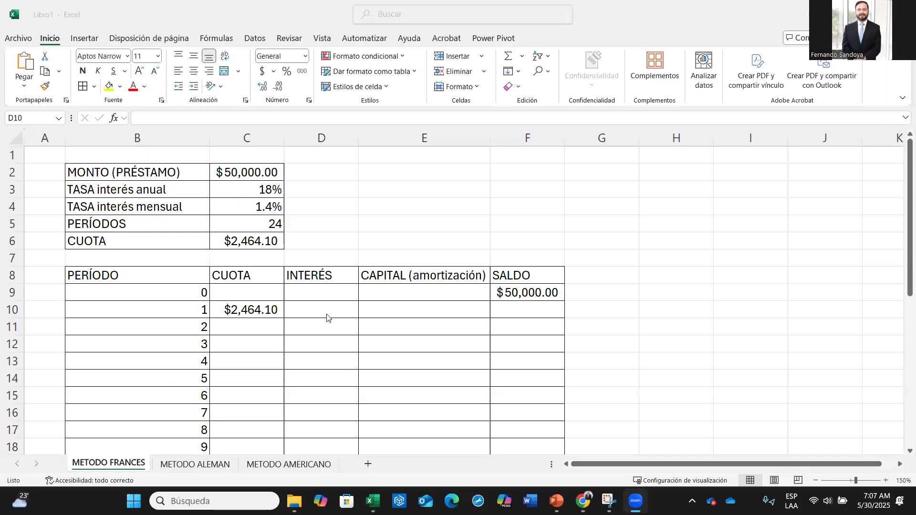
click(325, 311)
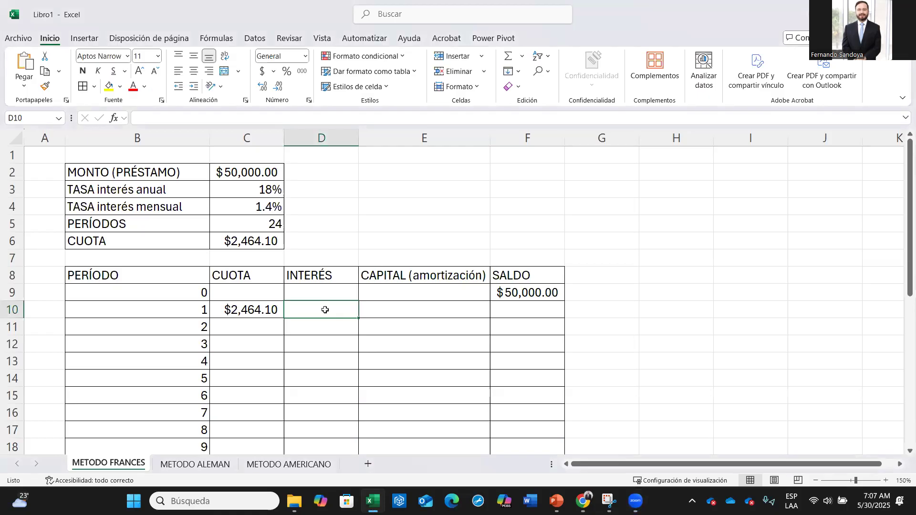
text(=)
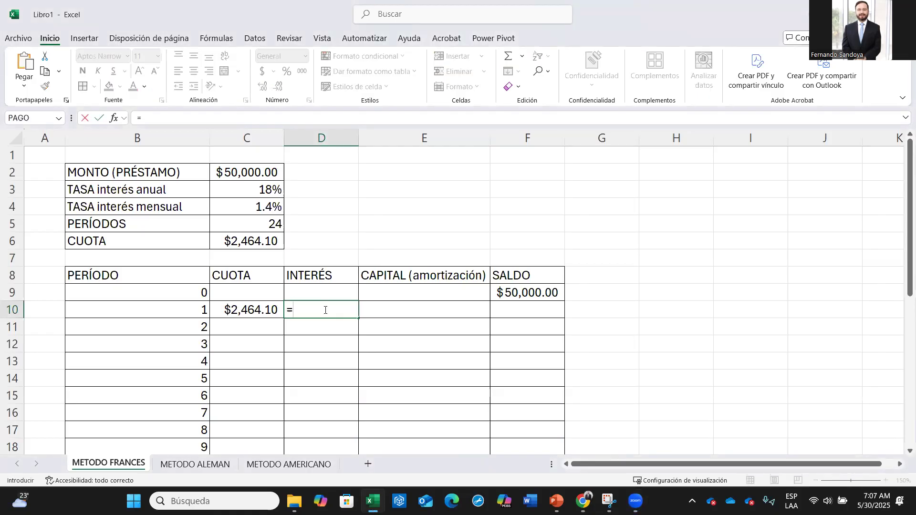
click(259, 207)
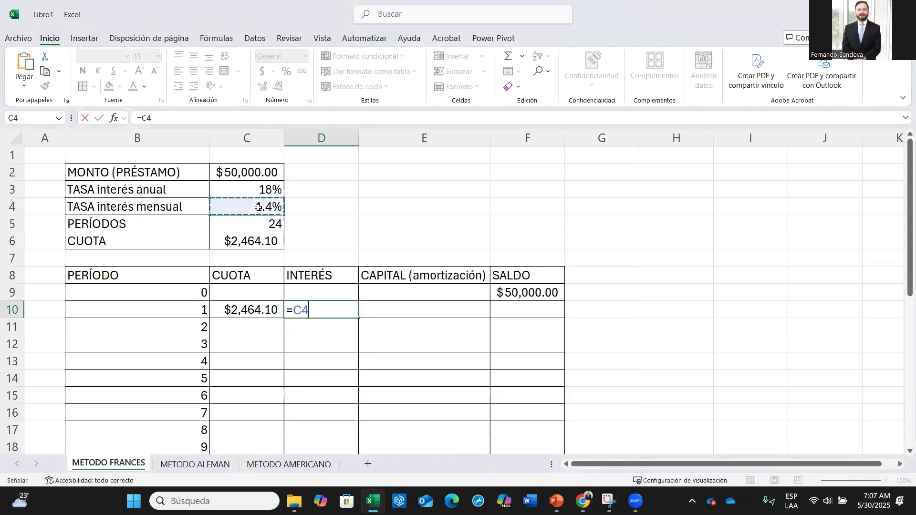
text(*)
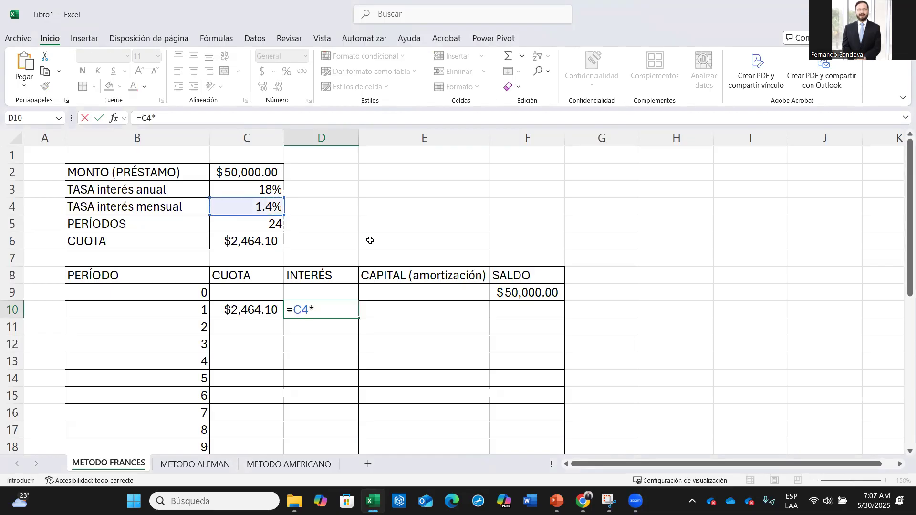
click(512, 296)
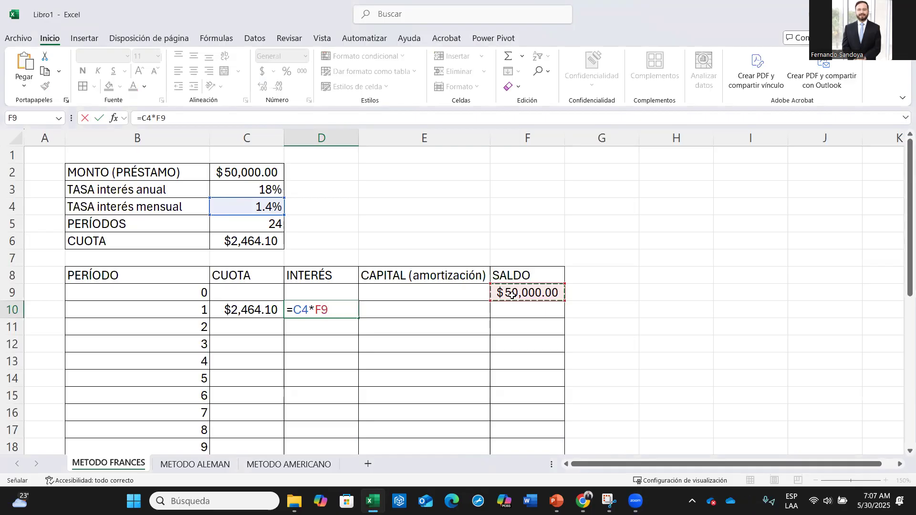
key(Return)
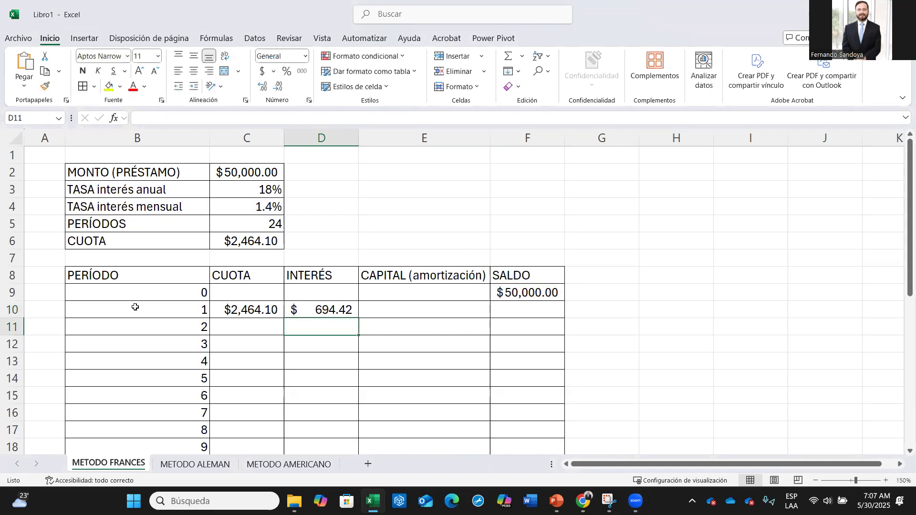
Step: Calculate the period 1 capital in cell E10 as installment minus interest with the formula =C10-D10
click(316, 310)
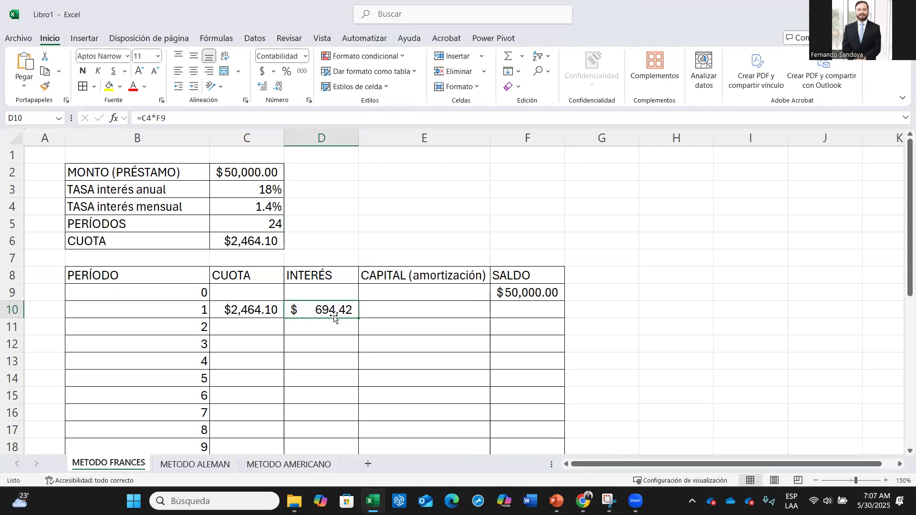
click(389, 309)
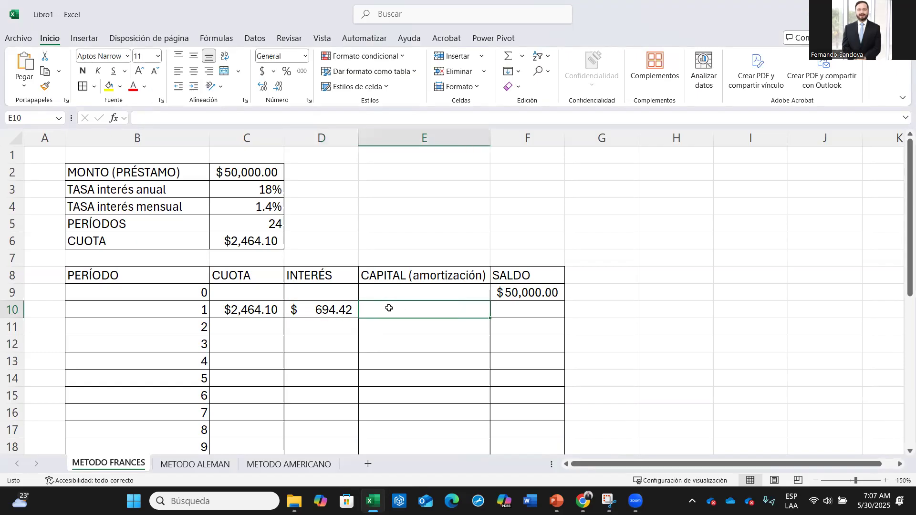
click(337, 312)
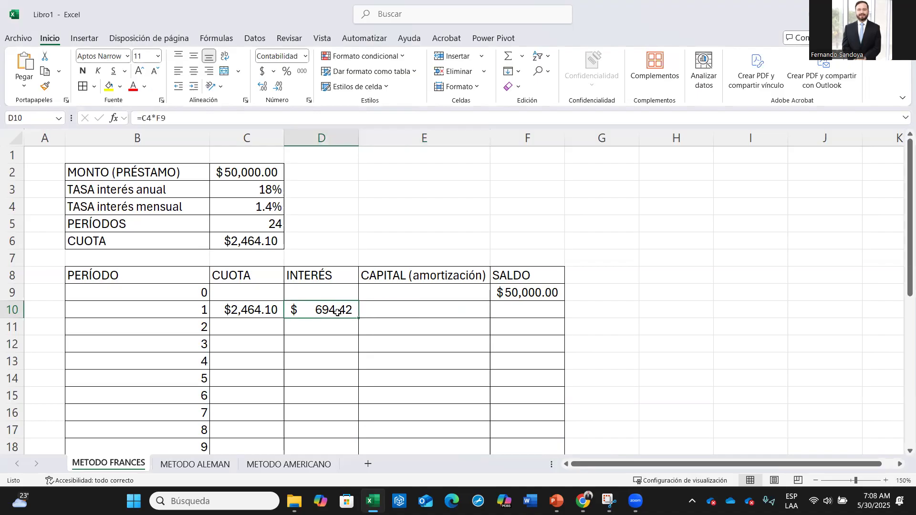
click(267, 309)
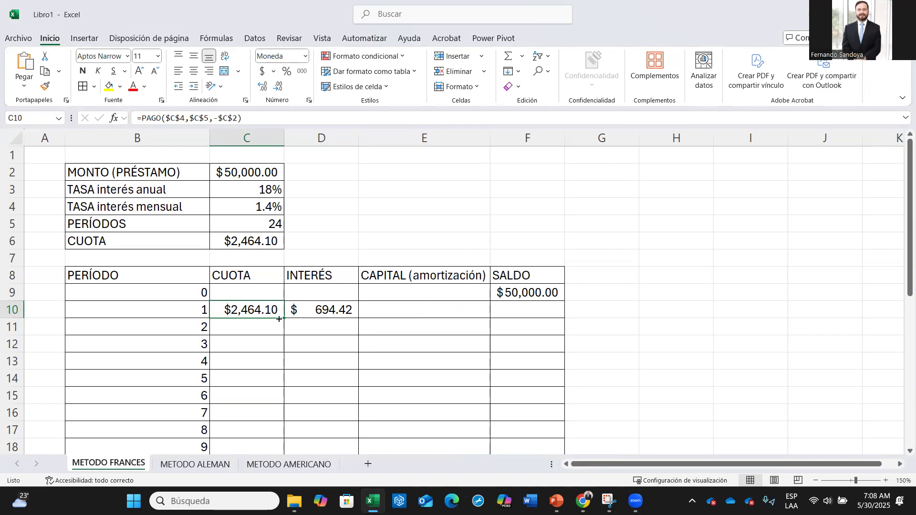
click(335, 313)
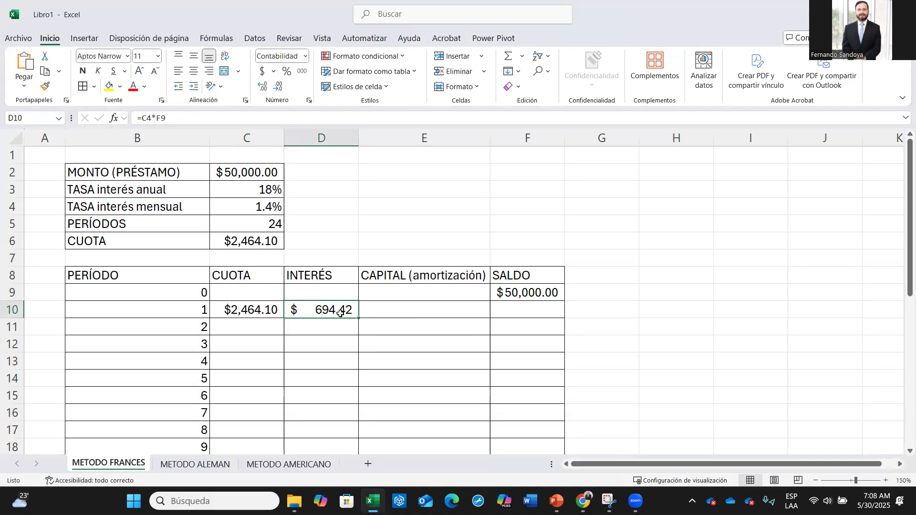
click(369, 311)
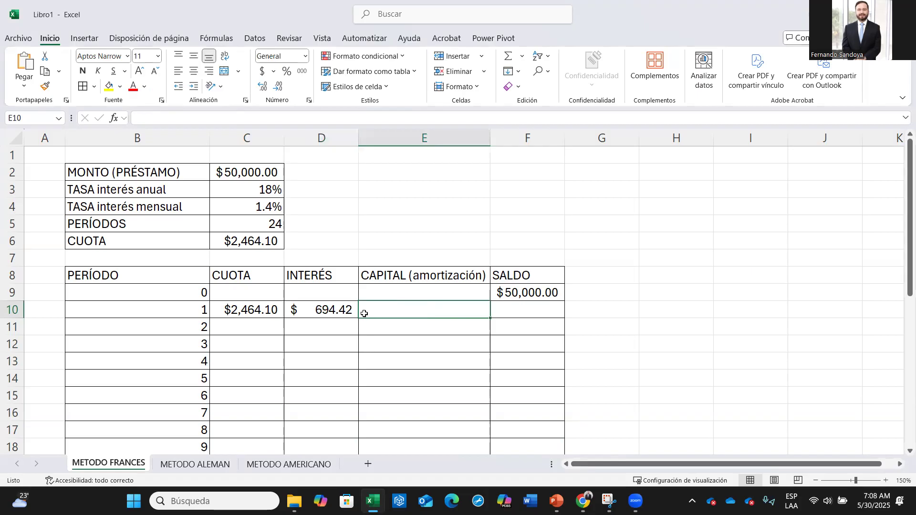
click(258, 311)
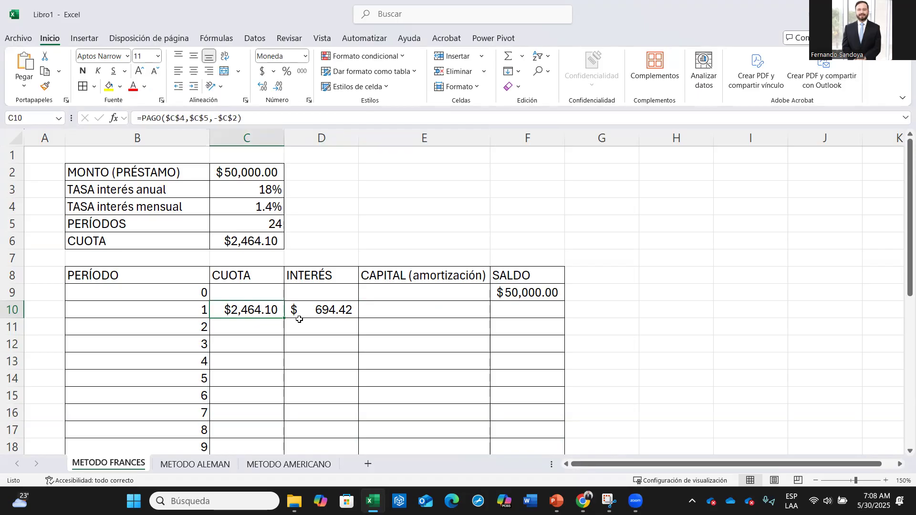
click(376, 310)
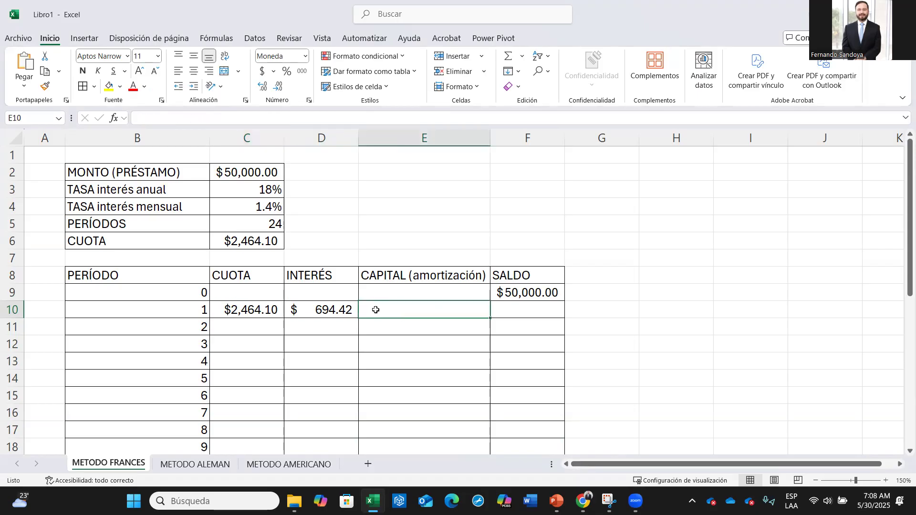
text(=)
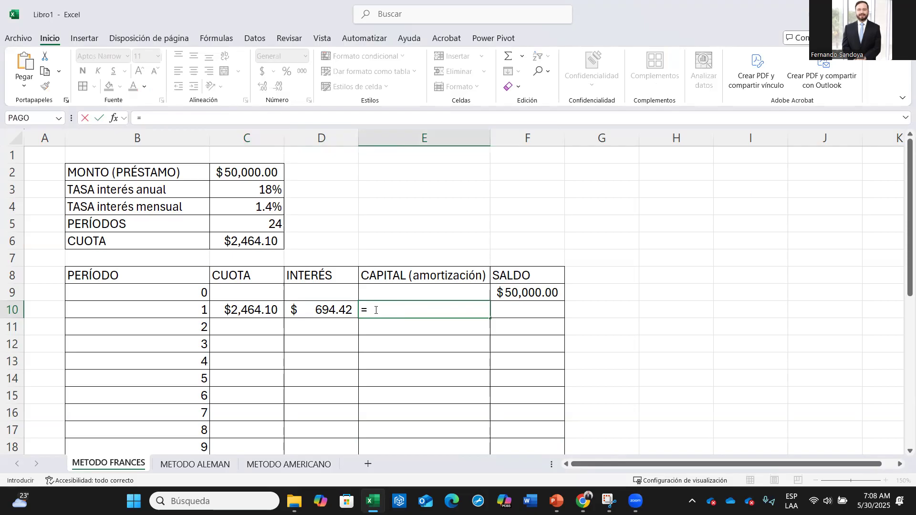
click(269, 311)
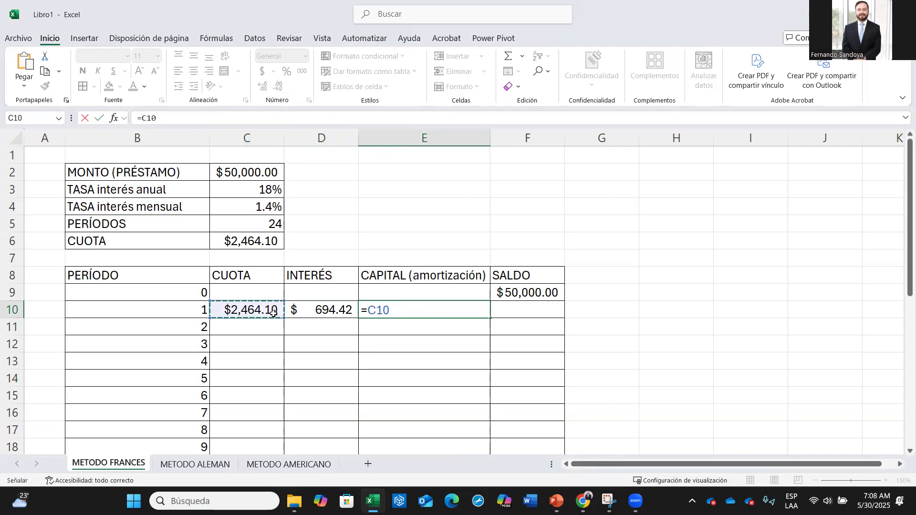
text(-)
click(328, 314)
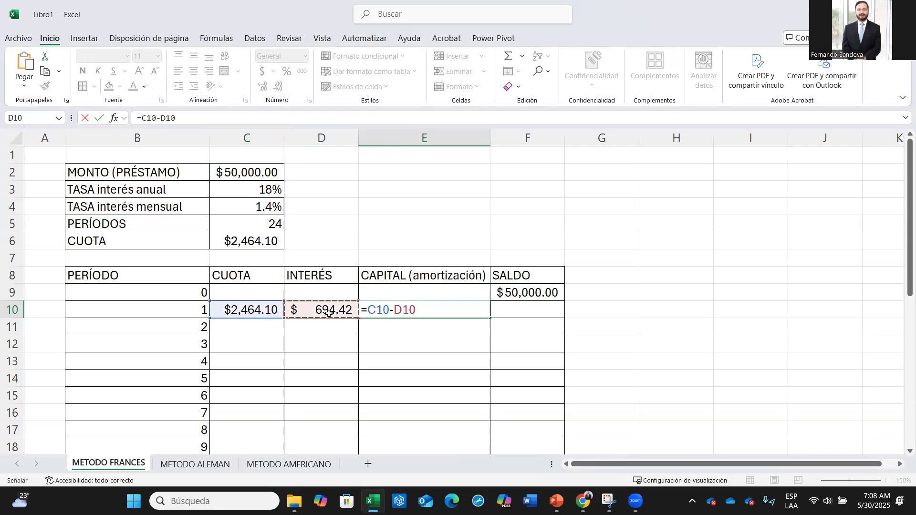
key(Return)
Step: Review how the period 1 installment, interest and capital relate to each other and to the period 0 balance
click(453, 314)
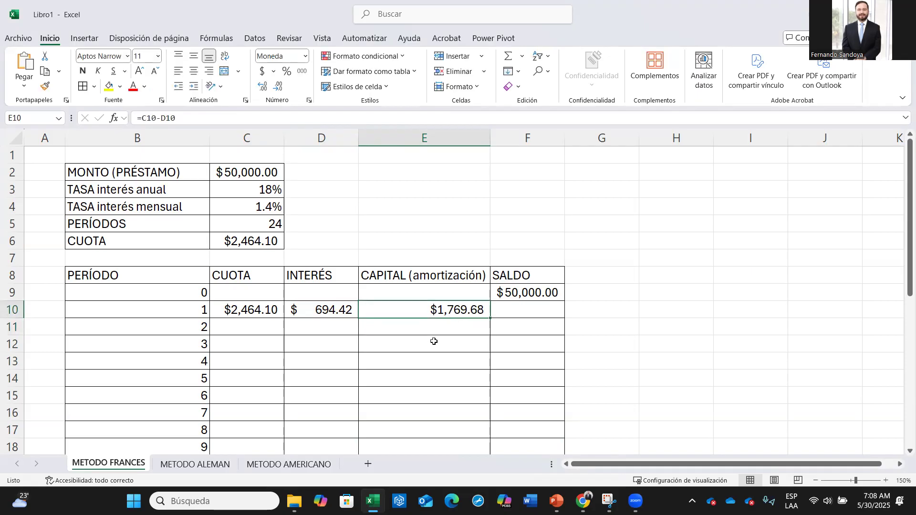
click(241, 317)
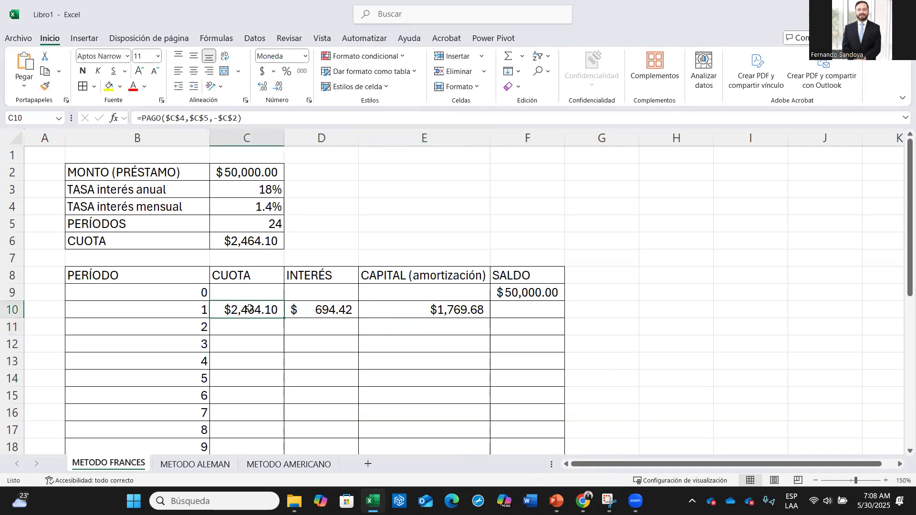
click(324, 311)
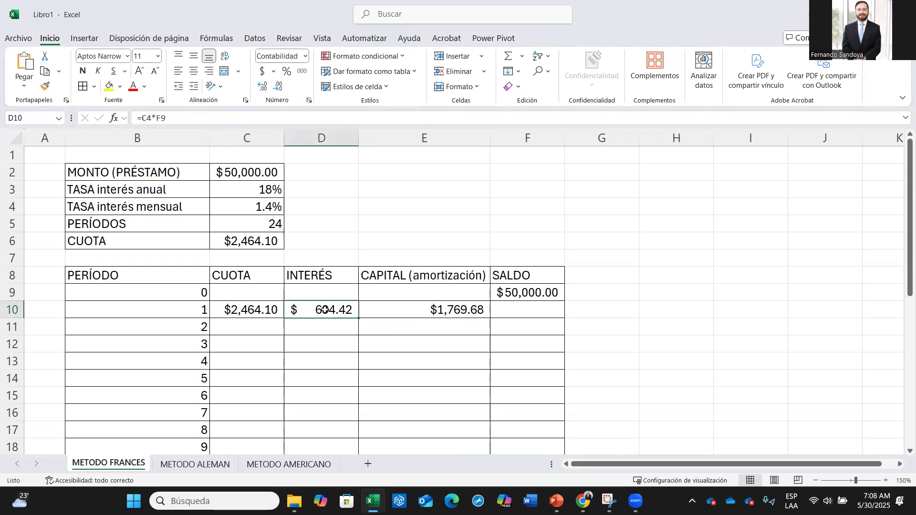
click(441, 311)
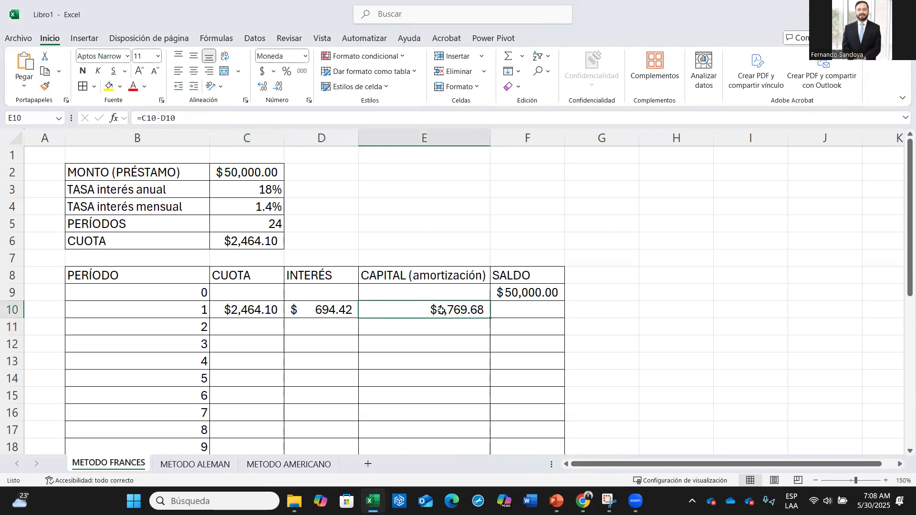
click(510, 311)
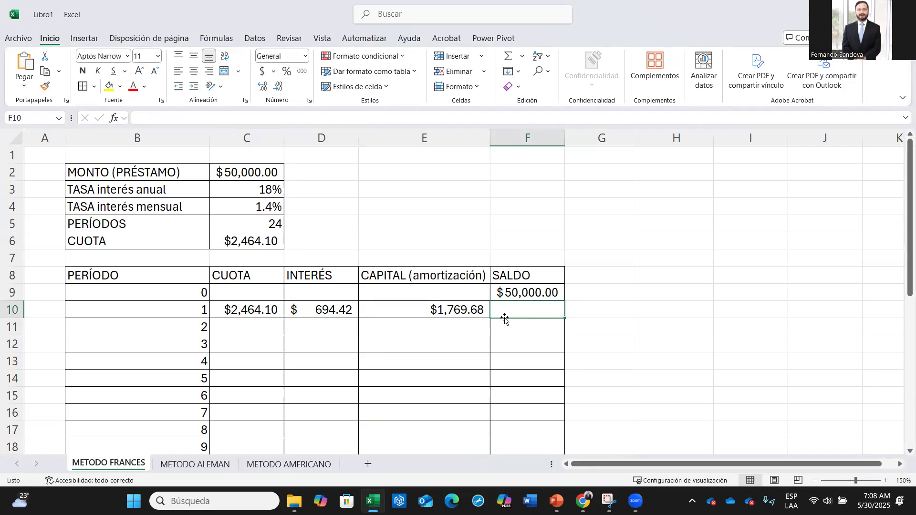
click(521, 293)
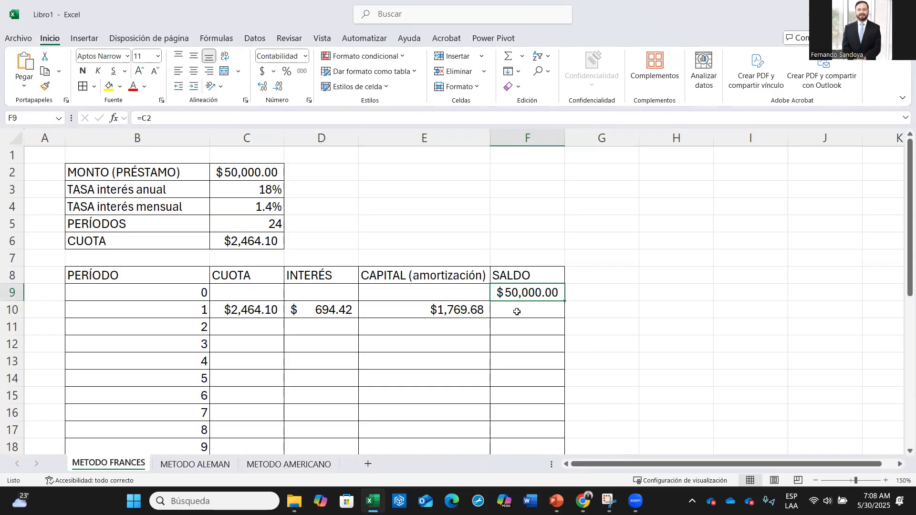
click(470, 314)
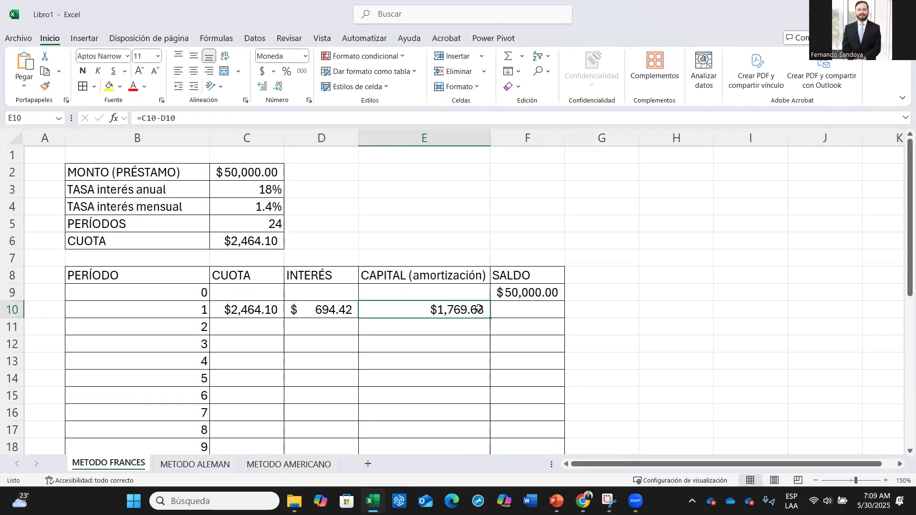
click(334, 312)
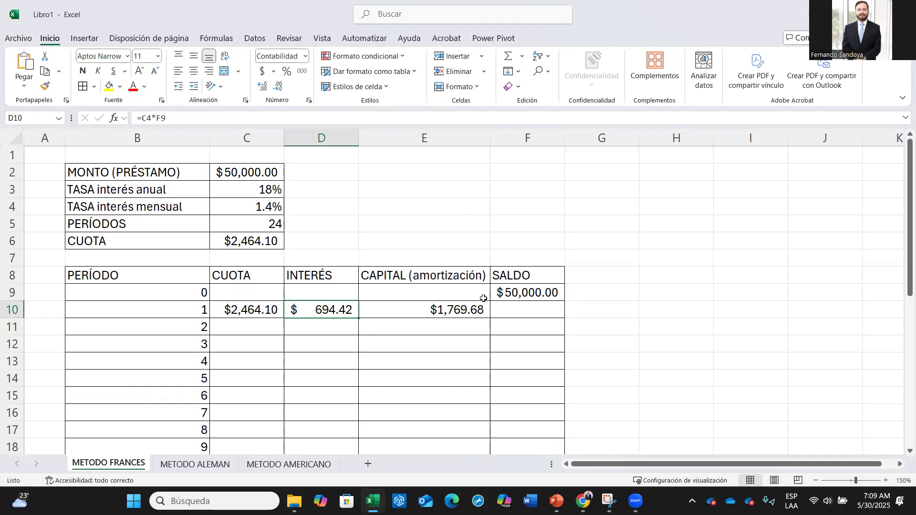
click(469, 310)
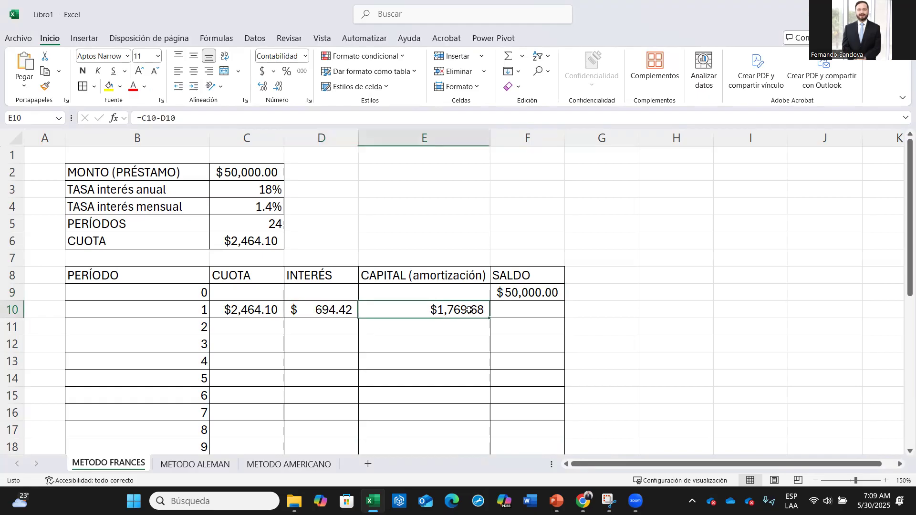
click(506, 290)
click(464, 311)
click(276, 310)
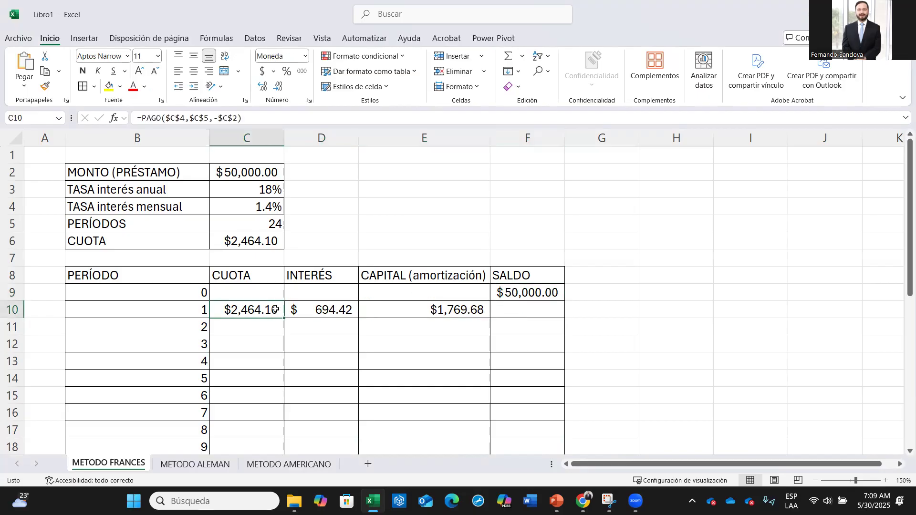
Step: Calculate the period 1 balance in cell F10 as previous balance minus capital with the formula =F9-E10
click(342, 312)
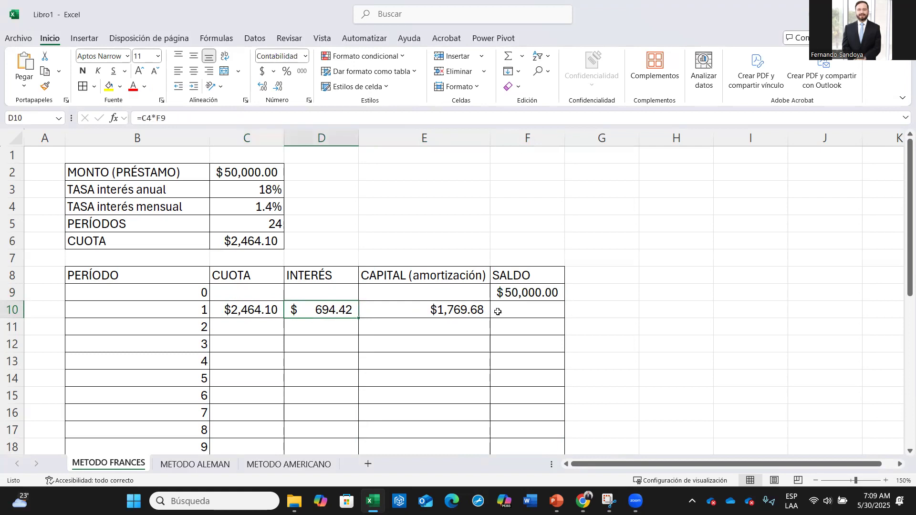
click(465, 313)
click(498, 309)
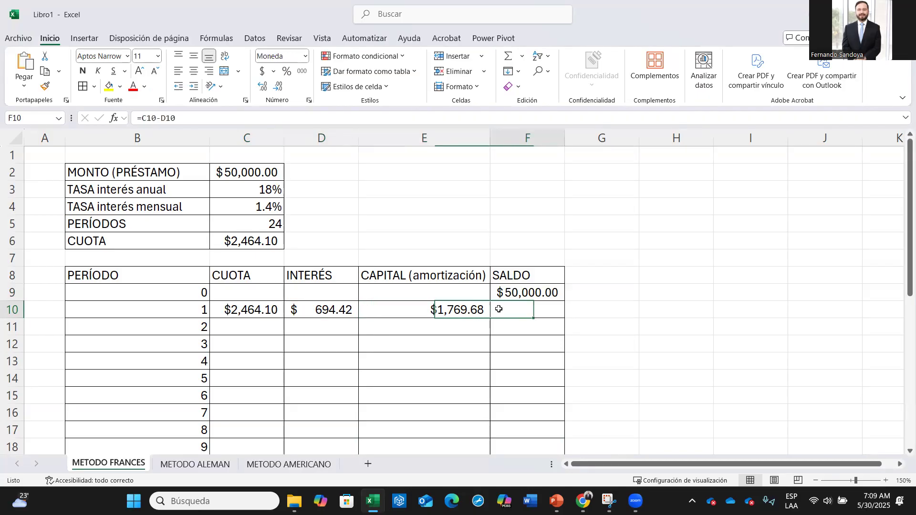
text(=)
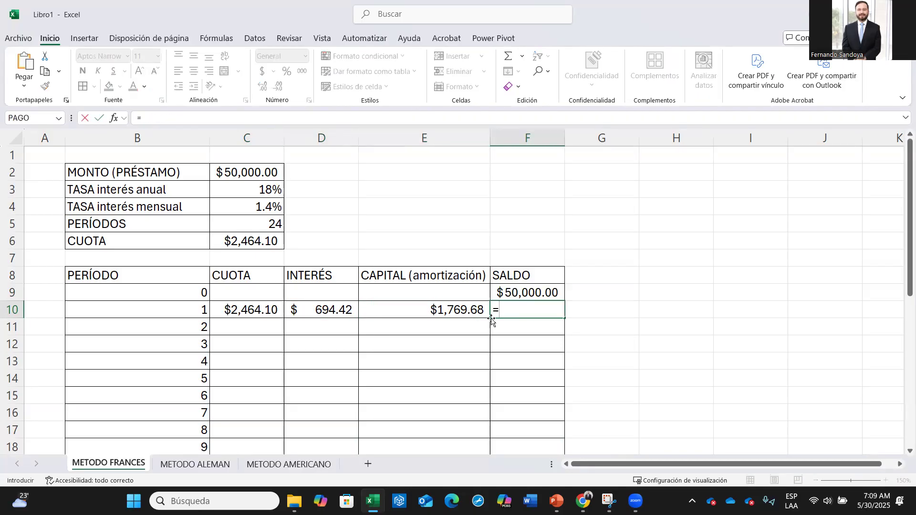
click(524, 293)
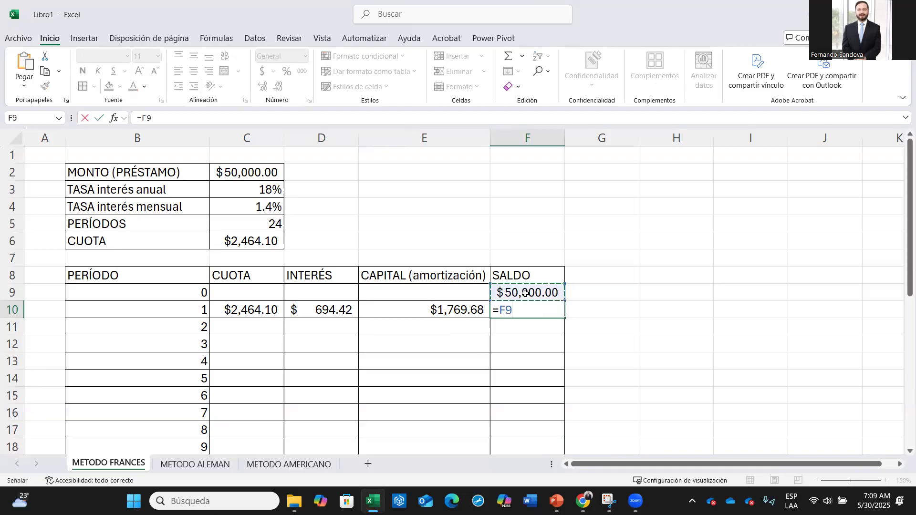
text(-)
click(443, 310)
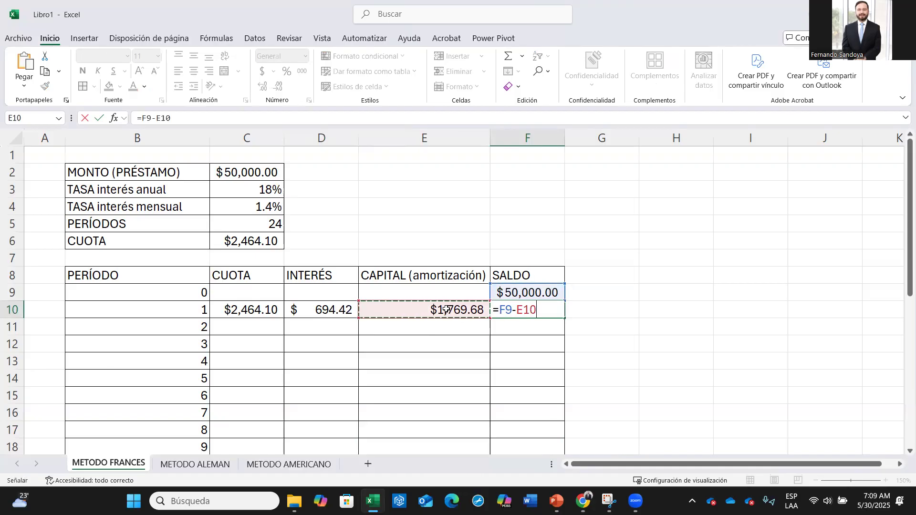
key(Return)
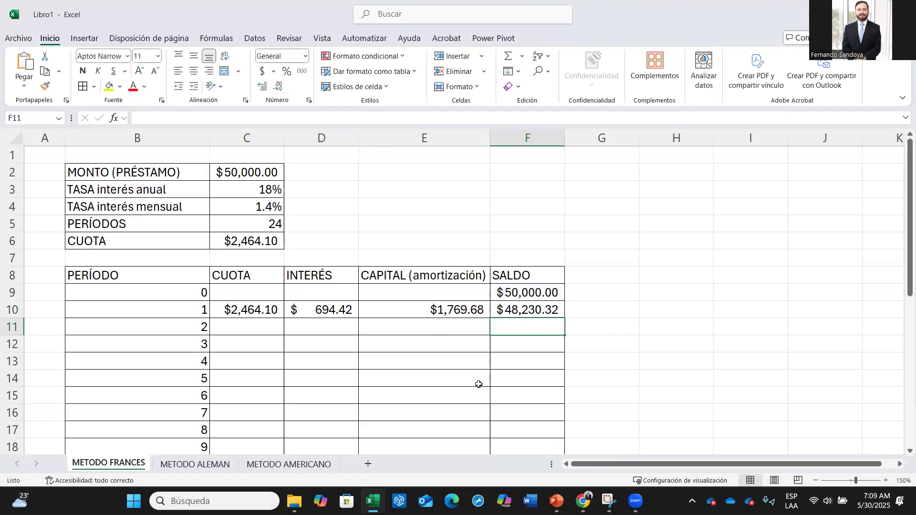
Step: Try copying the period 1 formulas in C10:F10 down through period 24, and inspect the copied interest formula in D11
drag(258, 311, 558, 311)
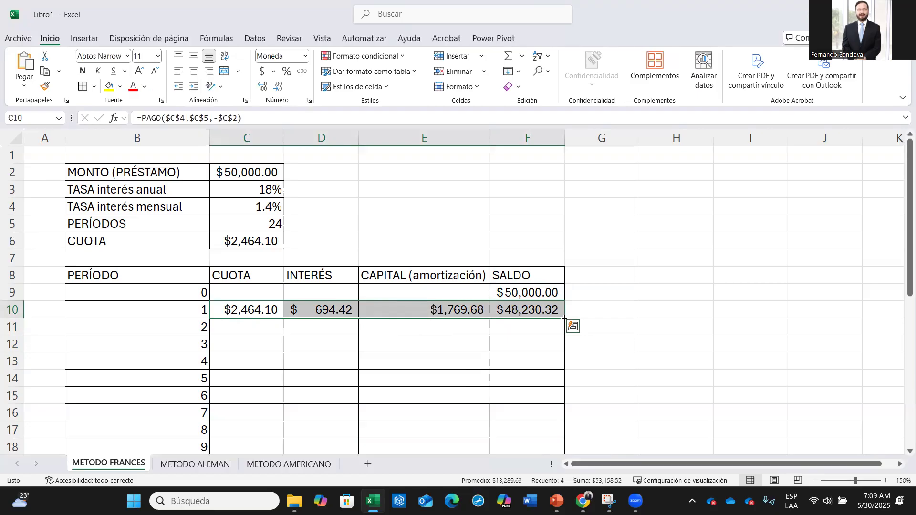
double_click(564, 318)
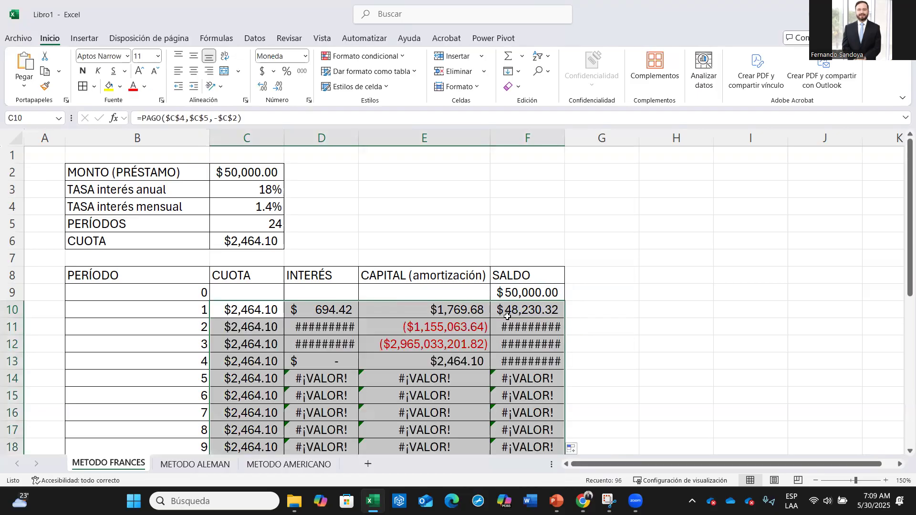
click(439, 308)
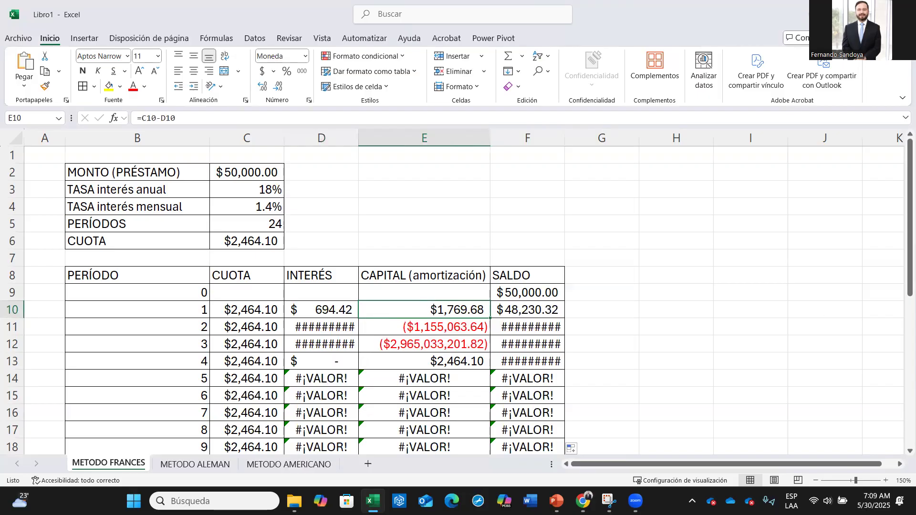
click(322, 327)
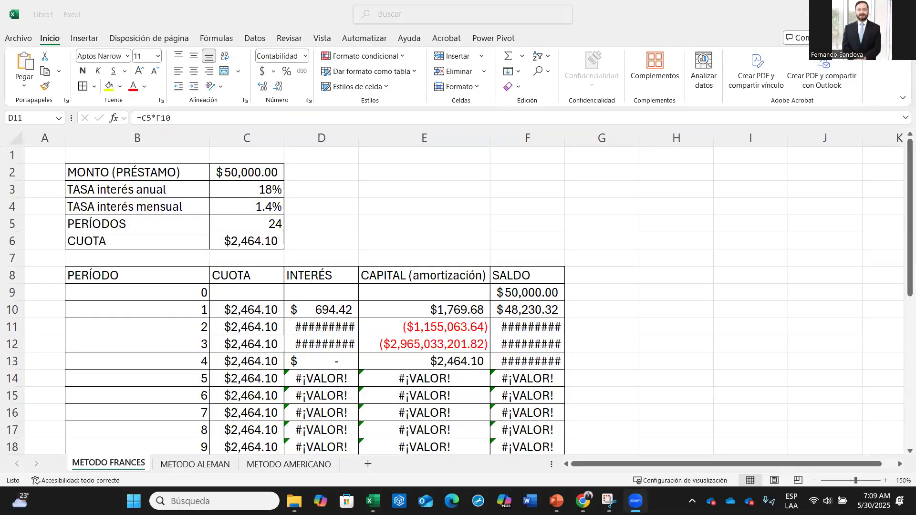
click(346, 324)
Step: Make the monthly rate reference absolute in the period 1 interest formula in D10, giving =$C$4*F9
click(344, 310)
double_click(345, 311)
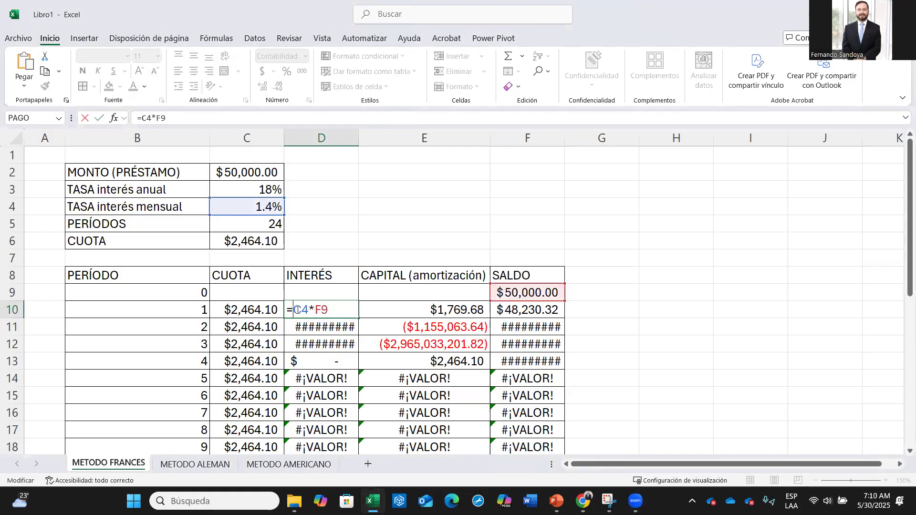
text($C$)
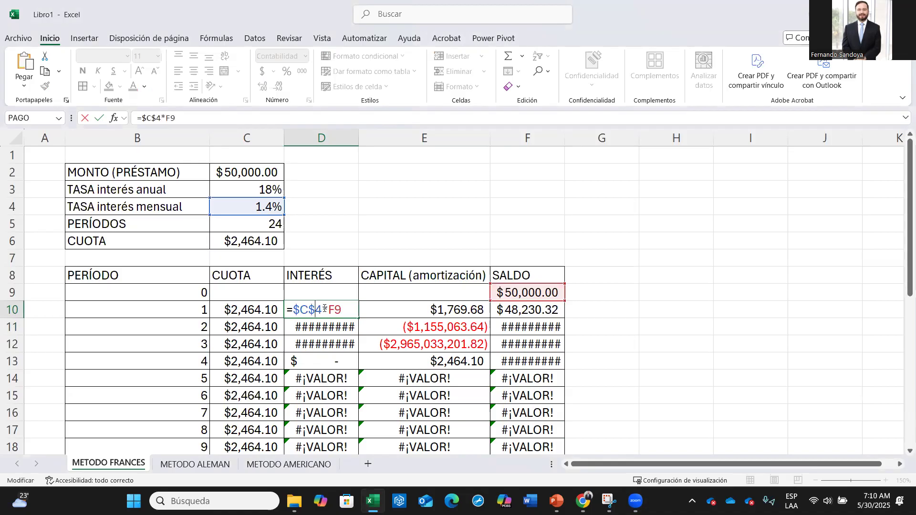
key(Return)
Step: Fill the period 1 formulas in C10:F10 down through period 24 and check the final balance in F33
drag(262, 311, 530, 311)
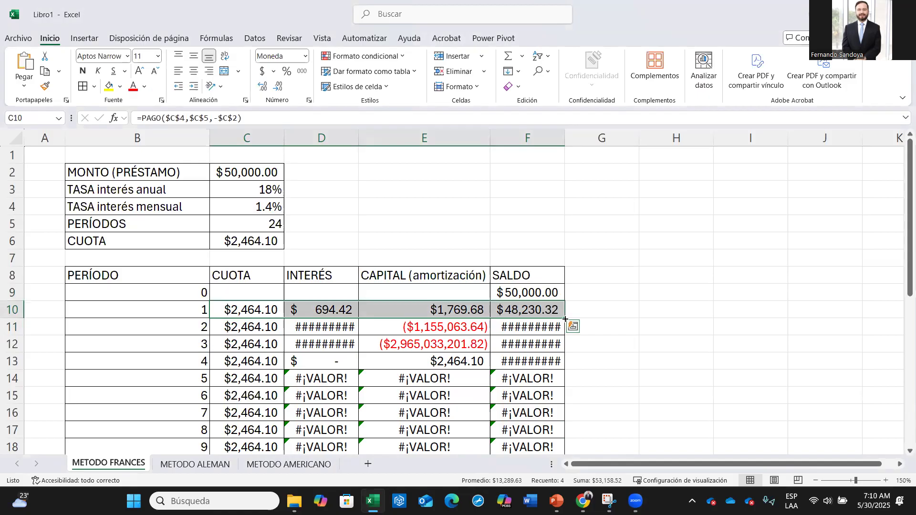
double_click(565, 319)
scroll(443, 353, down, 2)
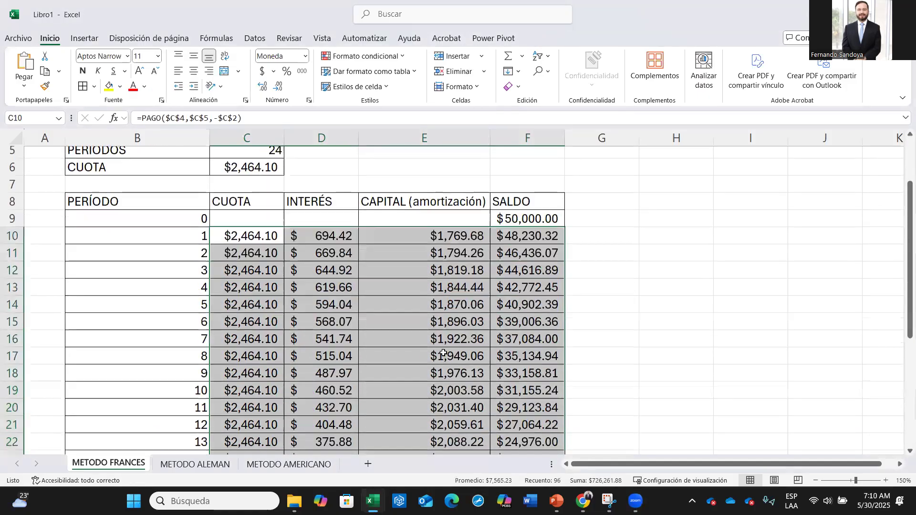
scroll(444, 353, down, 5)
click(532, 393)
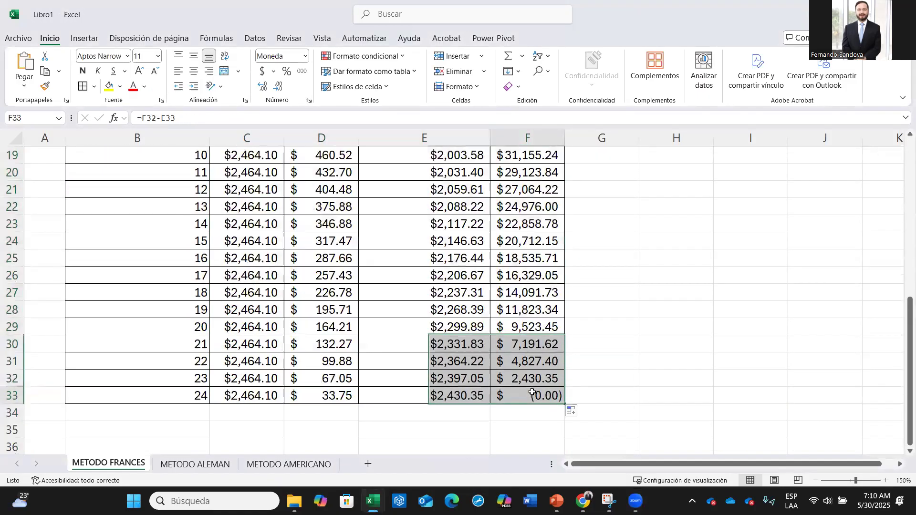
click(532, 393)
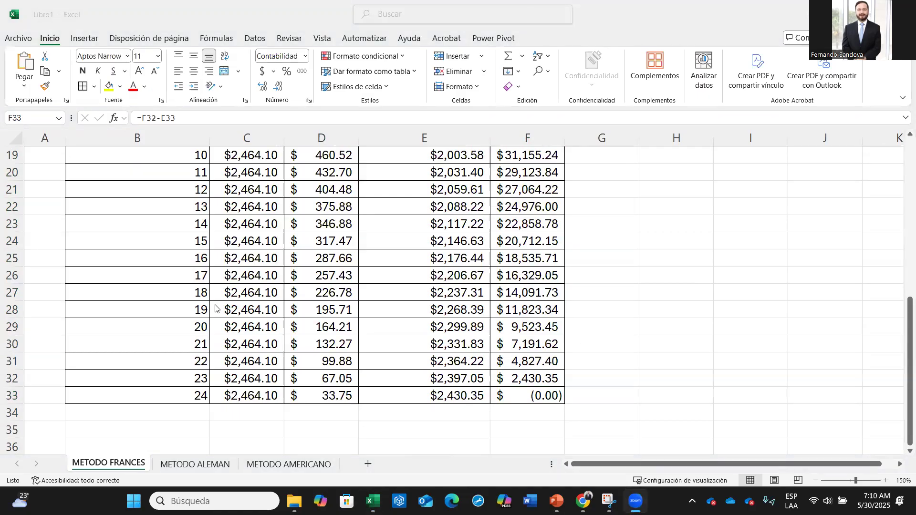
Step: Review the loan amount in C2 and the installment column of the amortization table across all periods
scroll(415, 282, up, 4)
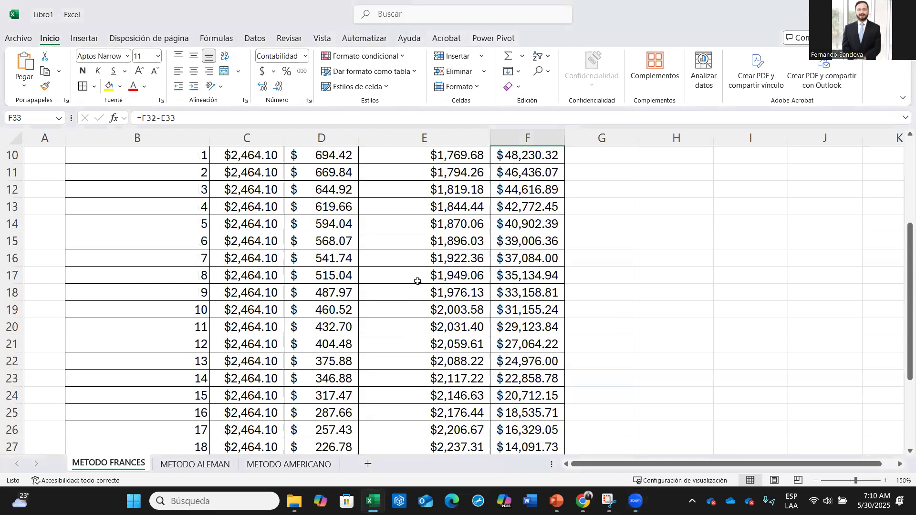
scroll(477, 203, up, 2)
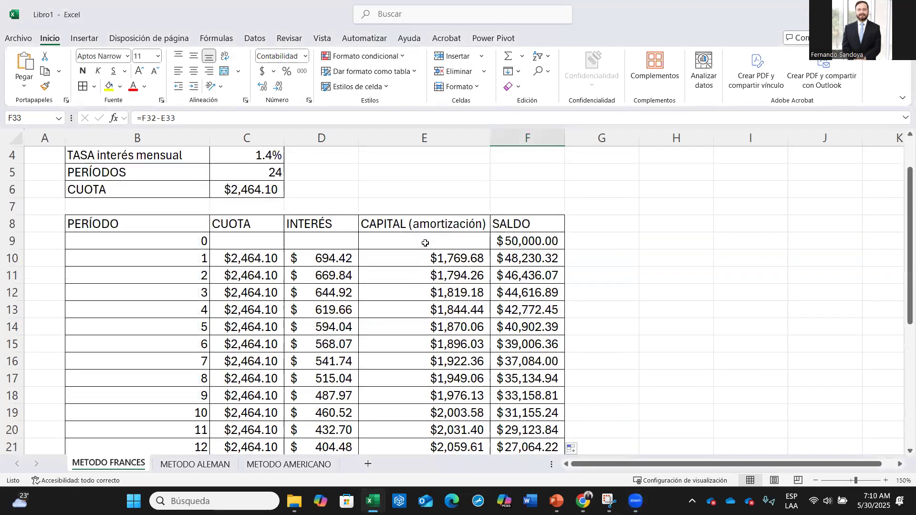
scroll(426, 244, up, 2)
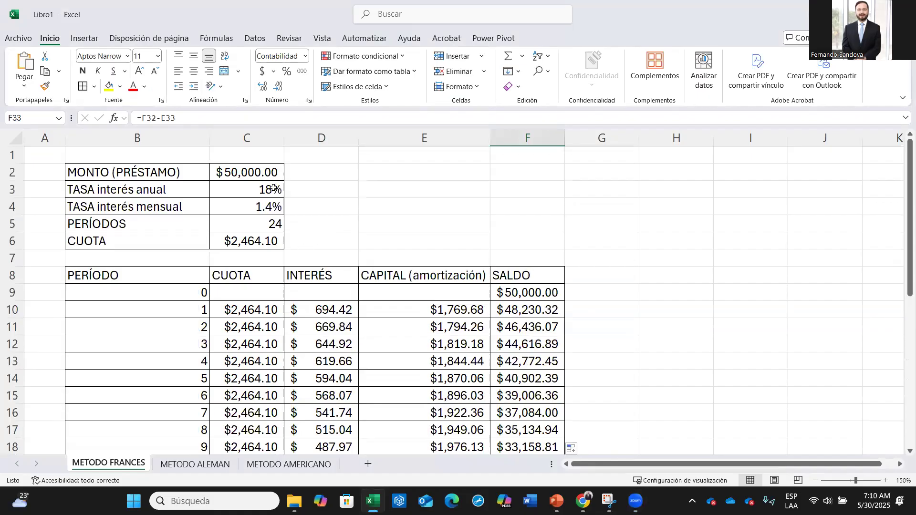
click(263, 170)
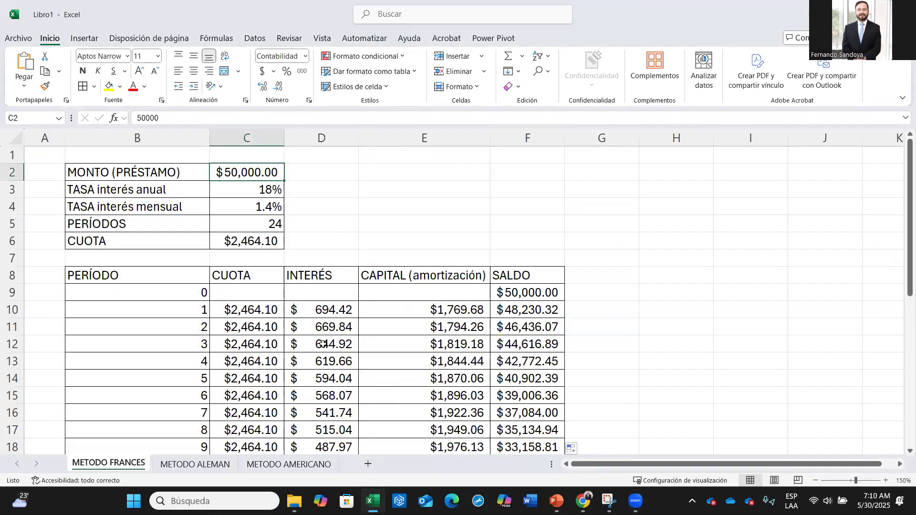
scroll(324, 344, down, 2)
click(232, 258)
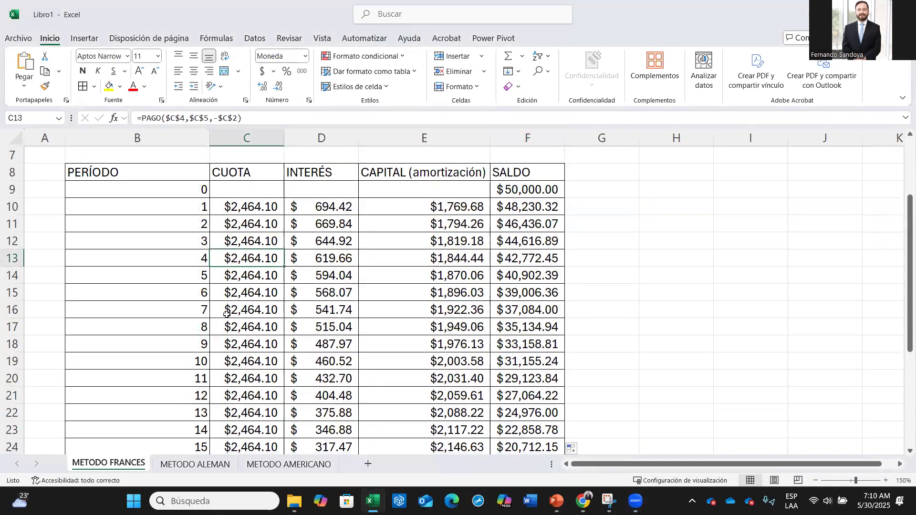
scroll(242, 343, down, 5)
drag(241, 345, 234, 206)
click(380, 392)
scroll(367, 362, up, 4)
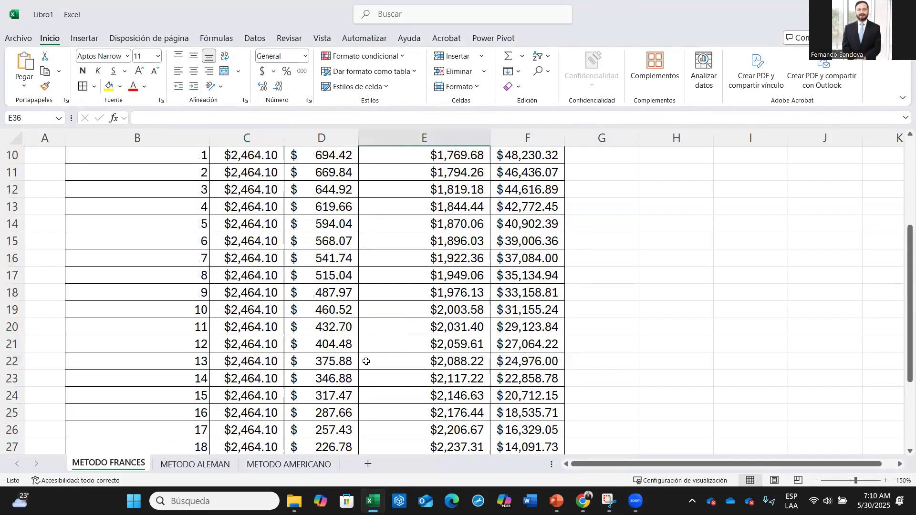
scroll(331, 263, up, 2)
Step: Examine how the interest column evolves from period 1 through period 24
click(331, 260)
click(329, 291)
click(325, 322)
scroll(329, 344, down, 3)
click(329, 343)
scroll(328, 325, down, 3)
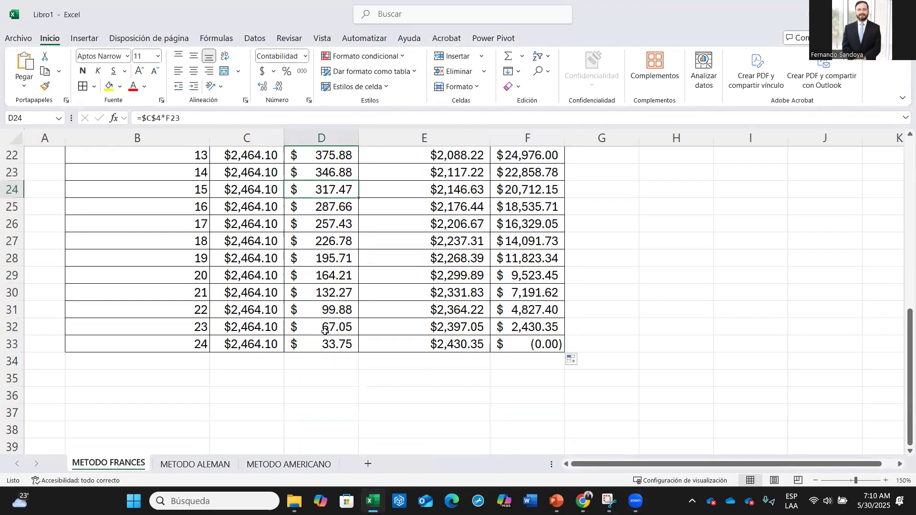
scroll(327, 329, up, 6)
click(324, 261)
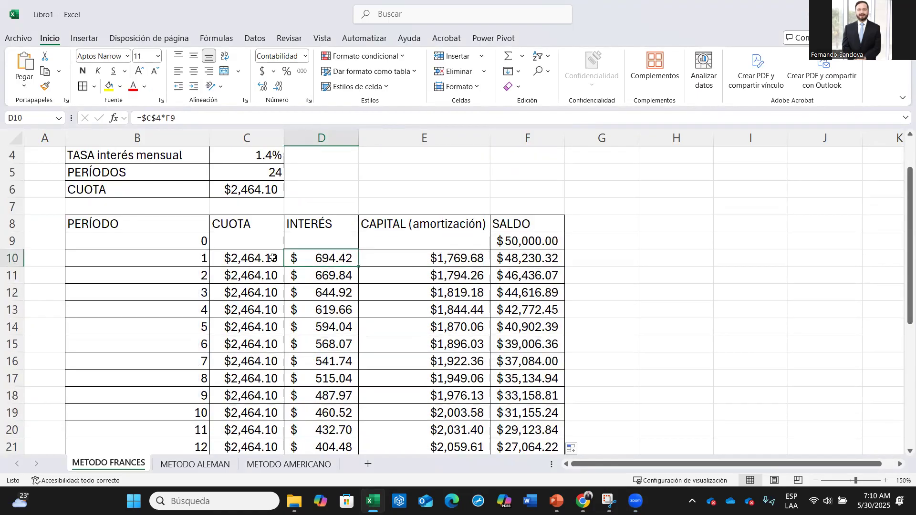
click(273, 259)
click(329, 256)
scroll(333, 285, down, 6)
click(320, 272)
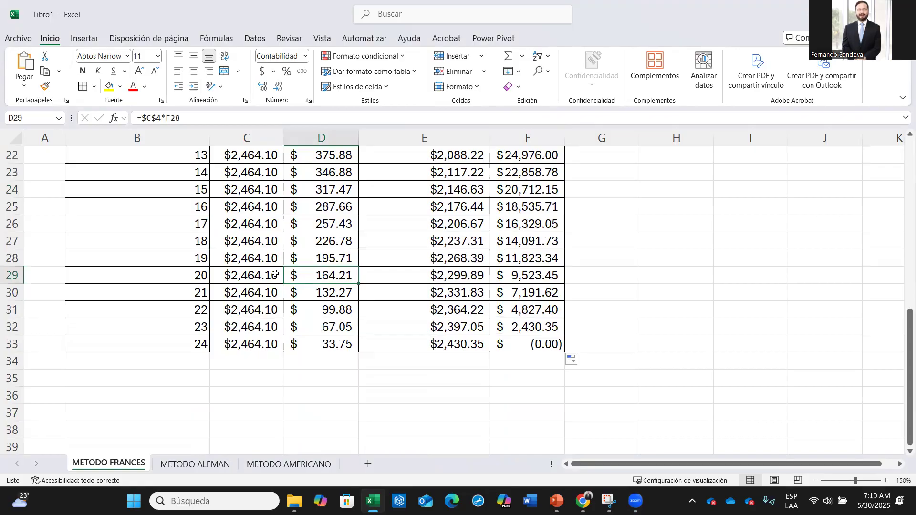
click(334, 300)
click(292, 311)
click(327, 326)
click(333, 344)
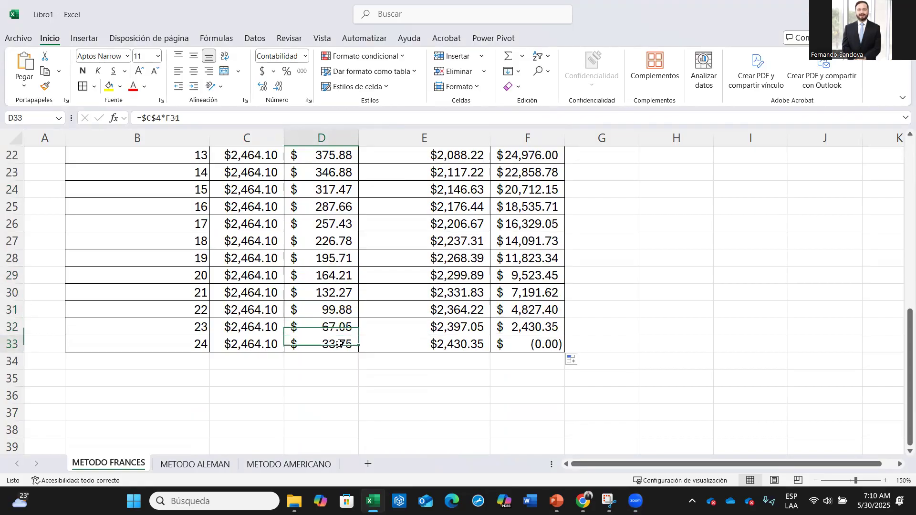
Step: Compare the capital column with the interest and installment columns across the periods, and check the period 24 balance
click(449, 346)
scroll(451, 345, up, 2)
scroll(454, 345, down, 2)
scroll(441, 330, up, 5)
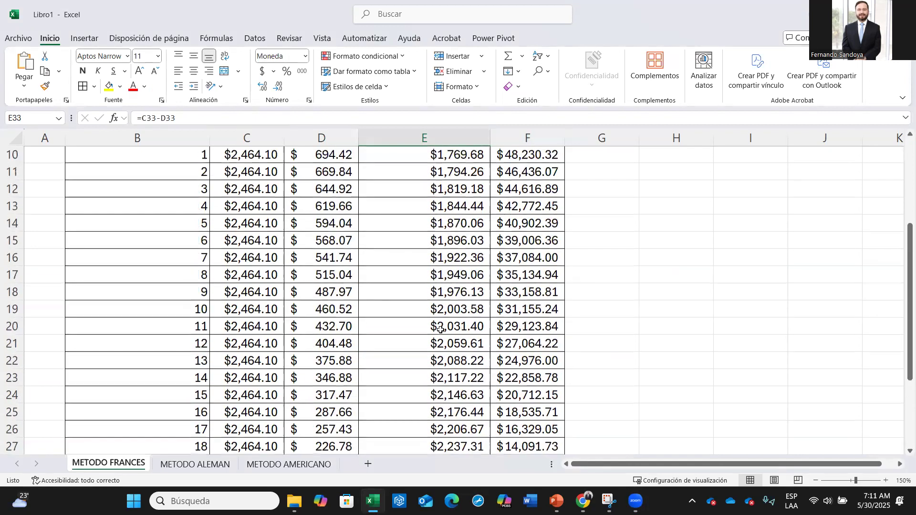
drag(340, 206, 328, 345)
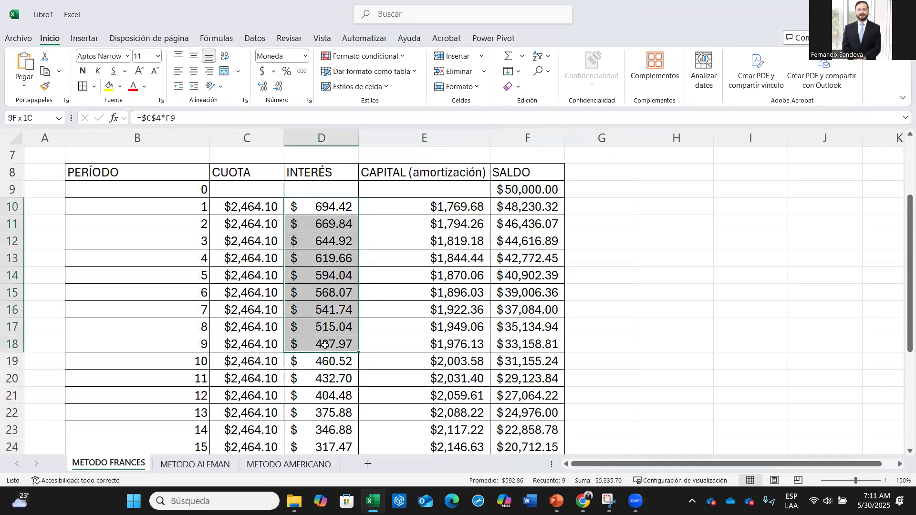
drag(445, 207, 444, 359)
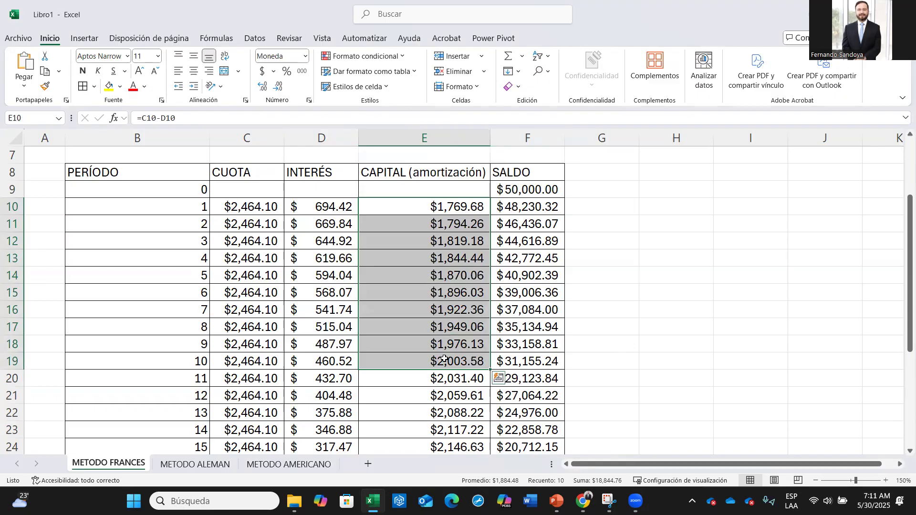
scroll(444, 359, down, 5)
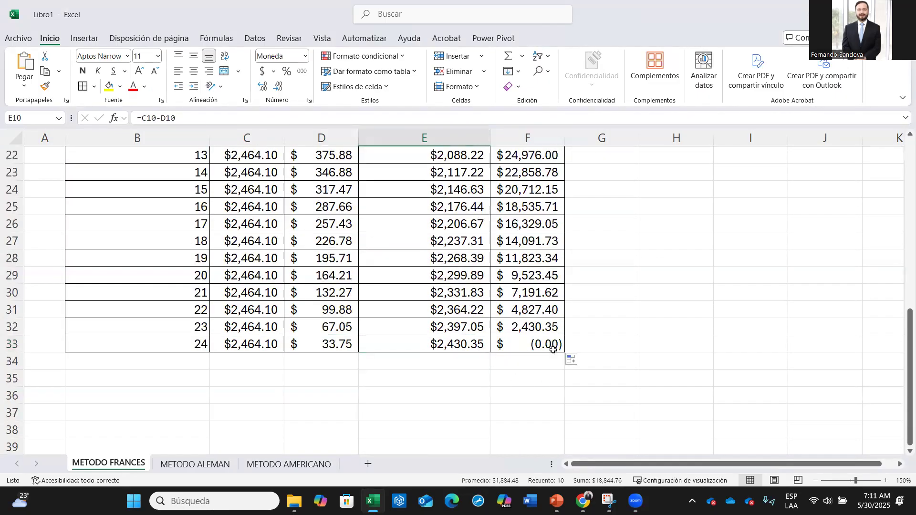
click(553, 349)
scroll(316, 305, up, 5)
scroll(317, 304, up, 3)
click(393, 220)
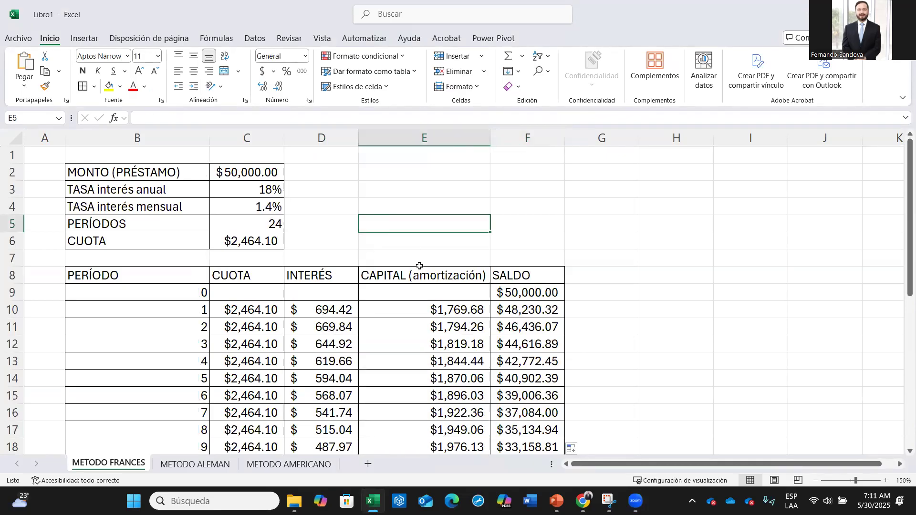
scroll(419, 267, down, 7)
scroll(420, 267, up, 7)
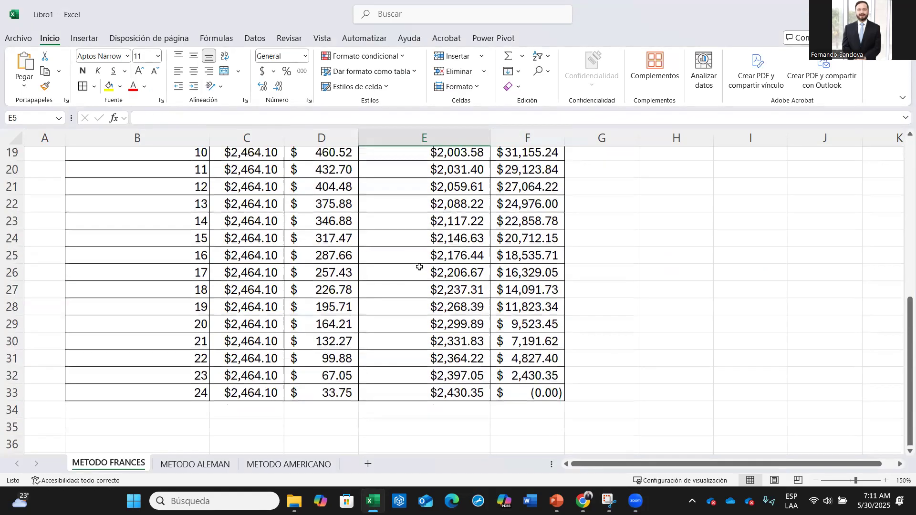
drag(270, 305, 269, 414)
click(335, 333)
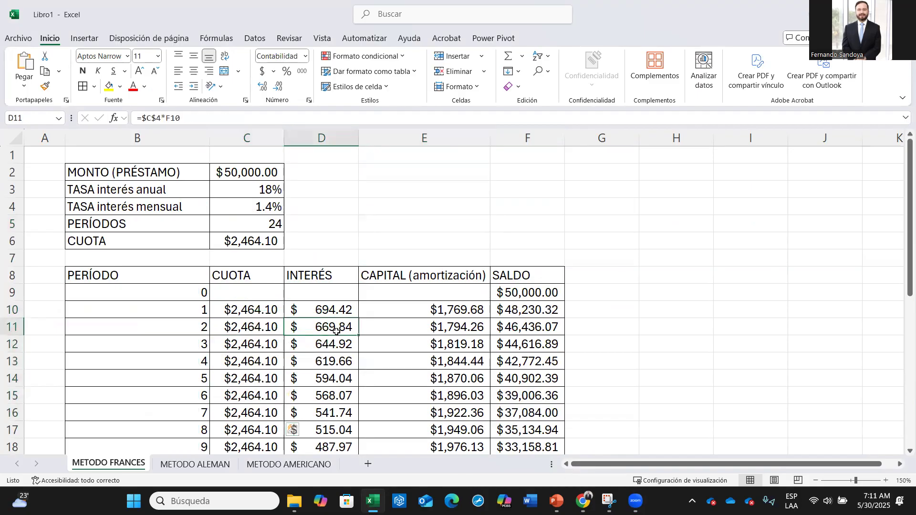
click(461, 327)
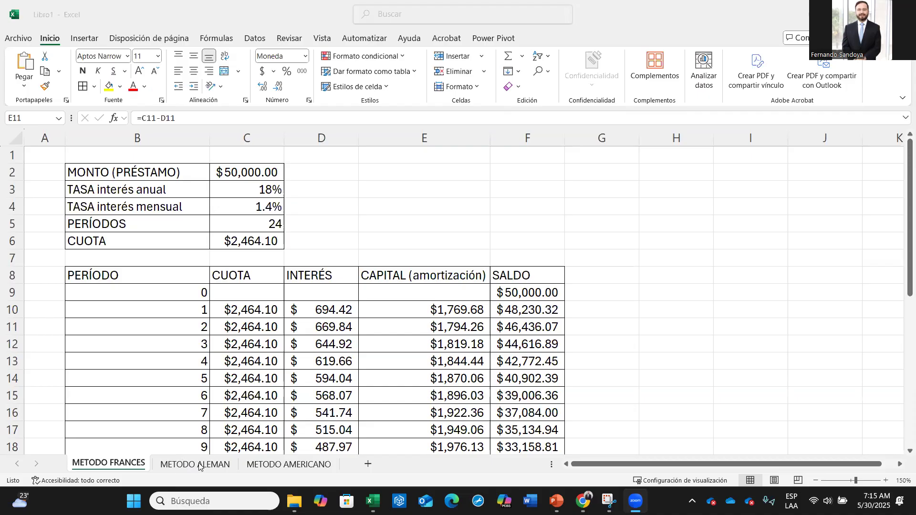
Step: Copy the loan data in B2:C5 of METODO FRANCES into the same cells of the METODO ALEMAN sheet
click(167, 465)
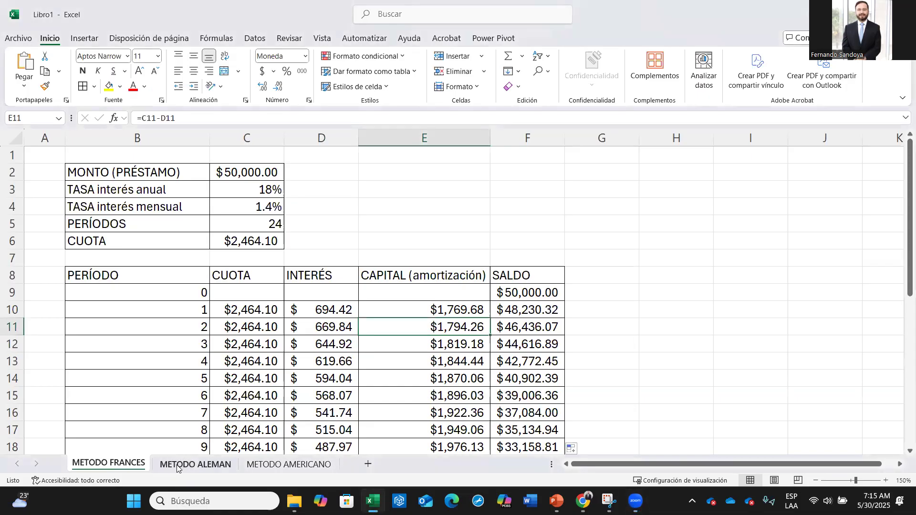
click(178, 466)
scroll(161, 415, up, 2)
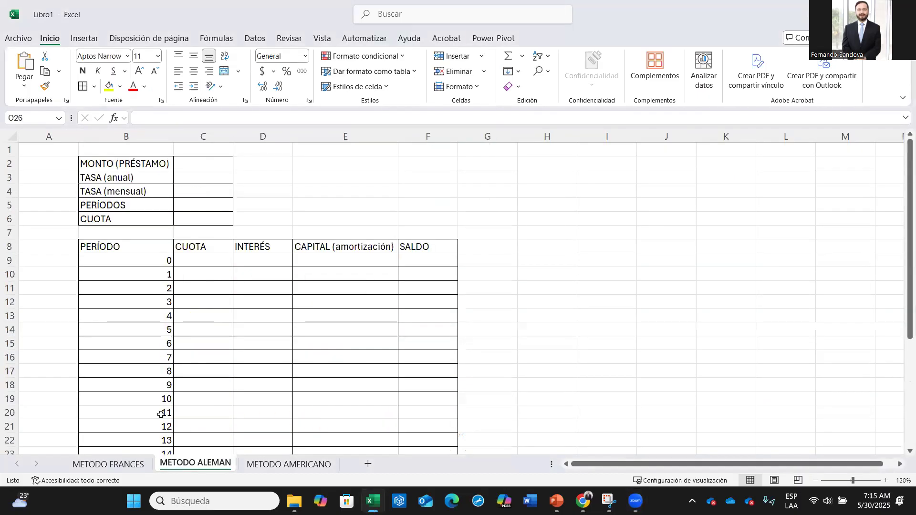
click(125, 465)
drag(198, 173, 231, 227)
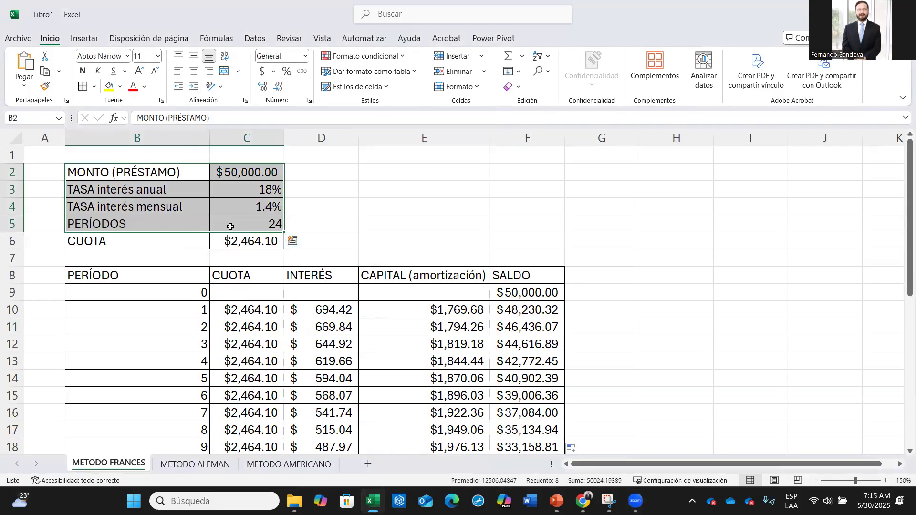
key(ctrl+c)
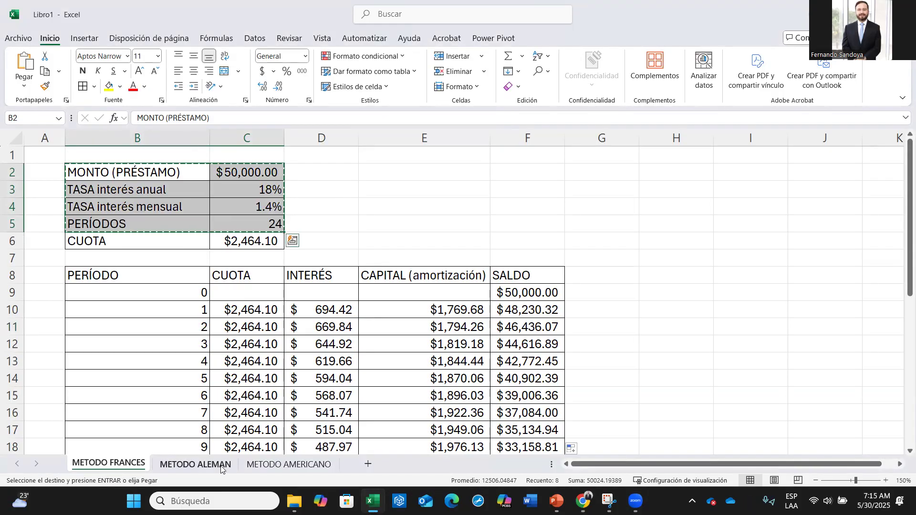
click(221, 465)
drag(146, 165, 199, 204)
key(ctrl+v)
click(307, 190)
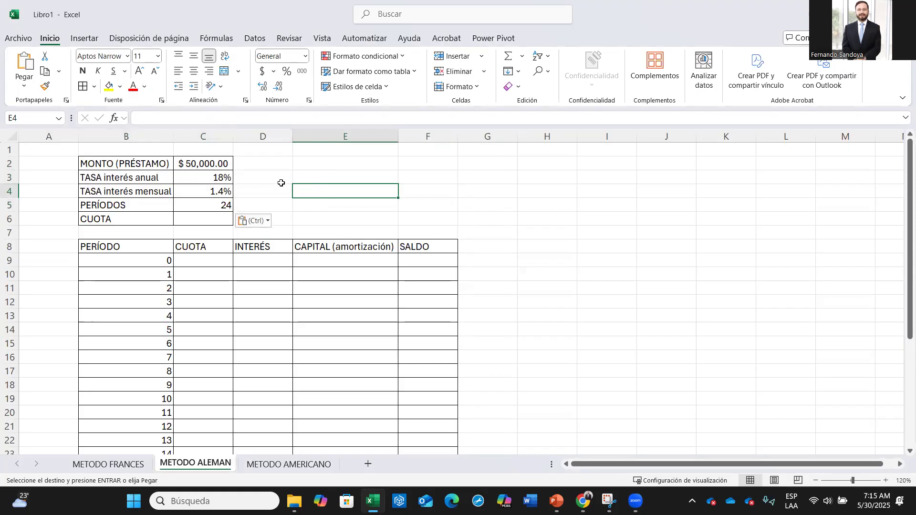
Step: Highlight the CUOTA row B6:C6 in METODO FRANCES with light orange fill, bold text and a thick outside border
click(120, 462)
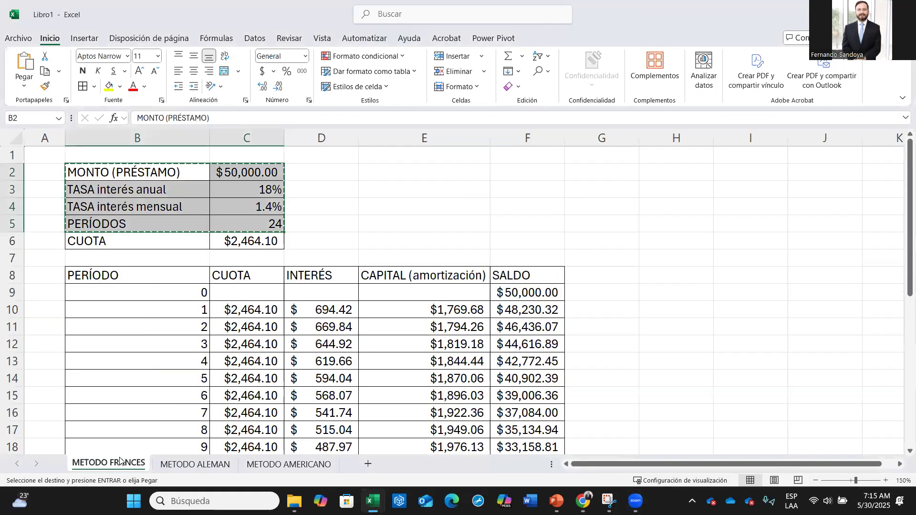
click(391, 222)
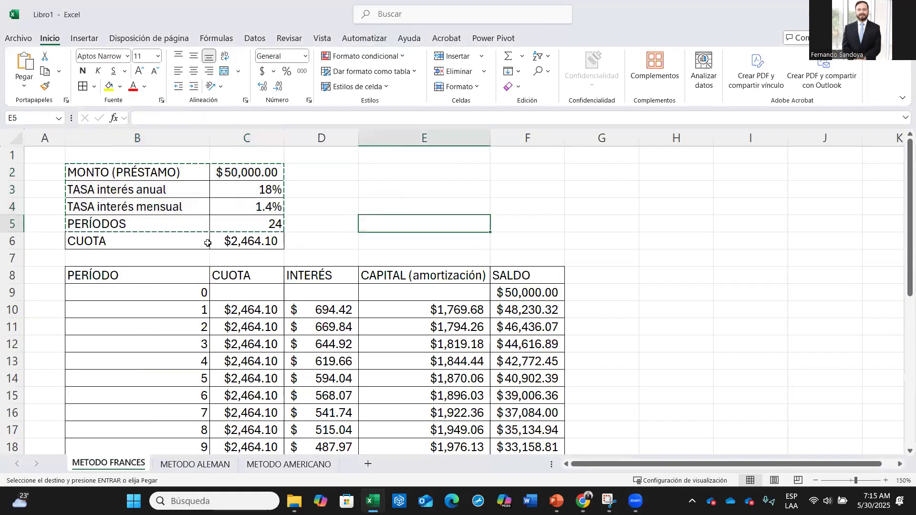
key(Escape)
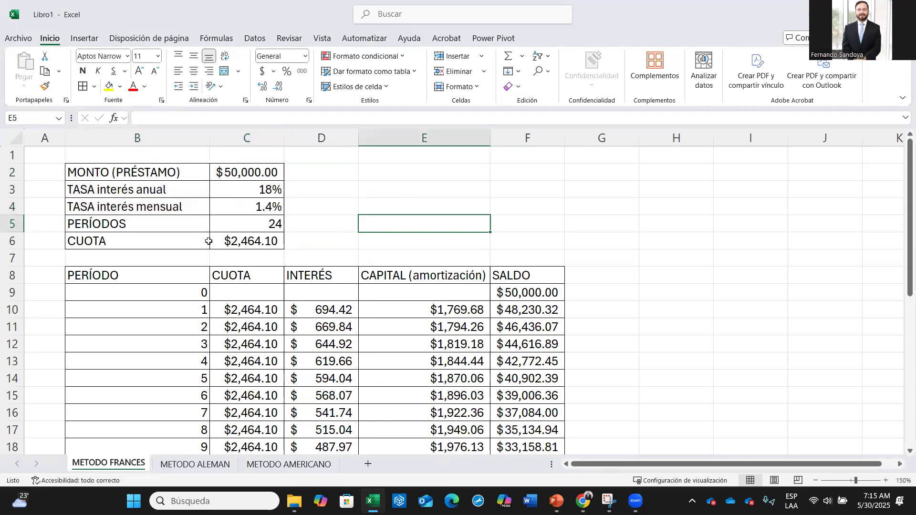
drag(207, 241, 224, 240)
click(119, 87)
click(192, 167)
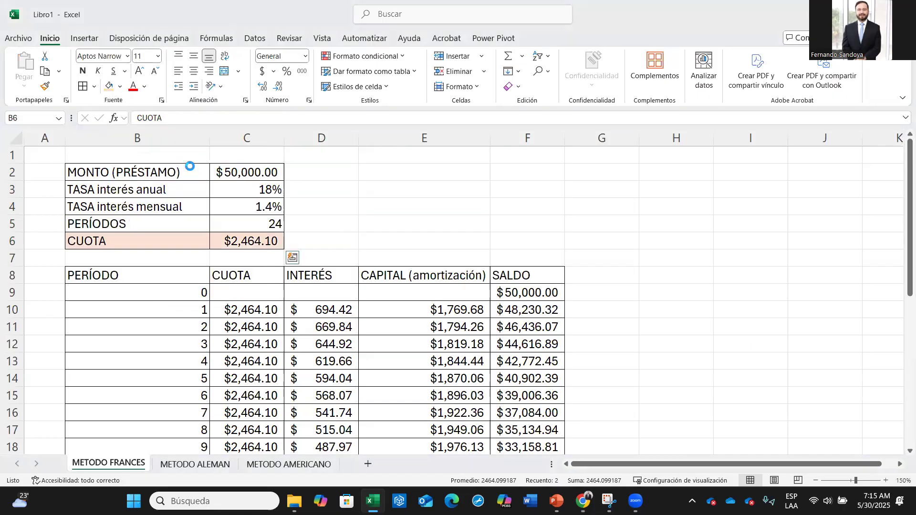
click(87, 71)
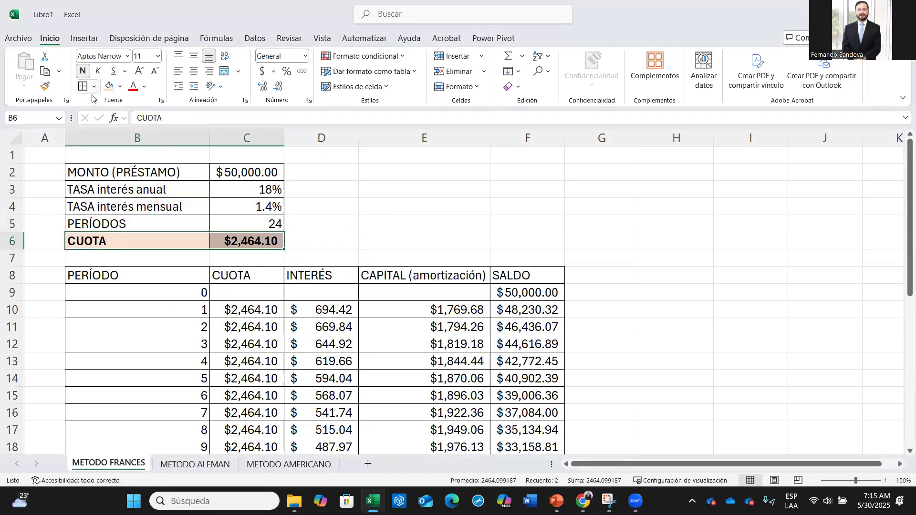
click(94, 86)
click(107, 242)
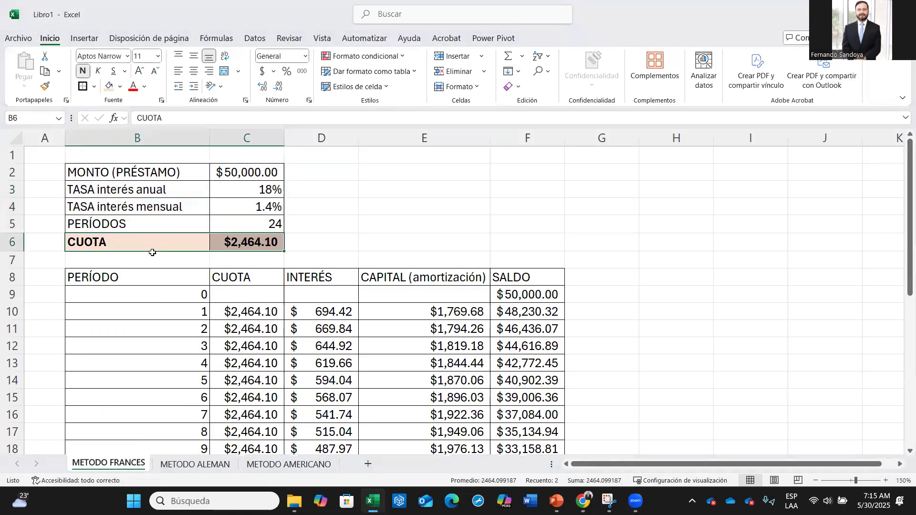
click(392, 178)
Step: Fill the installment cells C10:C33 of METODO FRANCES with the same light orange
drag(241, 310, 236, 411)
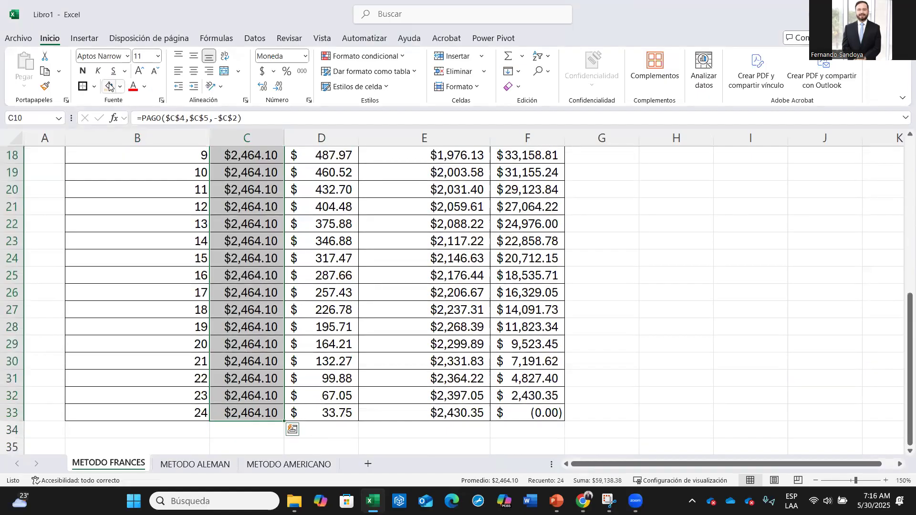
click(110, 86)
scroll(174, 240, up, 6)
click(387, 191)
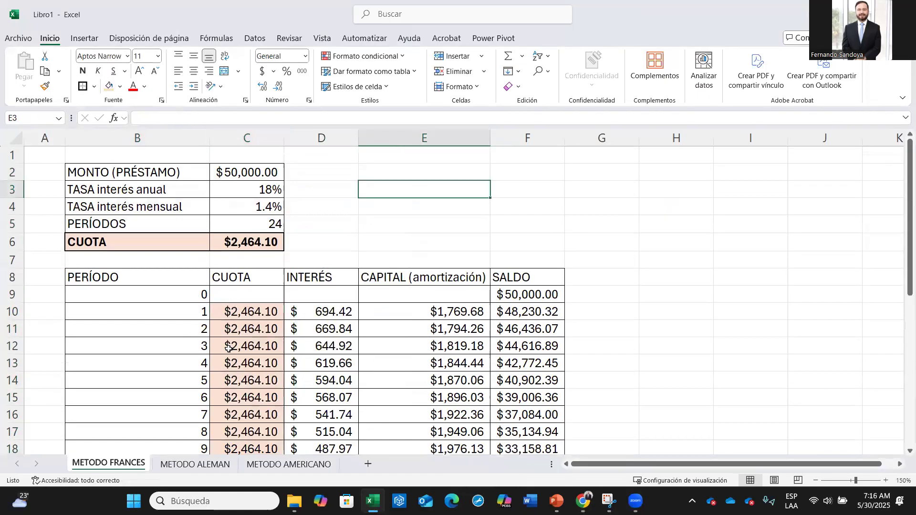
Step: Remove the CUOTA label and its cell borders from row 6 of METODO ALEMAN, copying the format of blank cell E6
click(191, 465)
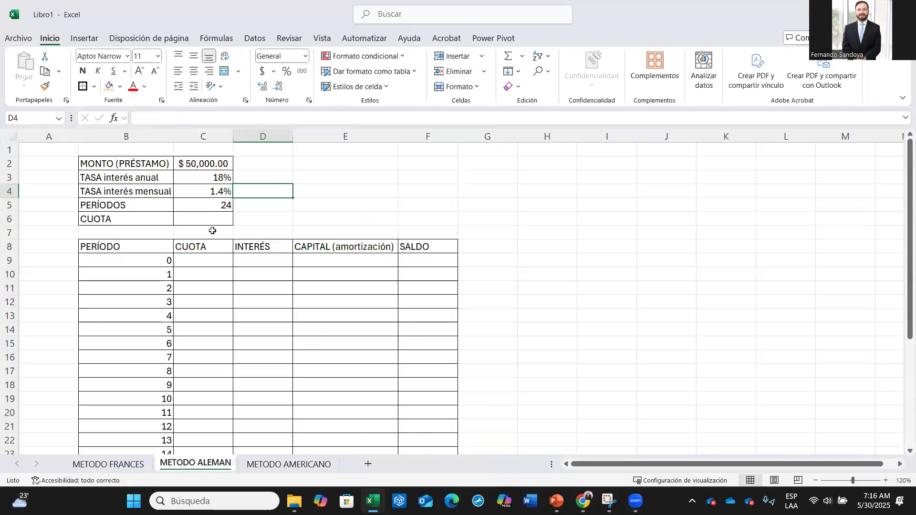
click(201, 219)
drag(172, 220, 103, 220)
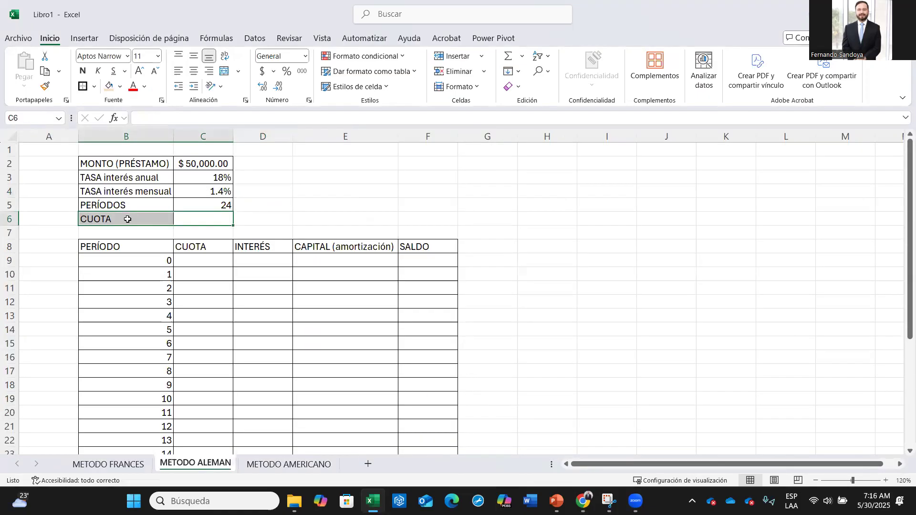
key(Delete)
click(342, 217)
click(45, 86)
click(177, 223)
drag(177, 223, 46, 222)
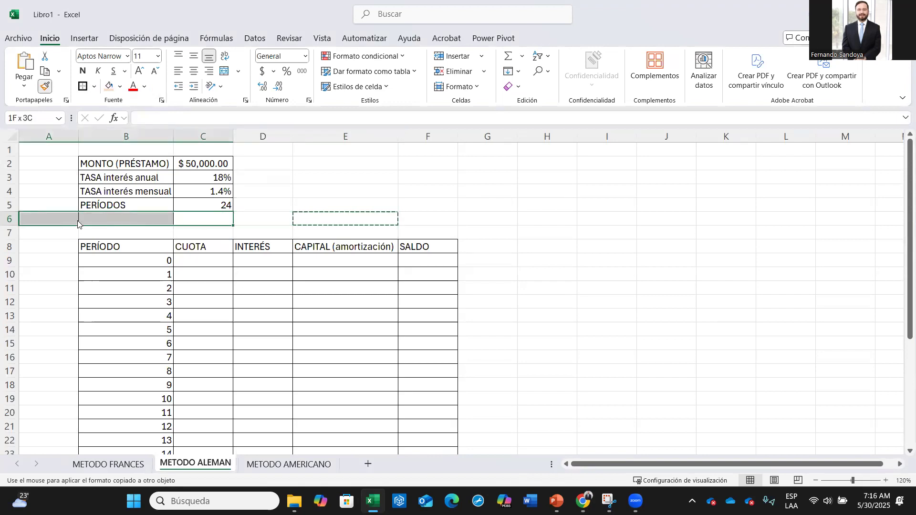
click(353, 181)
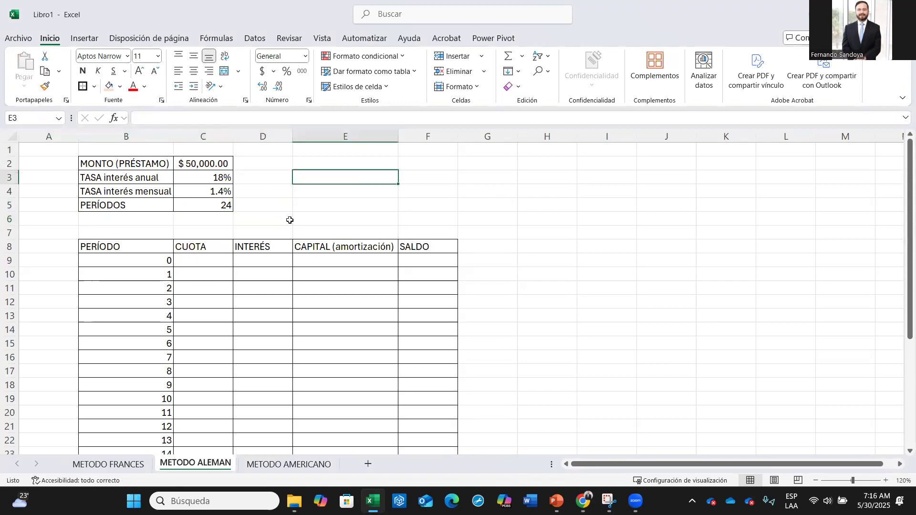
Step: Link the period 0 balance in F9 of METODO ALEMAN to the loan amount in C2
click(193, 265)
click(196, 286)
click(199, 301)
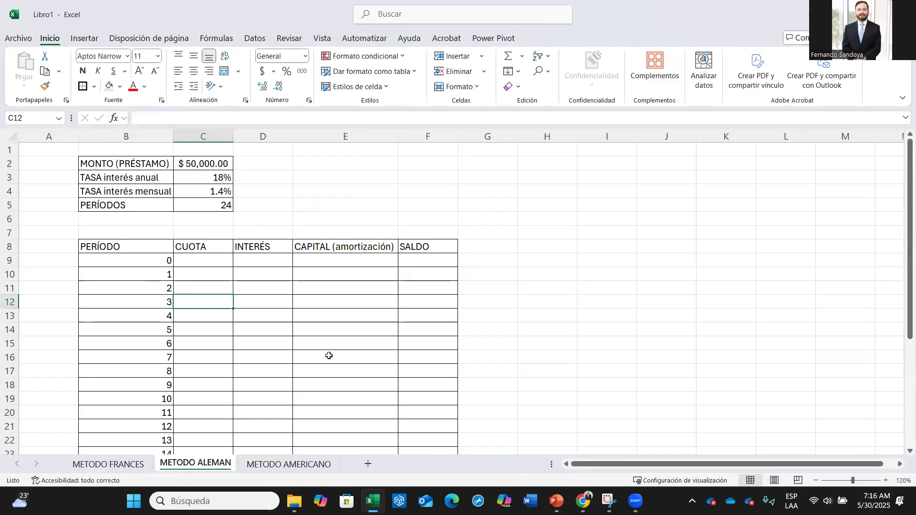
click(426, 263)
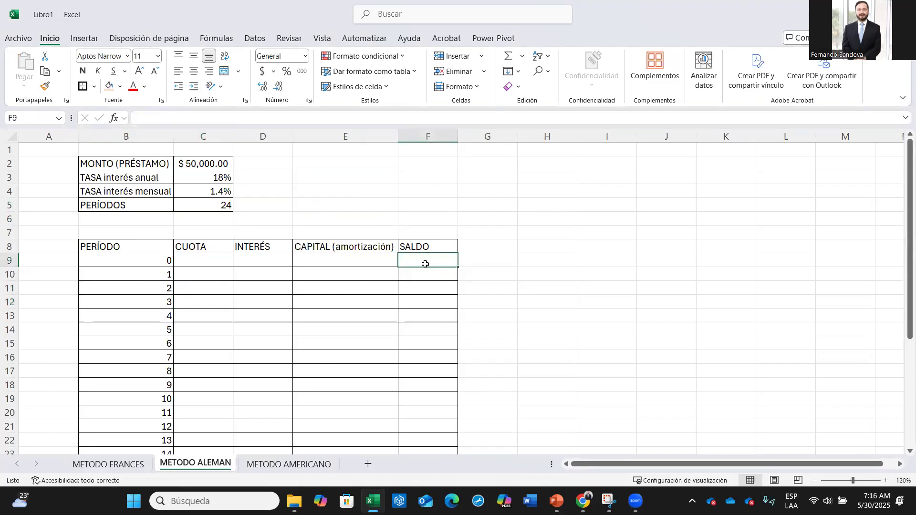
text(=)
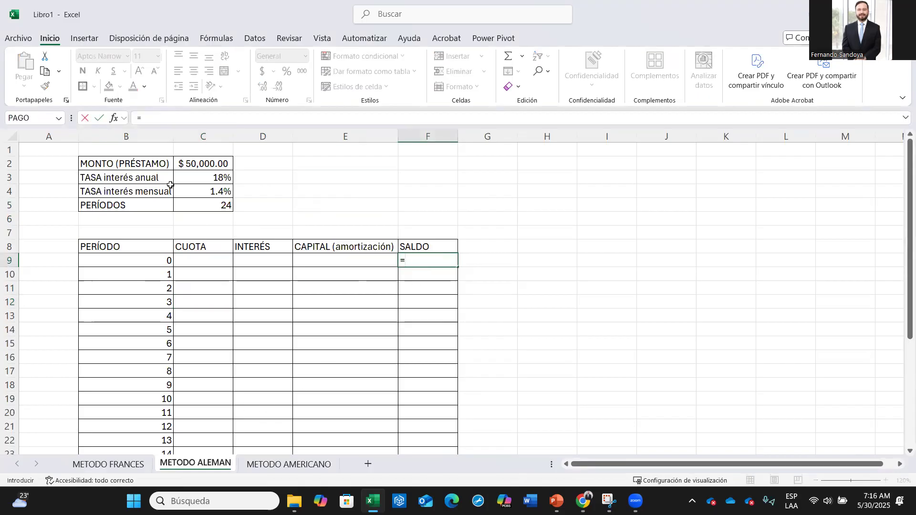
click(196, 164)
key(Return)
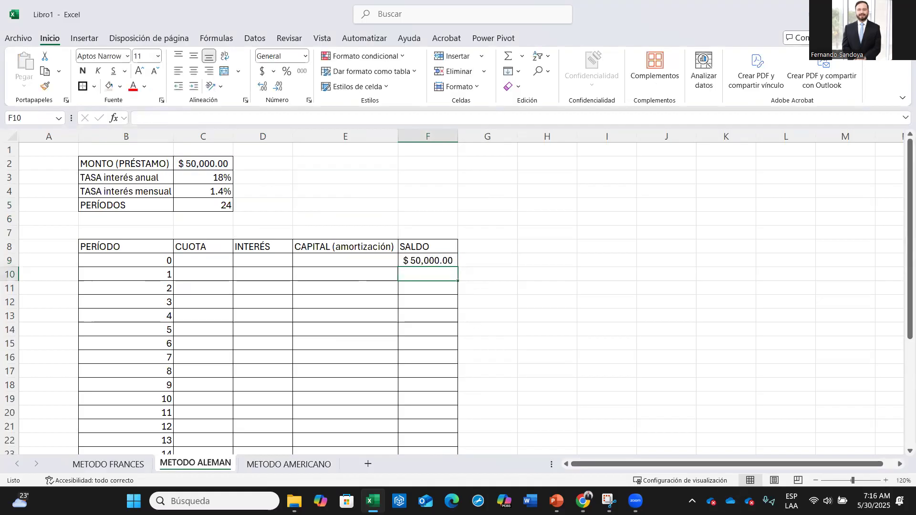
Step: Examine in METODO FRANCES how the capital column evolves by period and how it relates to interest and installment
click(888, 482)
click(888, 483)
scroll(678, 374, up, 2)
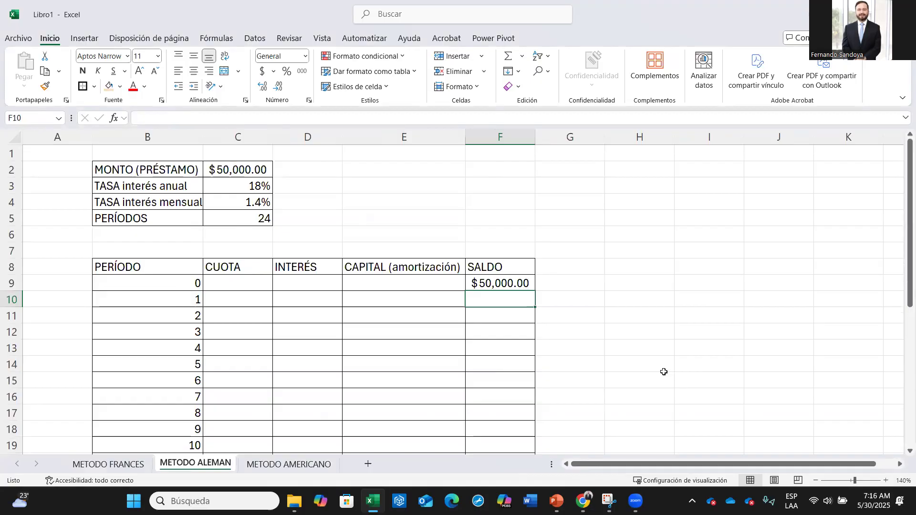
click(391, 287)
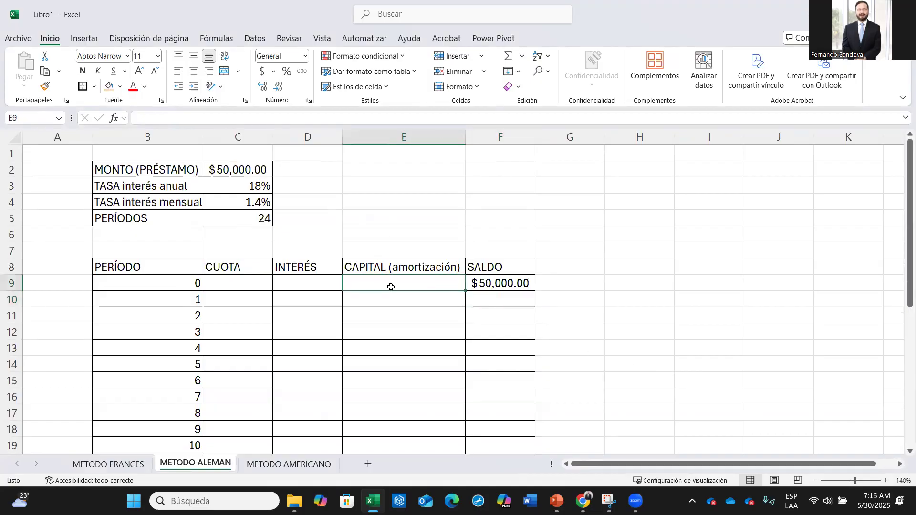
click(392, 303)
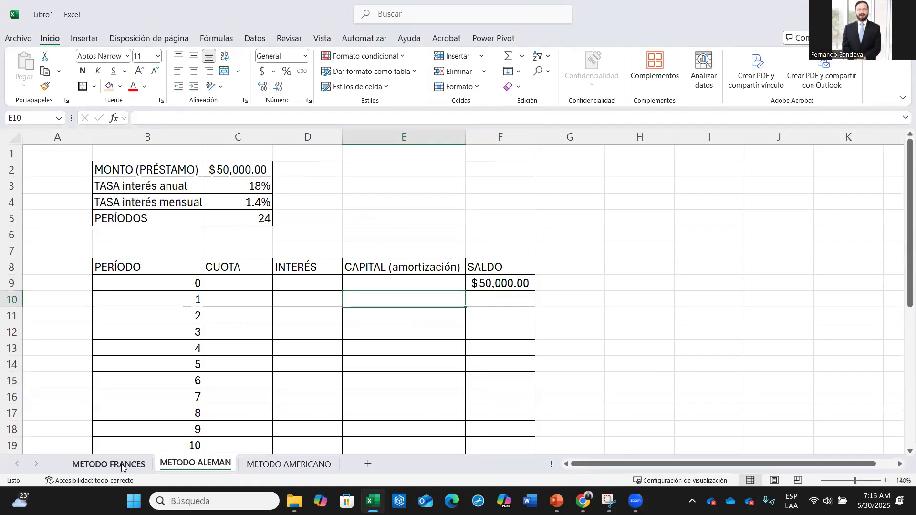
click(142, 462)
click(456, 322)
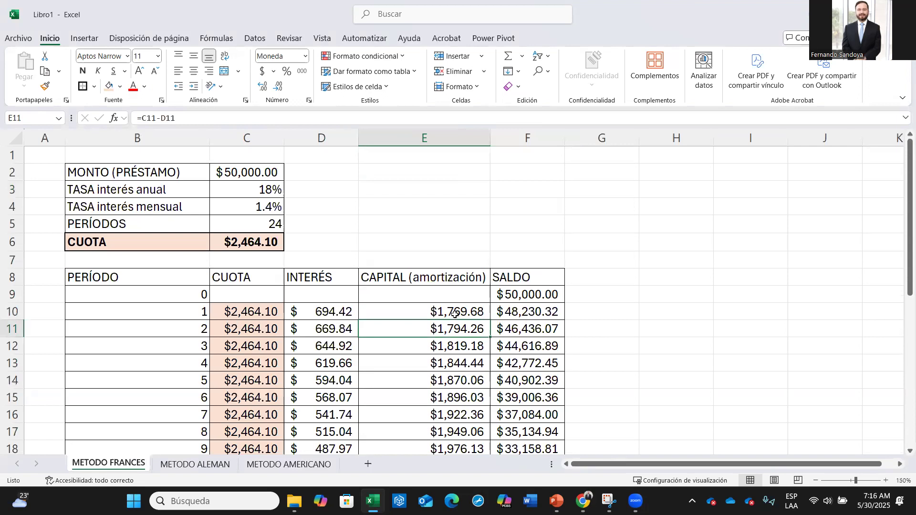
click(459, 312)
click(465, 340)
click(454, 362)
click(457, 384)
scroll(457, 387, down, 3)
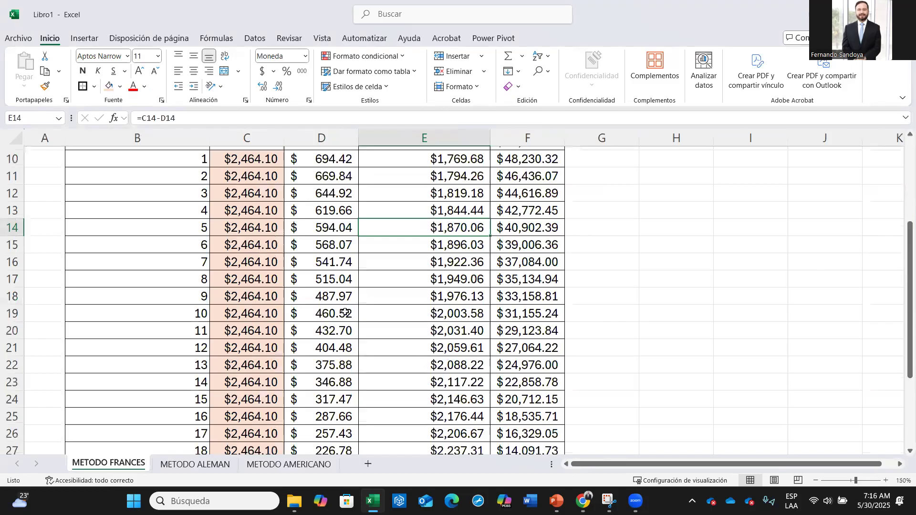
scroll(345, 313, up, 3)
click(346, 313)
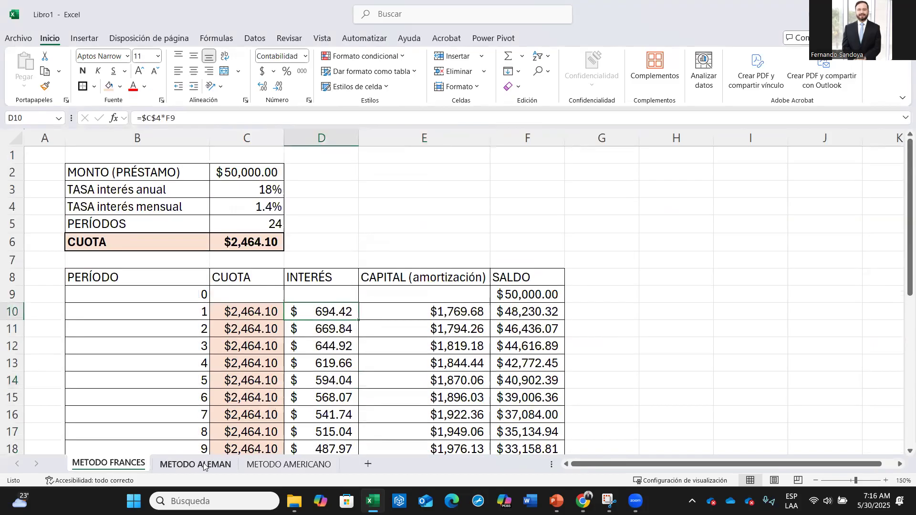
click(252, 352)
click(336, 347)
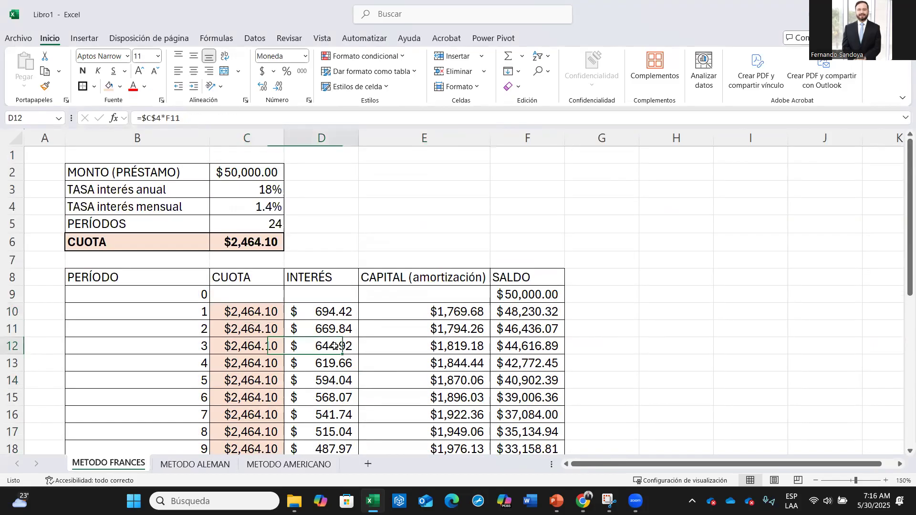
click(421, 351)
Step: Start the period 1 capital formula in E10 of METODO ALEMAN, dividing the loan amount C2 by the number of periods C5
click(193, 465)
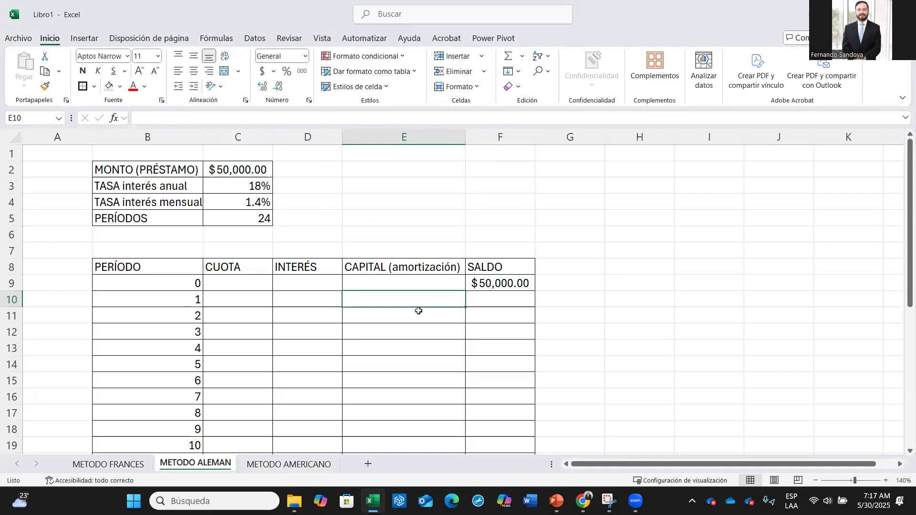
text(=)
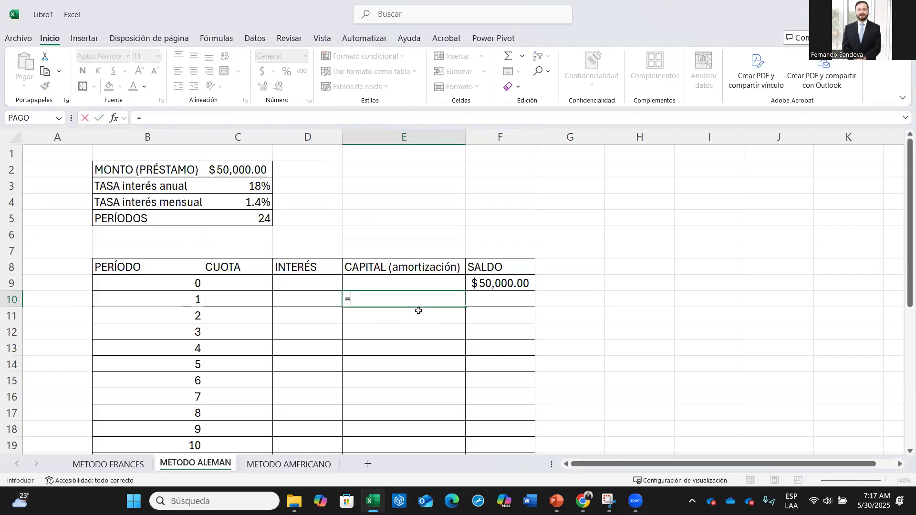
click(487, 283)
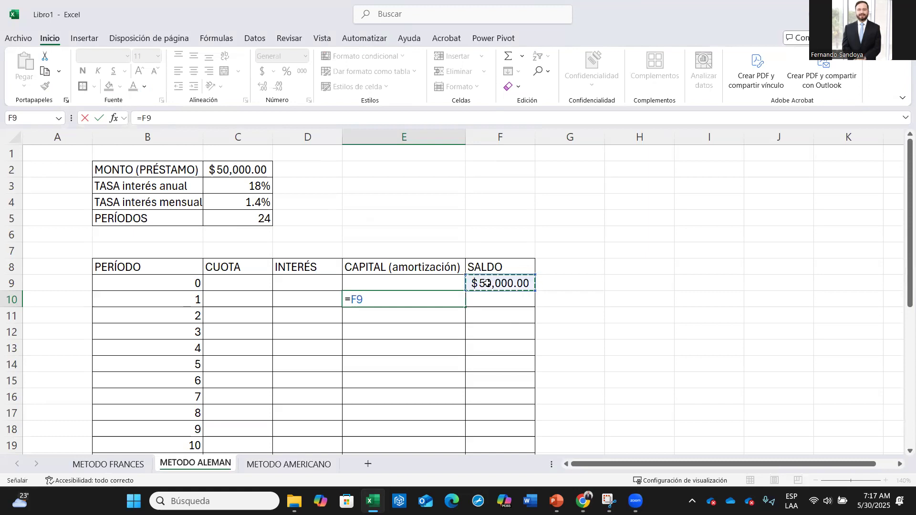
click(253, 167)
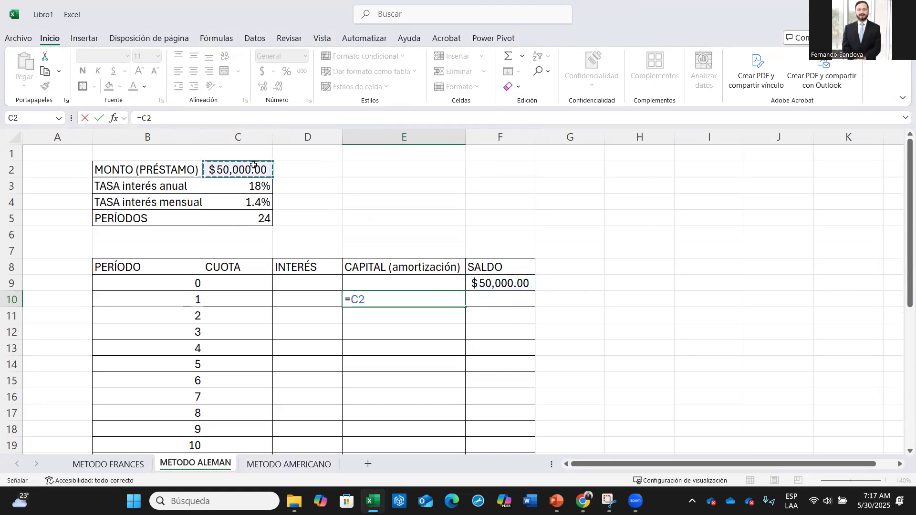
text(/)
click(255, 216)
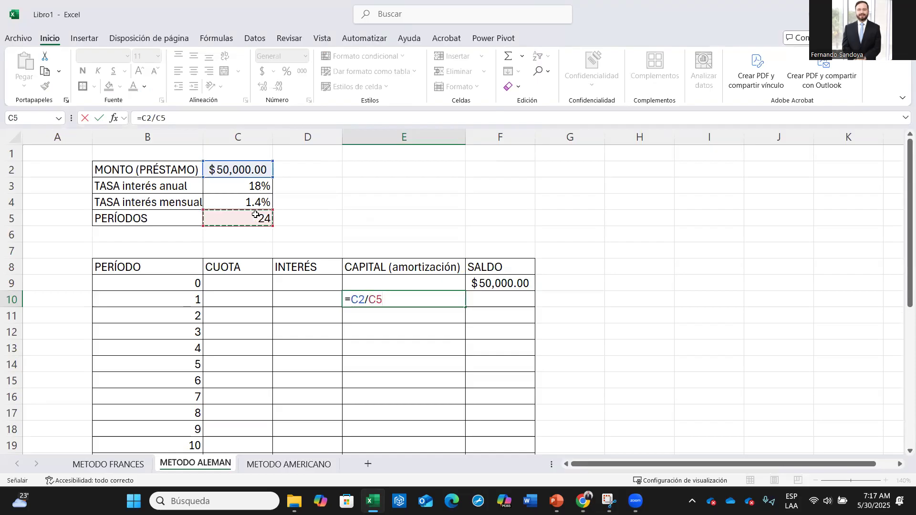
Step: Make both references in the E10 formula absolute, =$C$2/$C$5, and enter it
click(353, 299)
text($)
click(366, 299)
text($)
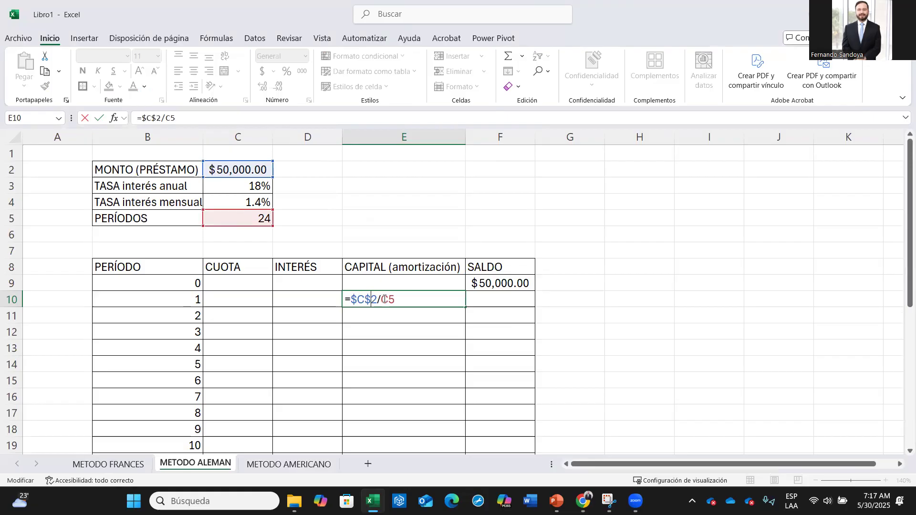
click(382, 299)
text($)
click(394, 299)
text($C$)
key(Return)
click(419, 300)
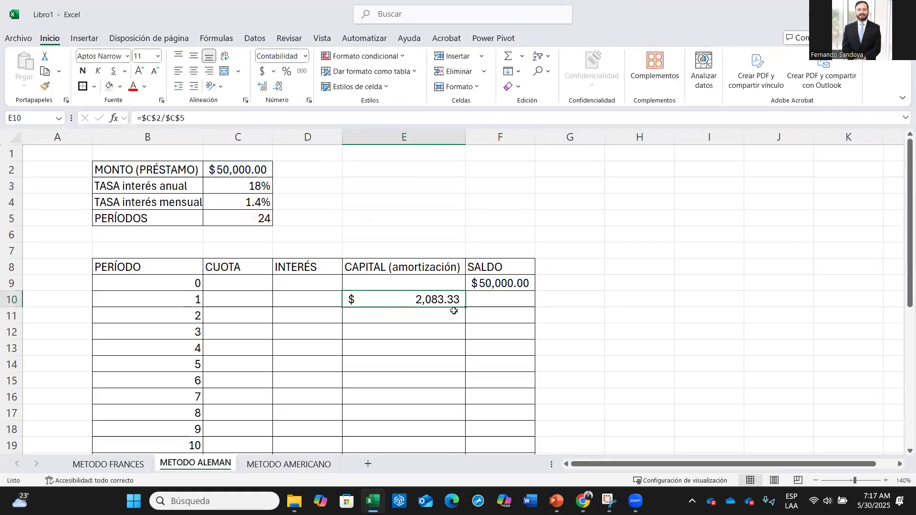
Step: Fill the capital formula from E10 down through all 24 periods of METODO ALEMAN
double_click(465, 308)
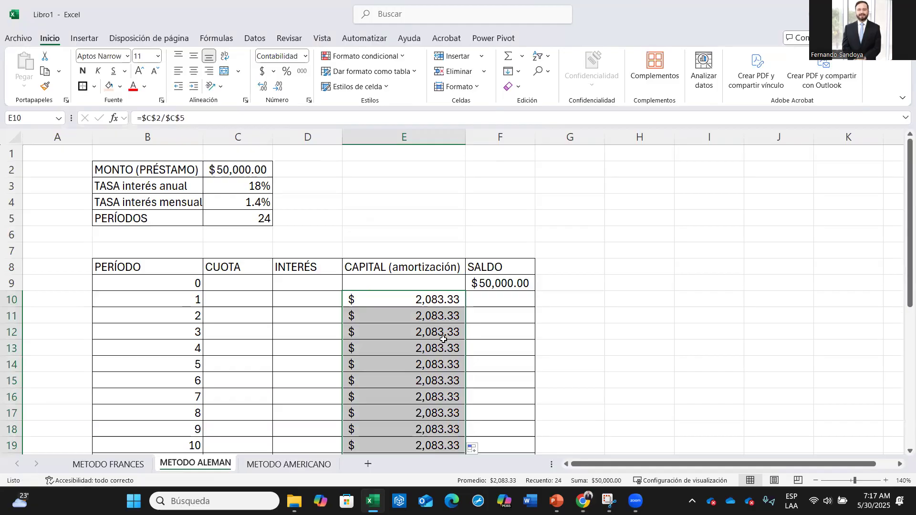
scroll(443, 343, down, 2)
scroll(444, 343, down, 5)
scroll(444, 343, up, 4)
scroll(444, 343, up, 2)
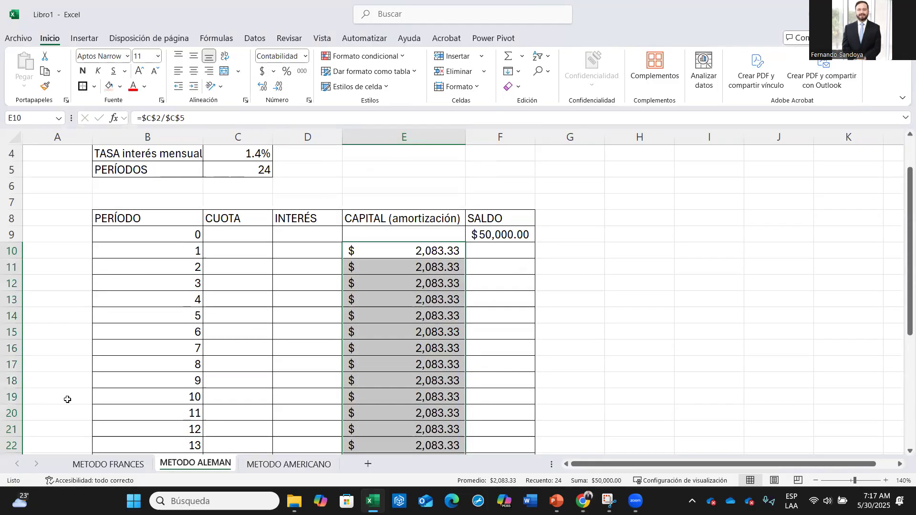
Step: Compare the capital column of METODO FRANCES with METODO ALEMAN and review which cells the E10 formula references
click(115, 463)
drag(464, 313, 450, 426)
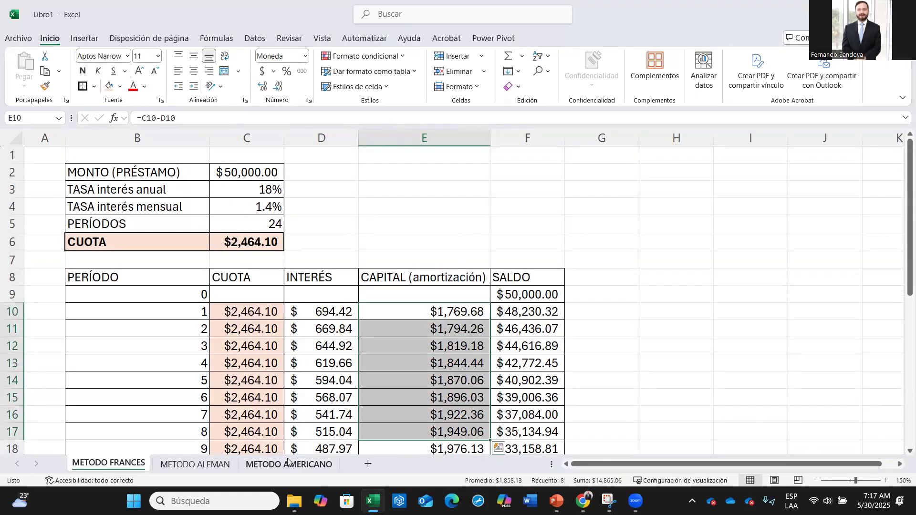
click(199, 465)
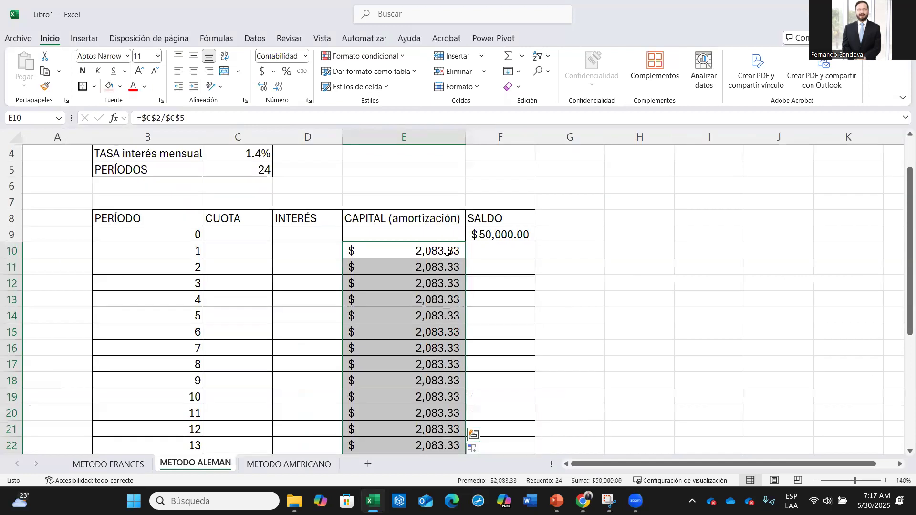
click(443, 254)
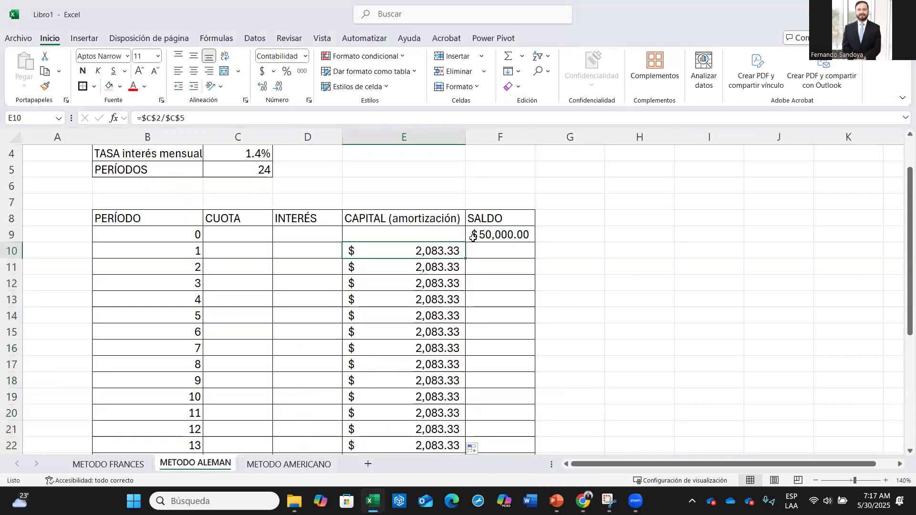
scroll(360, 242, up, 1)
click(252, 170)
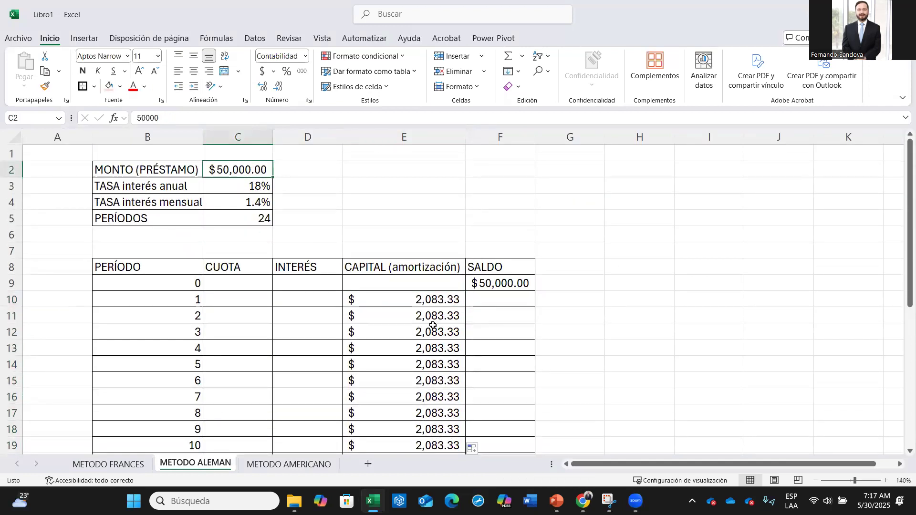
click(444, 299)
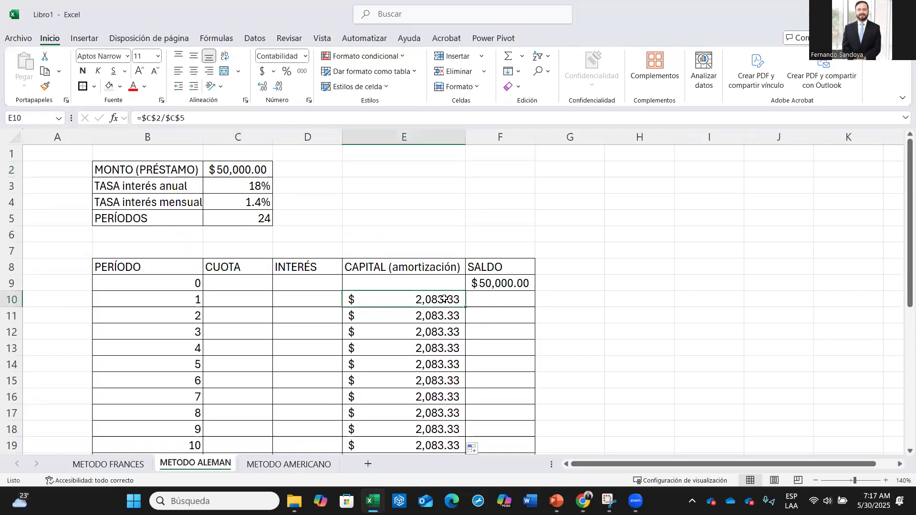
double_click(445, 299)
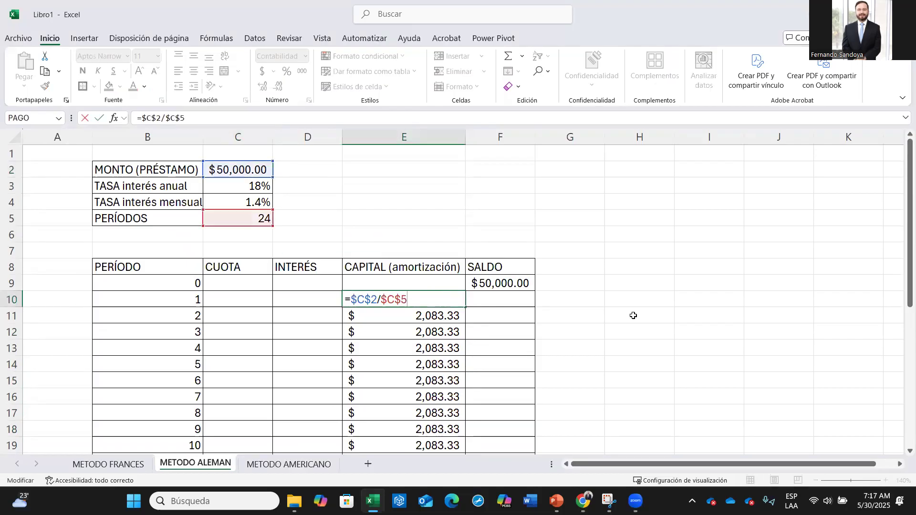
key(Escape)
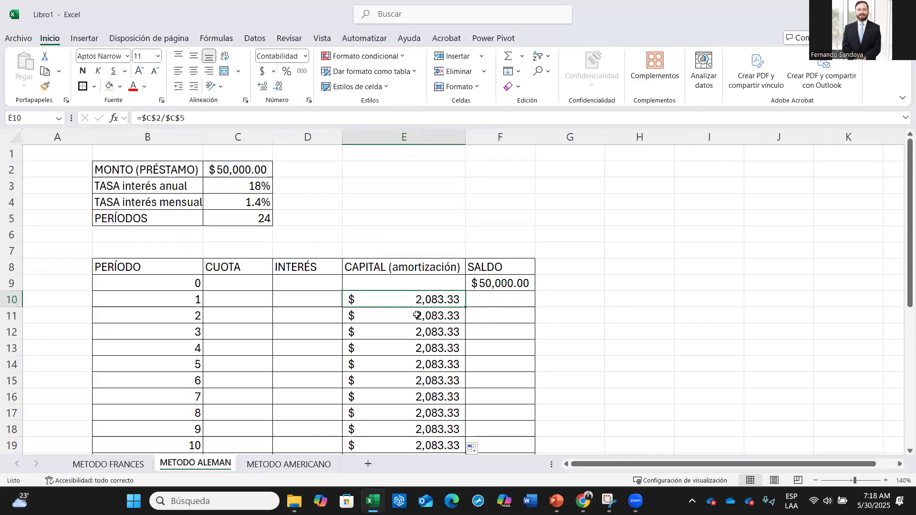
Step: Start the period 1 interest formula in D10 of METODO ALEMAN, multiplying the previous balance F9 by the monthly rate C4
click(253, 300)
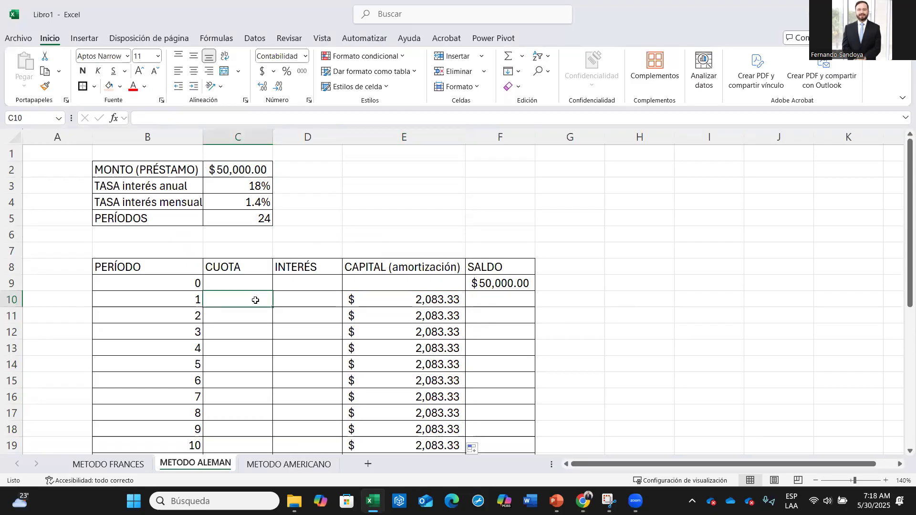
click(316, 300)
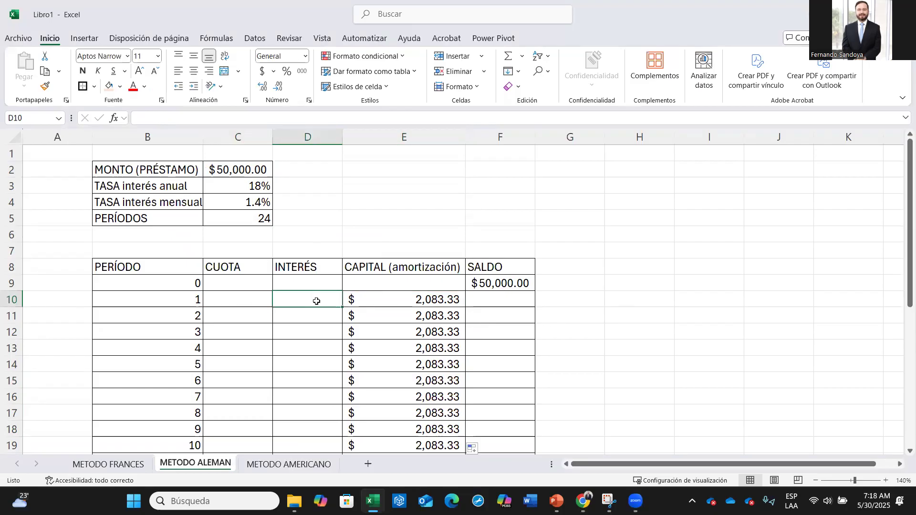
click(493, 283)
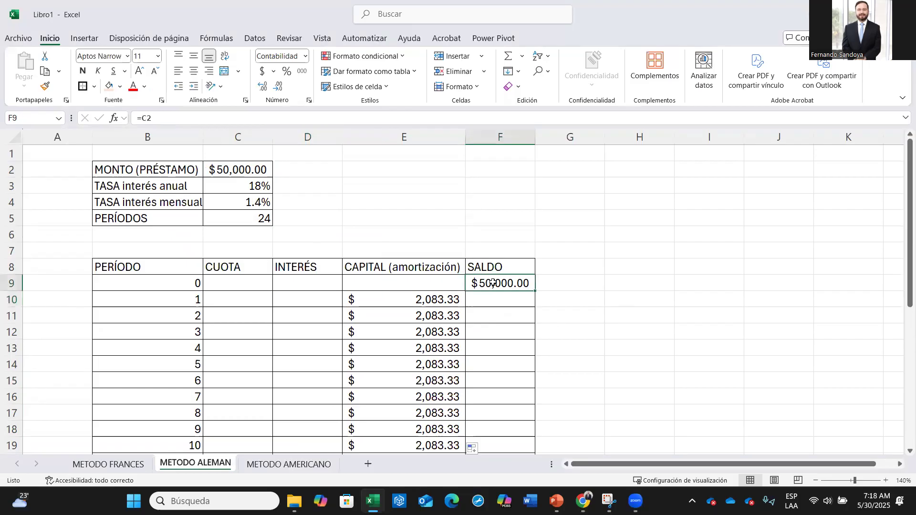
click(319, 296)
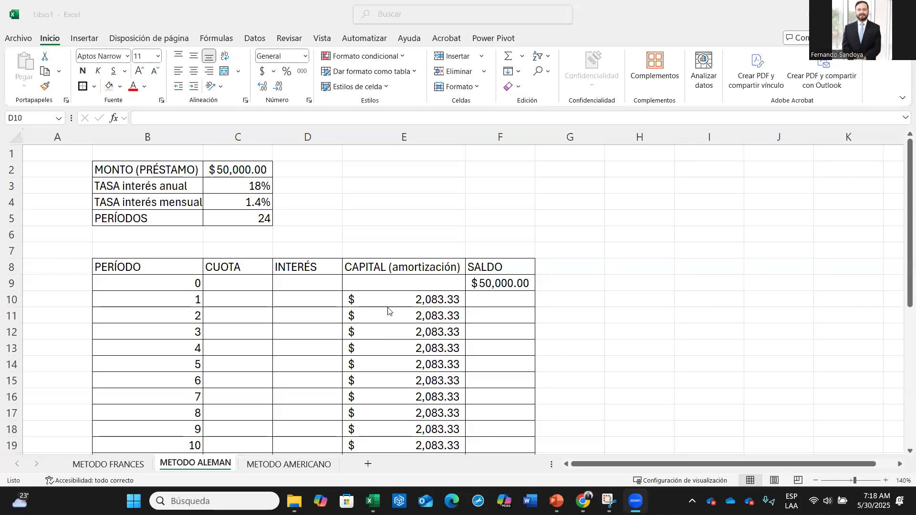
click(322, 299)
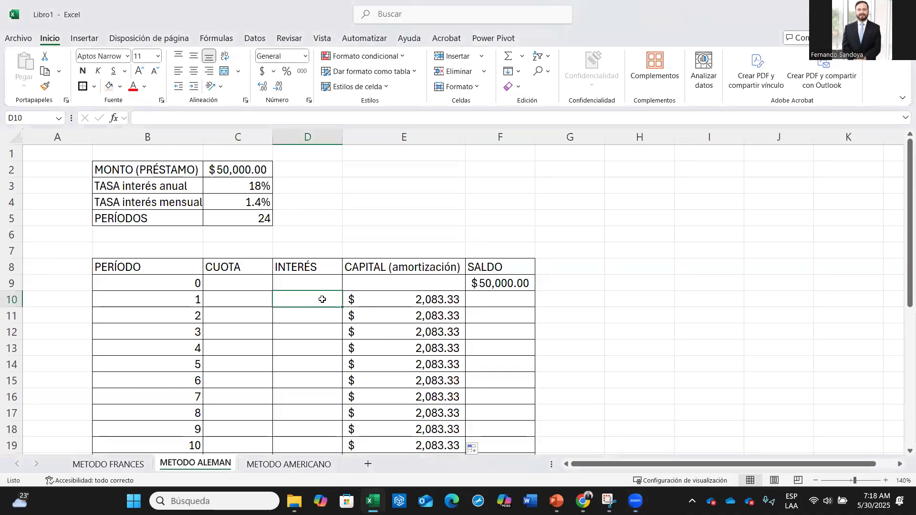
text(=)
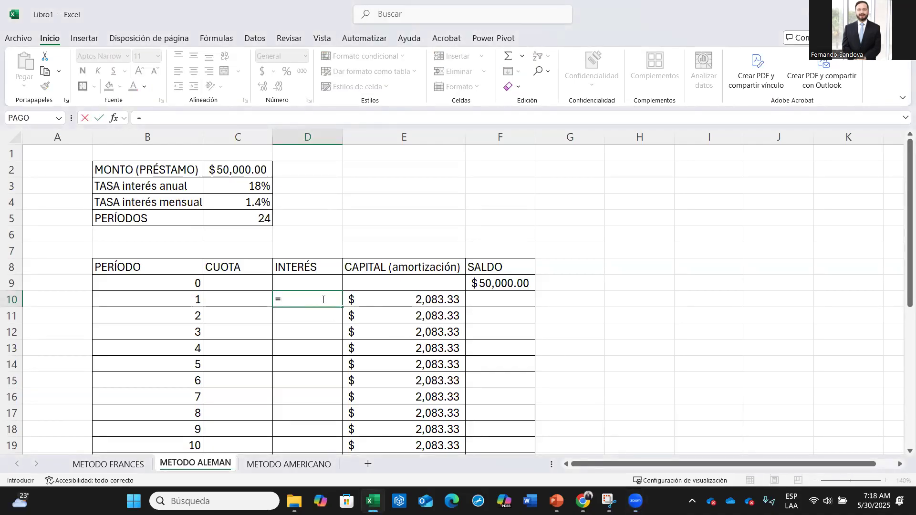
click(484, 284)
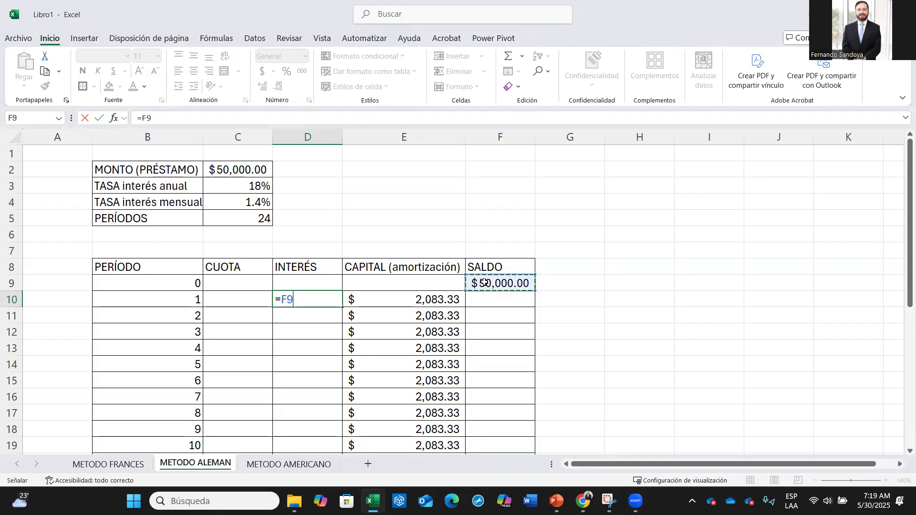
text(*)
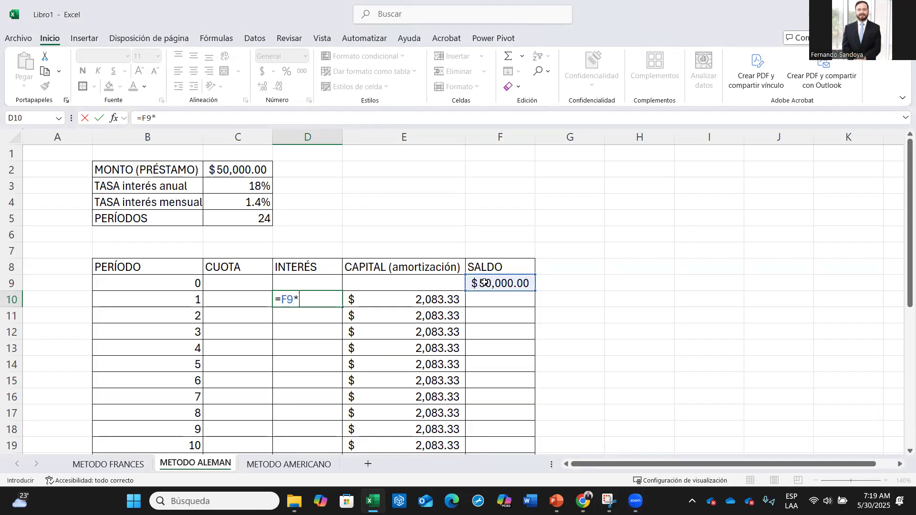
click(237, 202)
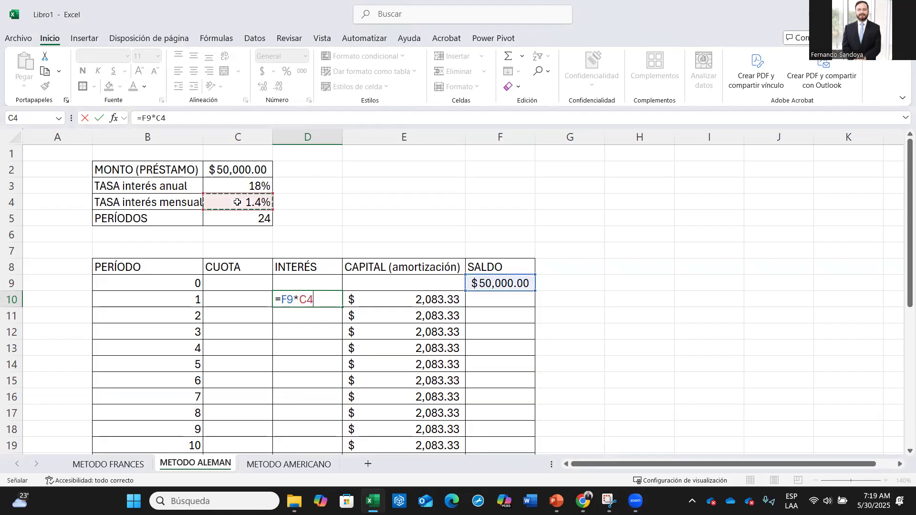
Step: Make the monthly rate reference in the D10 formula absolute, =F9*$C$4, and enter it
click(300, 299)
text($)
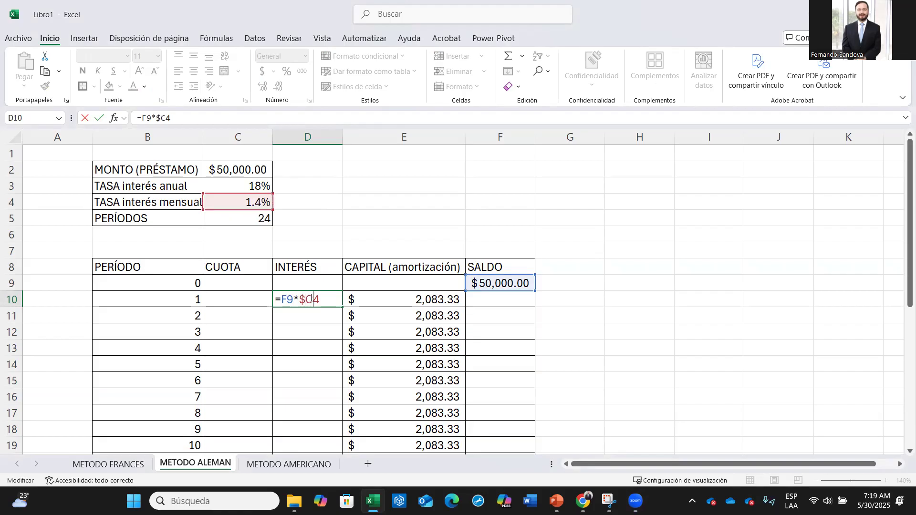
key(Right)
text($)
key(Return)
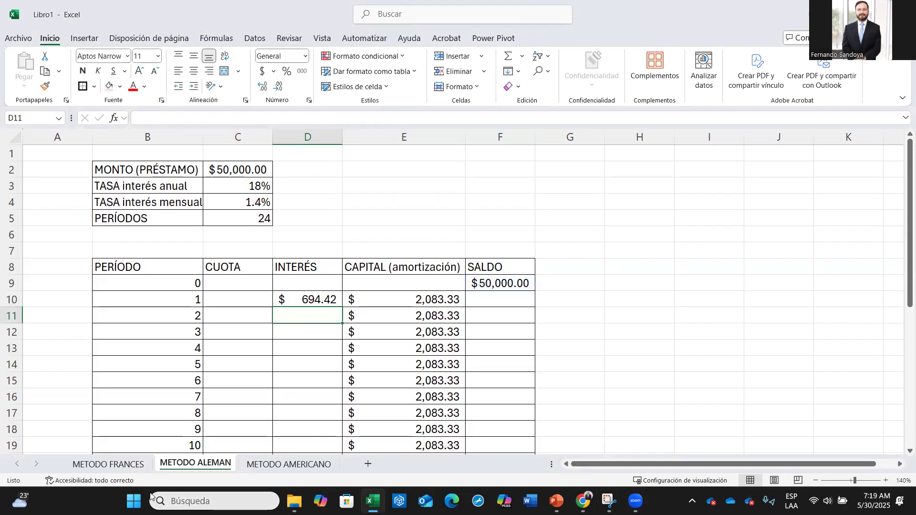
Step: Compare the period 1 interest and its starting balance in METODO FRANCES with those in METODO ALEMAN
click(109, 464)
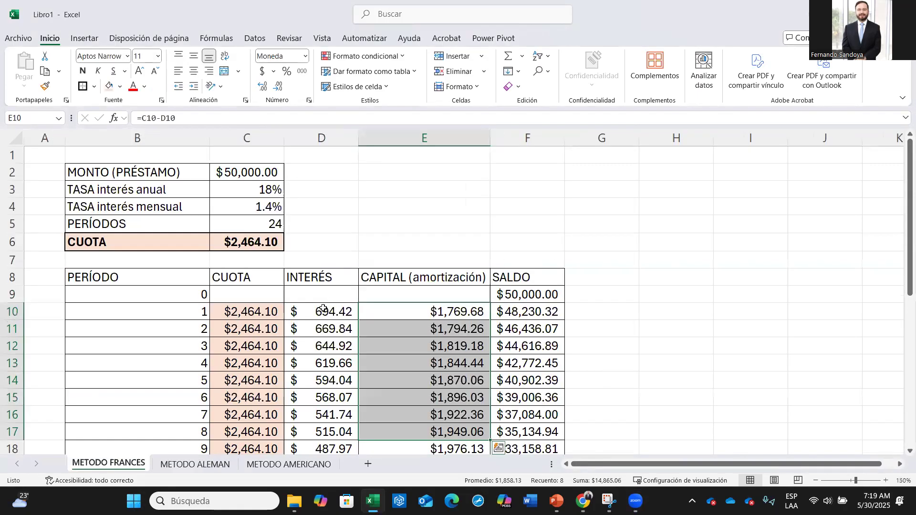
click(324, 309)
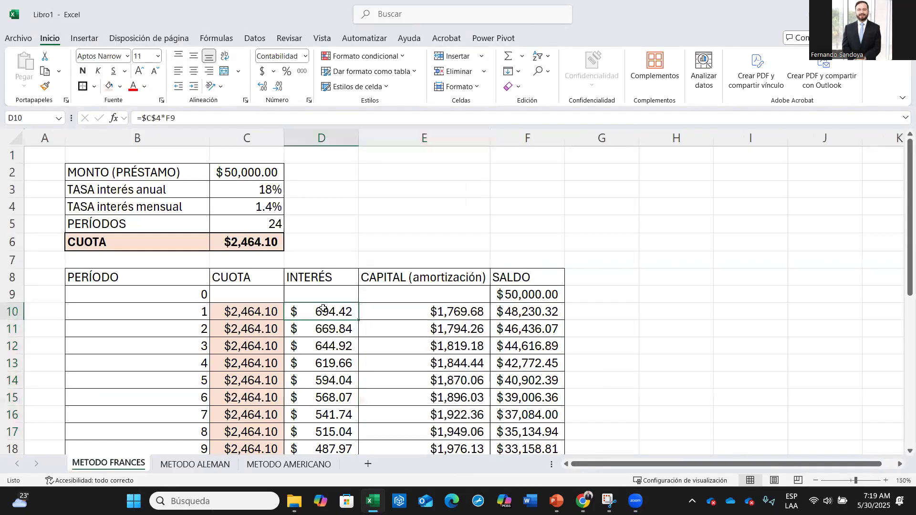
click(511, 297)
click(204, 465)
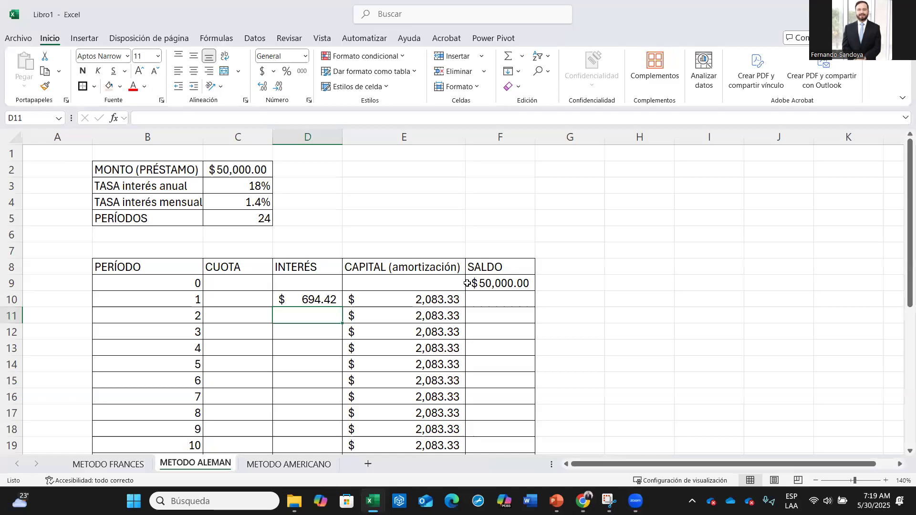
click(472, 283)
click(311, 301)
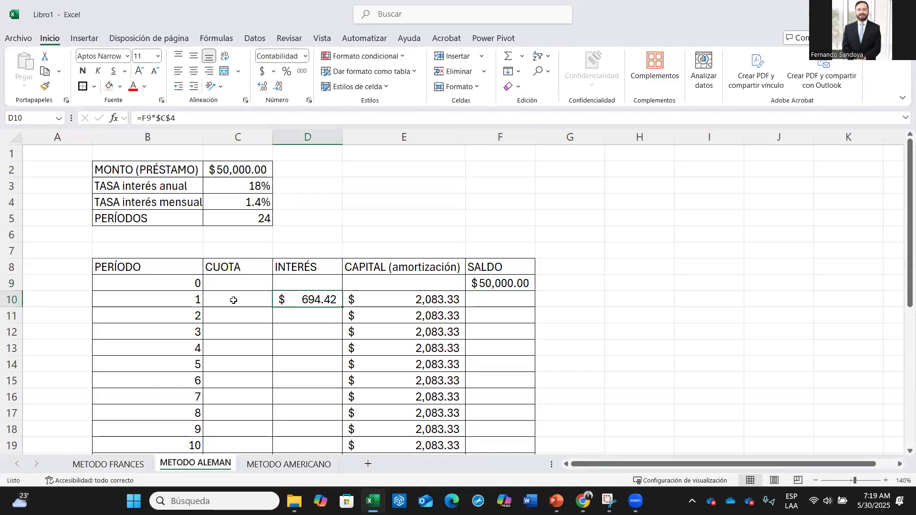
Step: Calculate the period 1 installment in C10 of METODO ALEMAN as interest plus capital, =D10+E10
click(400, 299)
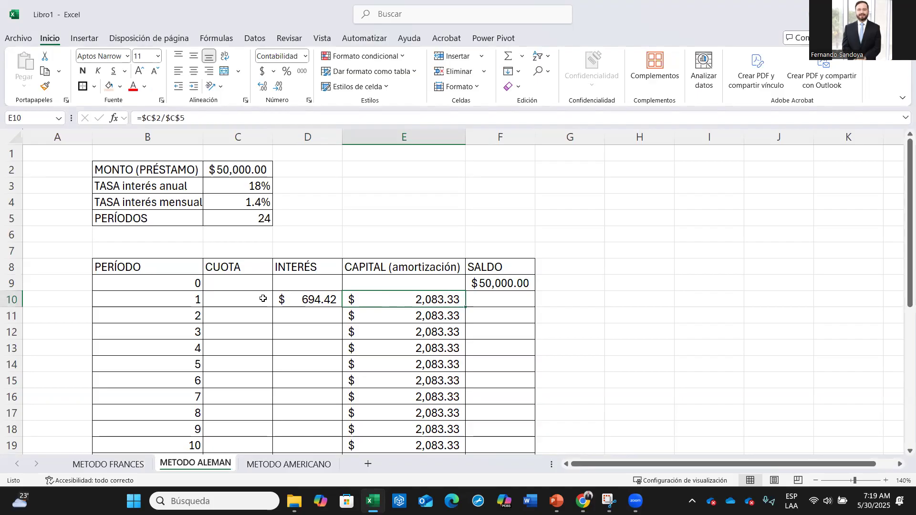
click(243, 299)
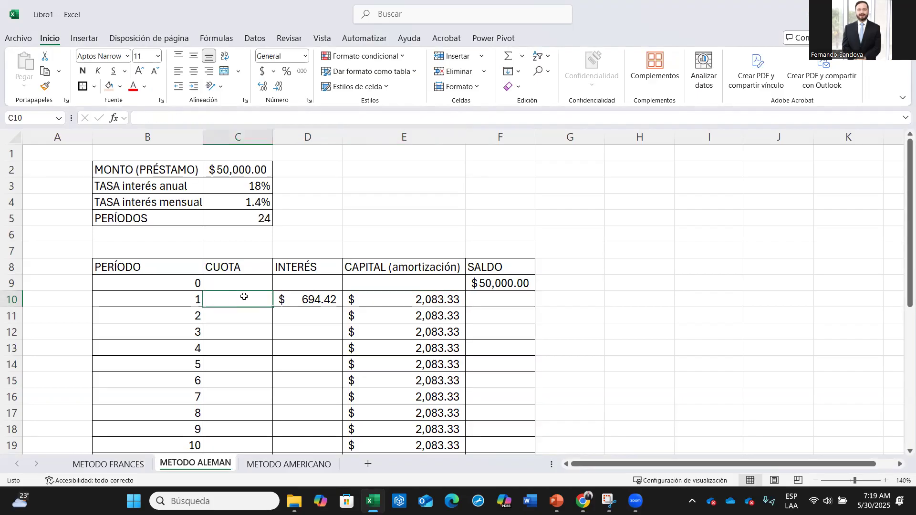
text(=)
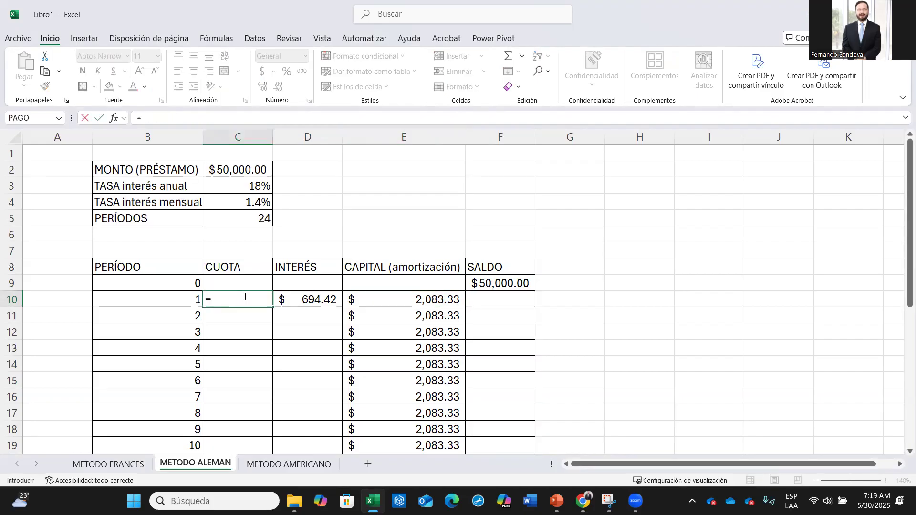
click(328, 299)
text(+)
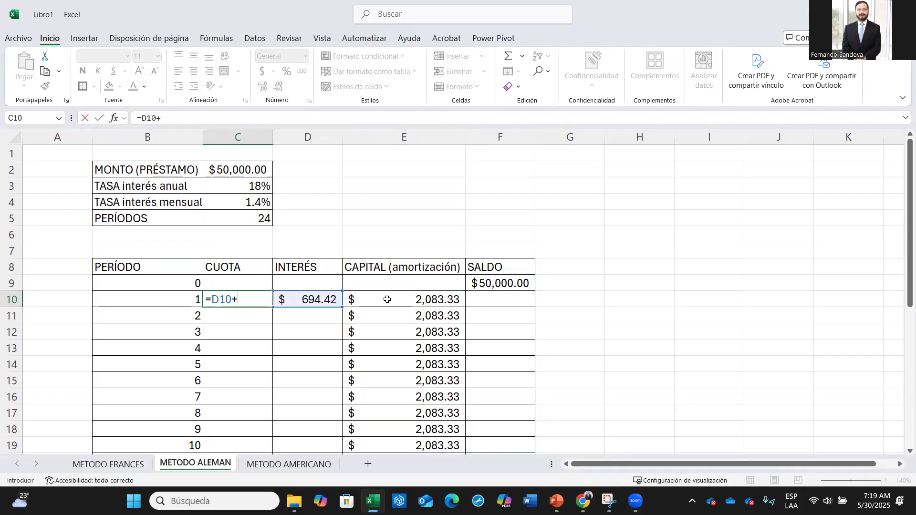
click(387, 300)
key(Return)
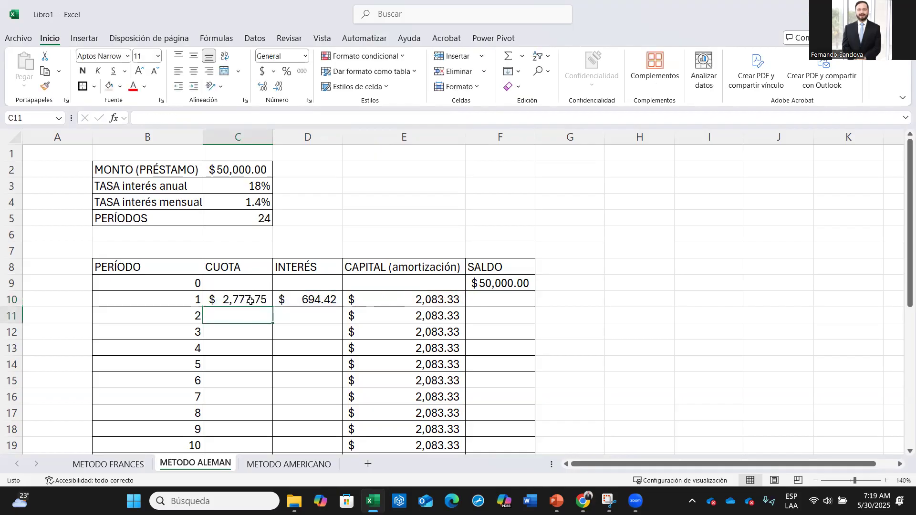
Step: Compare the period 1 installment in METODO ALEMAN with the installment column in METODO FRANCES, and return to balance cell F10
click(249, 301)
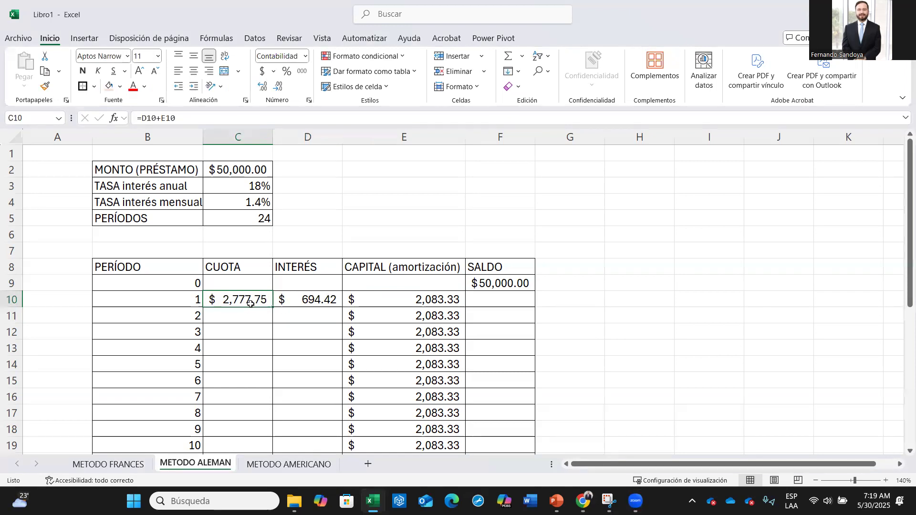
click(114, 464)
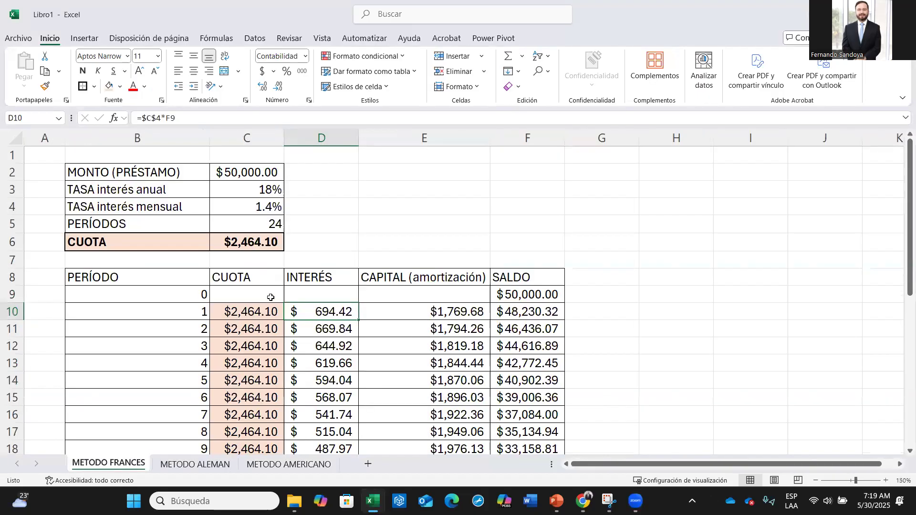
click(260, 305)
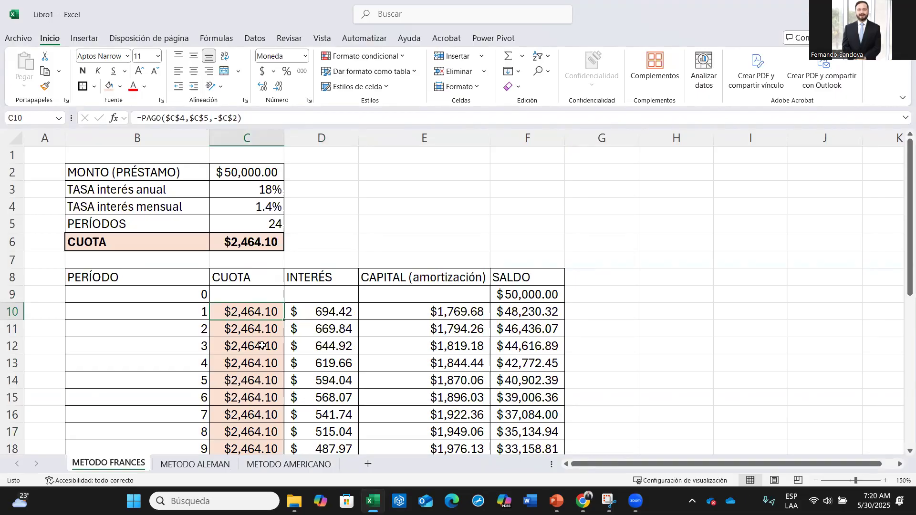
scroll(255, 347, down, 4)
scroll(255, 346, up, 4)
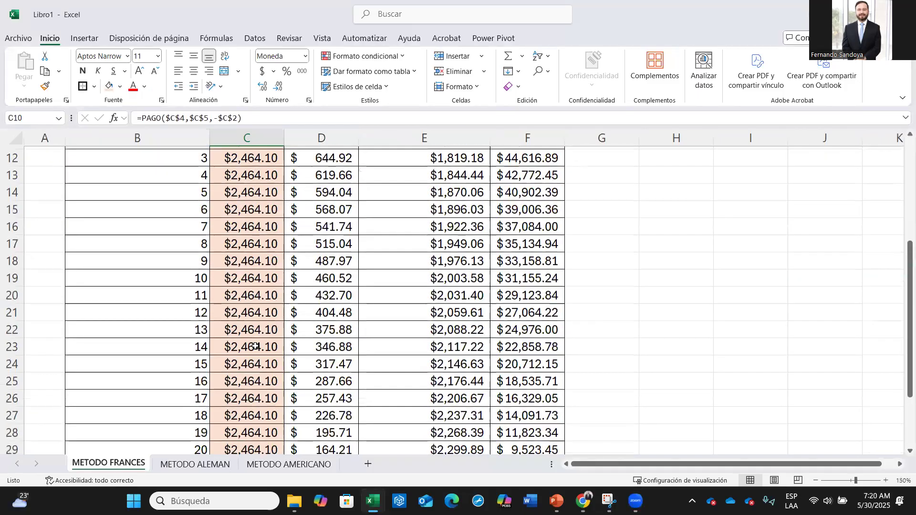
click(170, 465)
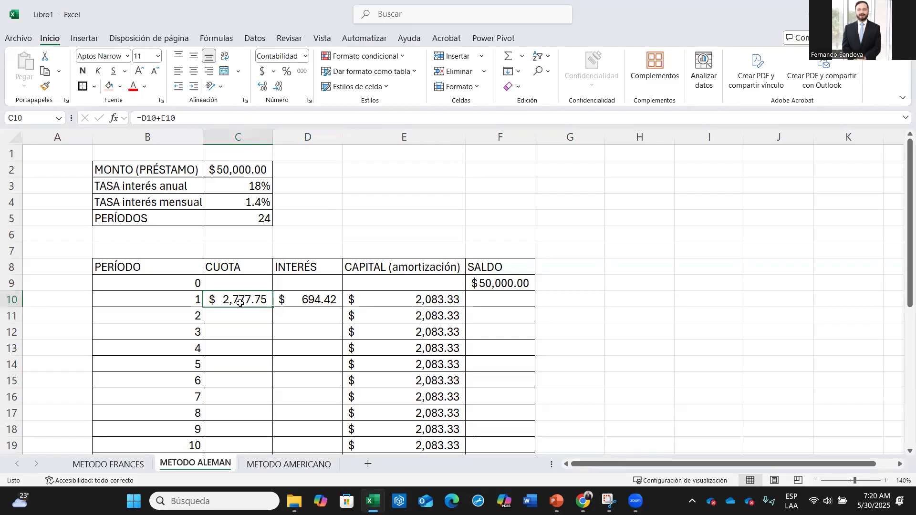
click(497, 302)
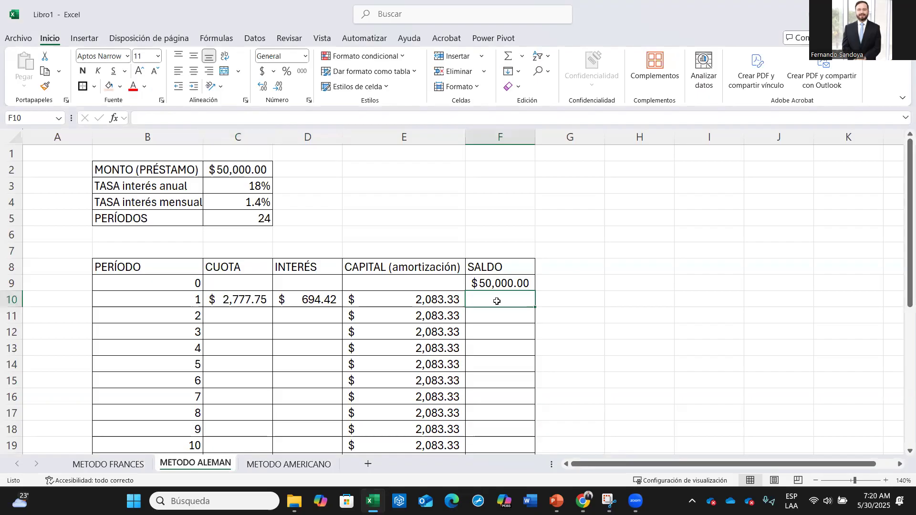
Step: Calculate the period 1 balance in F10 of METODO ALEMAN as previous balance minus capital, =F9-E10
text(=)
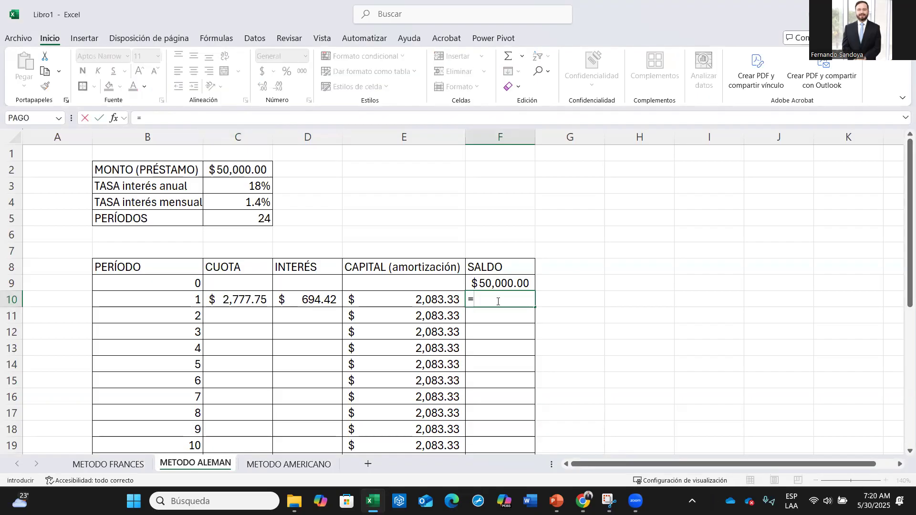
click(496, 285)
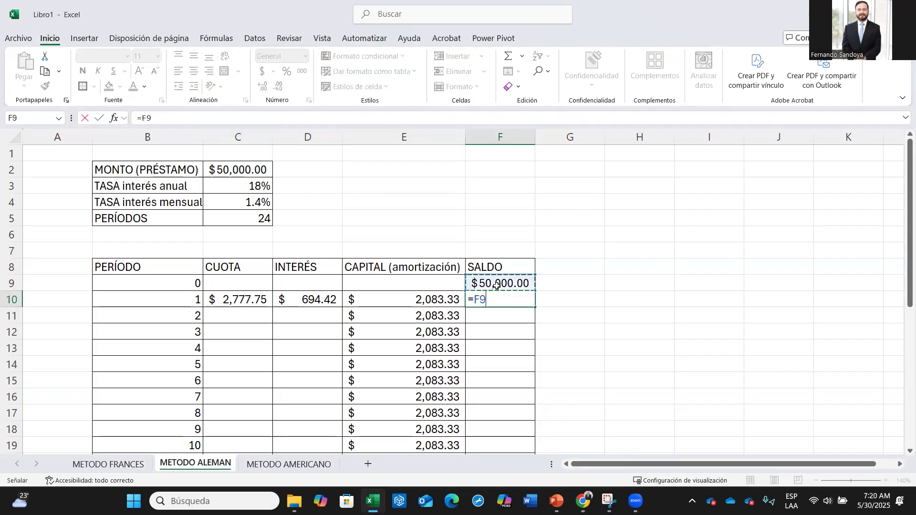
text(-)
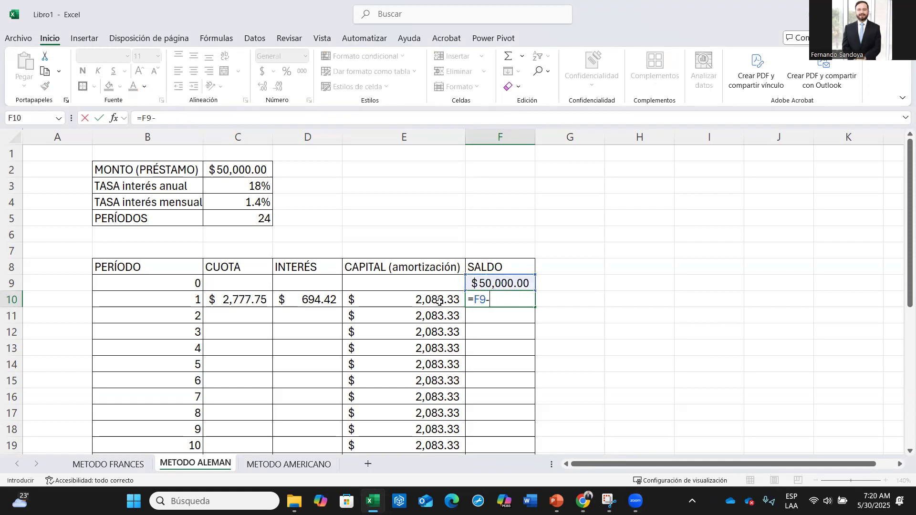
click(440, 299)
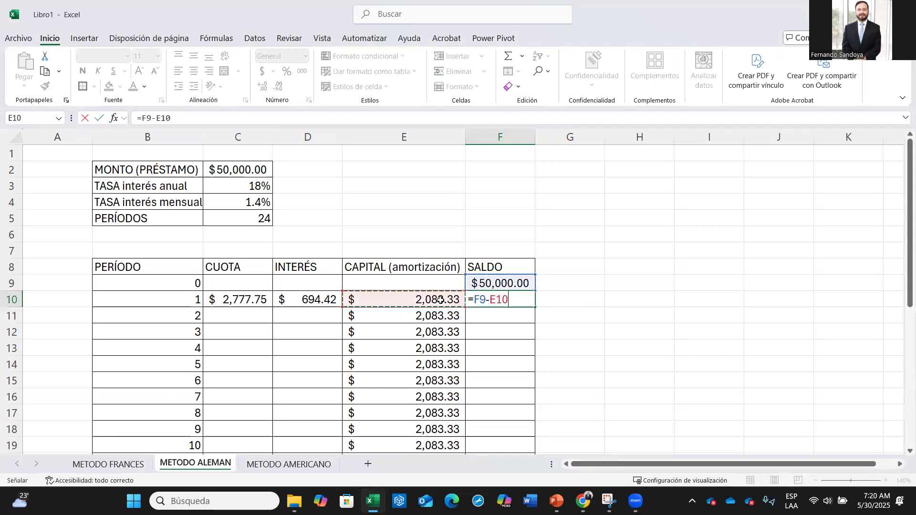
key(Return)
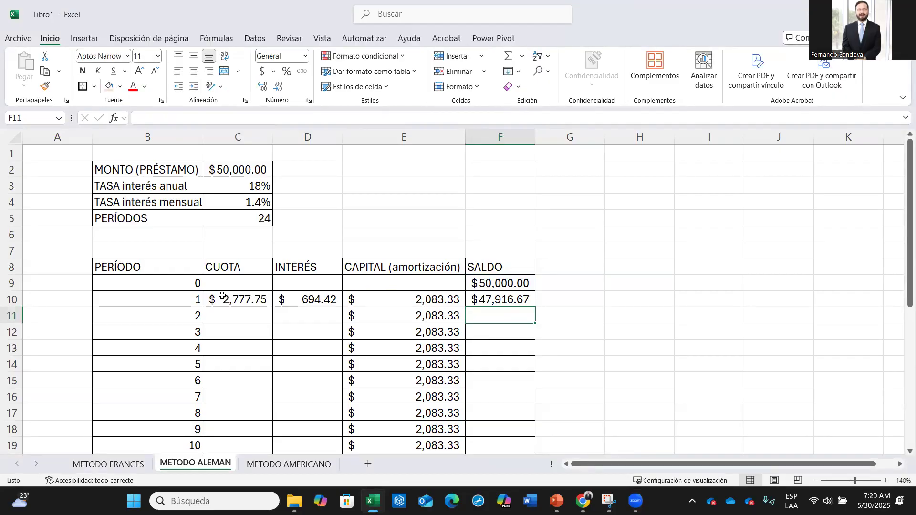
Step: Fill the period 1 formulas in C10:F10 down through period 24 in row 33 and check the final balance in F33
drag(221, 299, 537, 310)
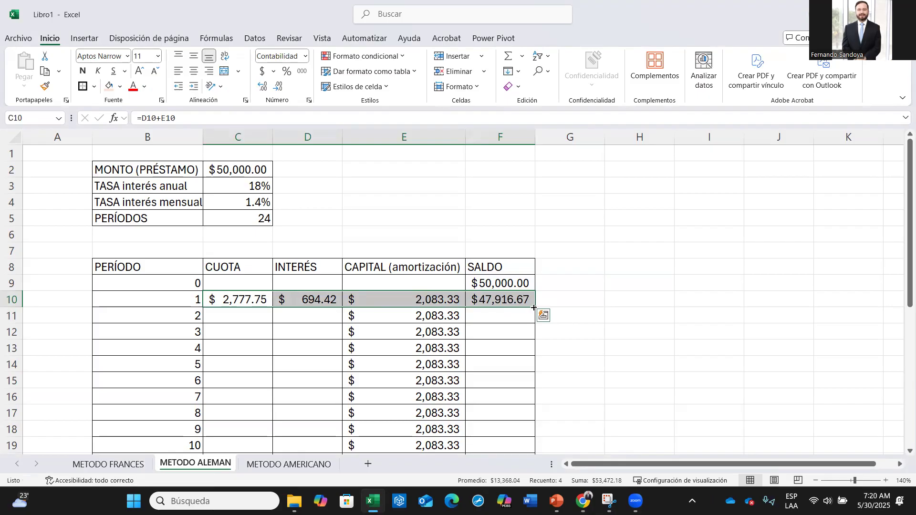
drag(535, 307, 522, 434)
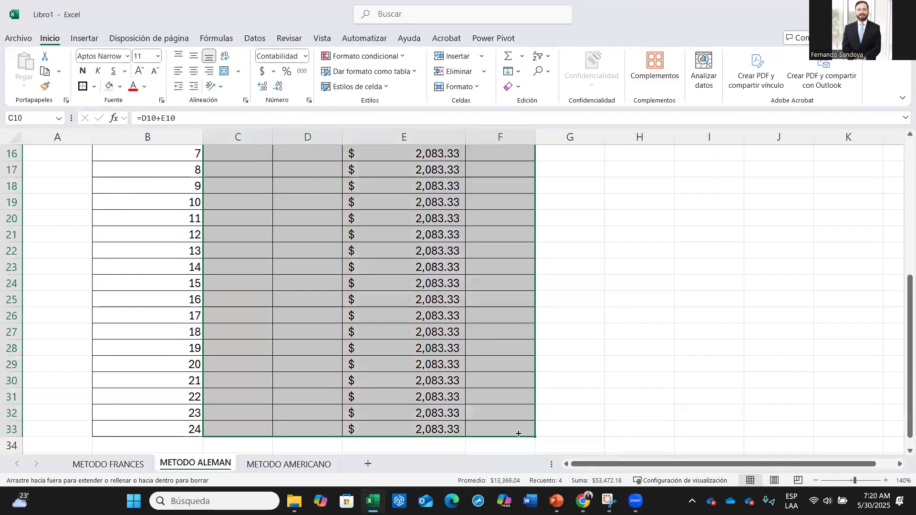
click(515, 430)
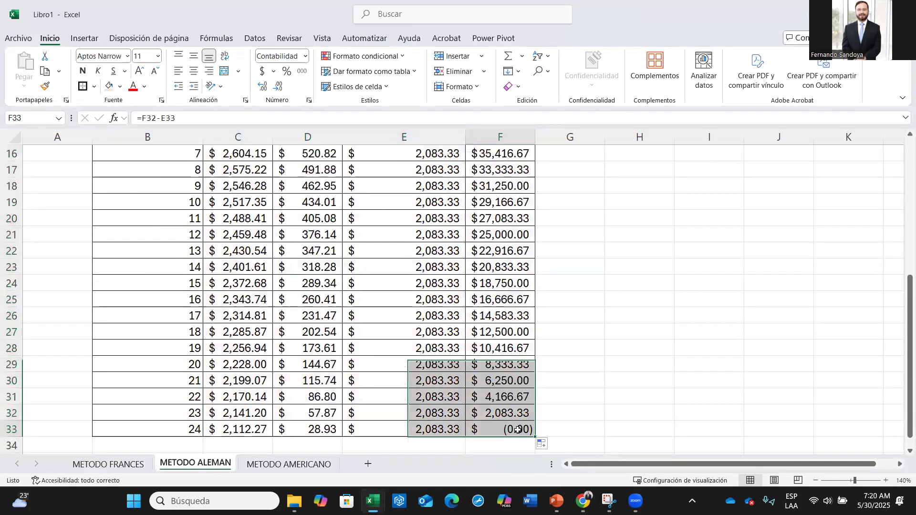
scroll(475, 386, up, 5)
scroll(419, 327, down, 1)
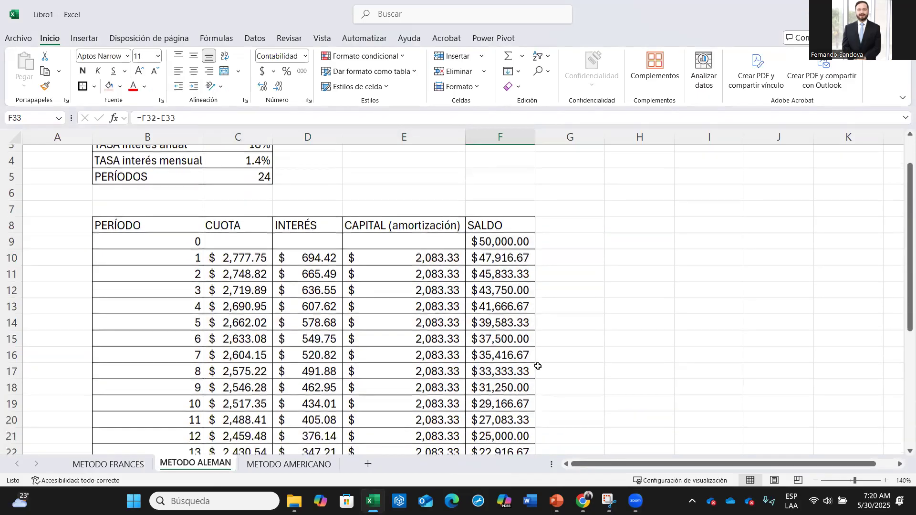
Step: Compare the first installments in METODO ALEMAN with the period 1 installment in METODO FRANCES
click(256, 254)
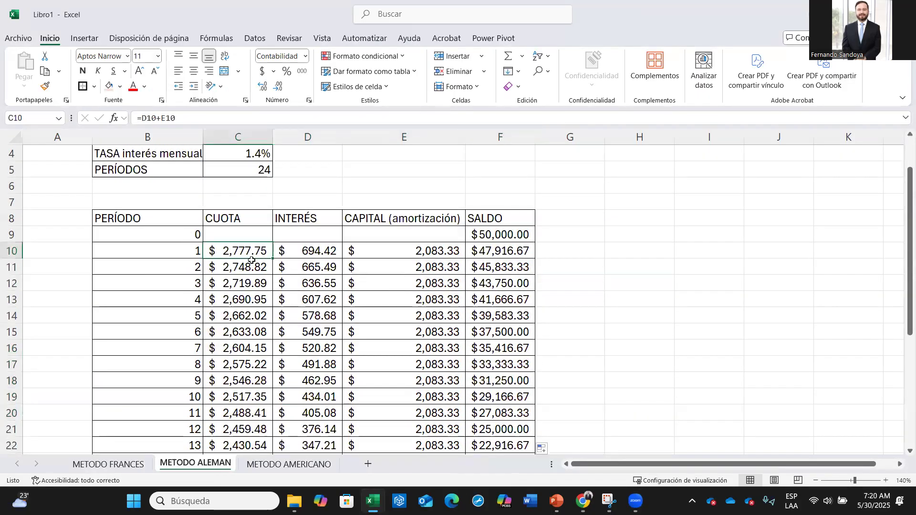
click(252, 268)
click(246, 282)
click(248, 253)
click(109, 464)
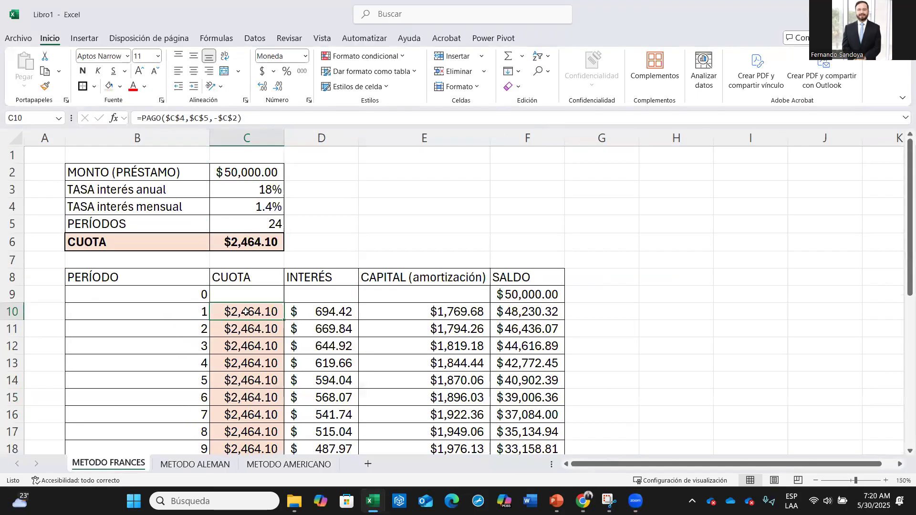
click(182, 465)
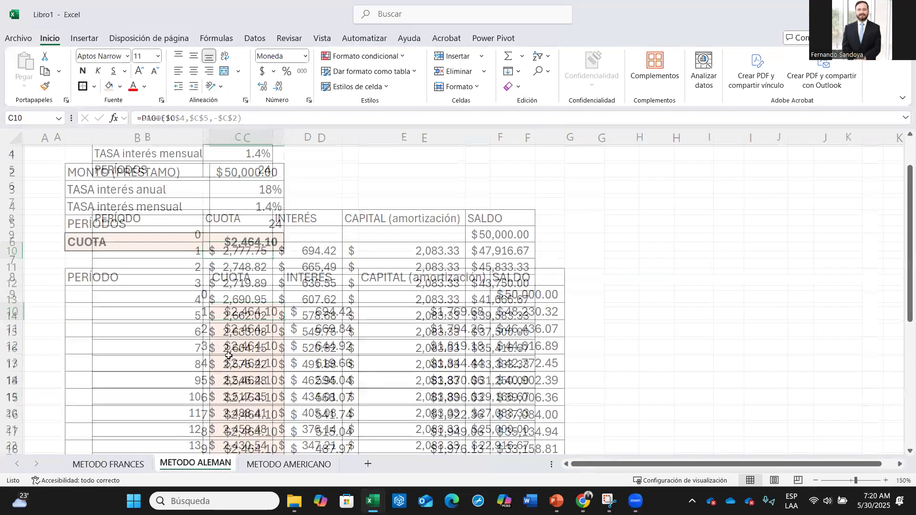
Step: Compare the period 24 installment in C33 of METODO ALEMAN with the last installment in METODO FRANCES
scroll(239, 415, down, 4)
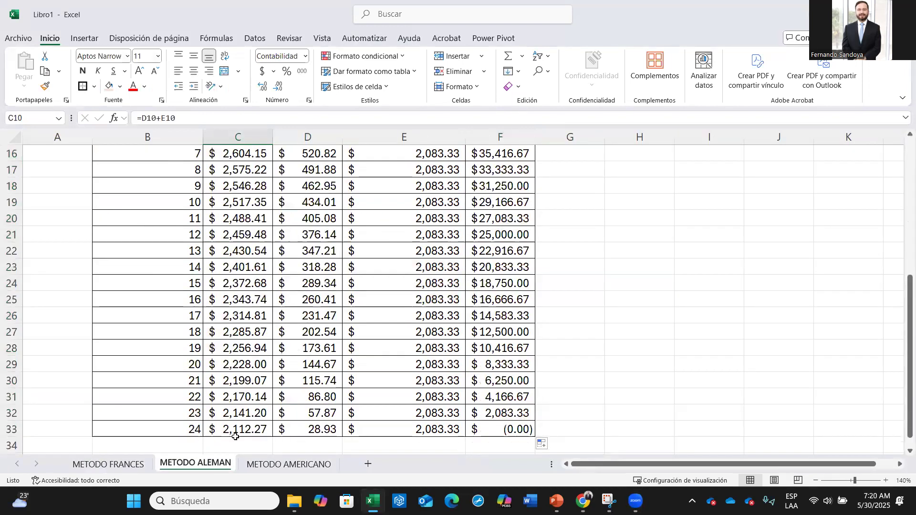
click(236, 431)
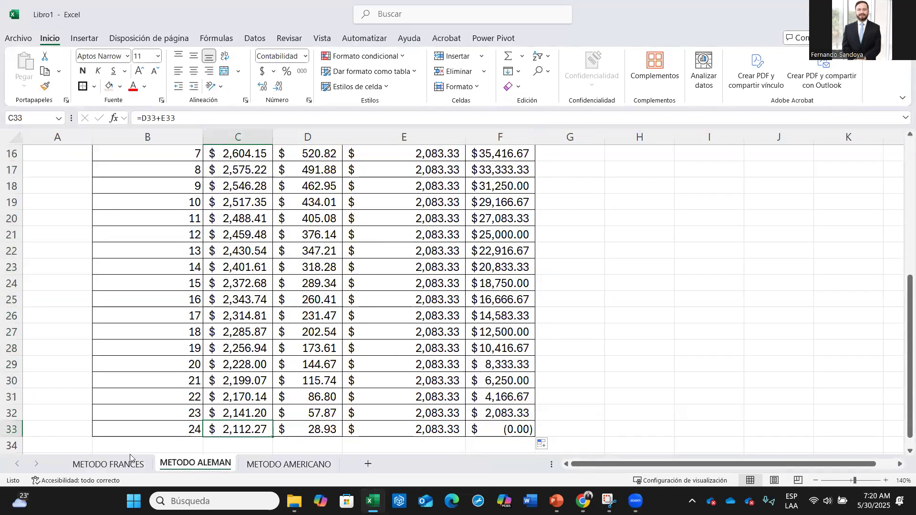
click(109, 464)
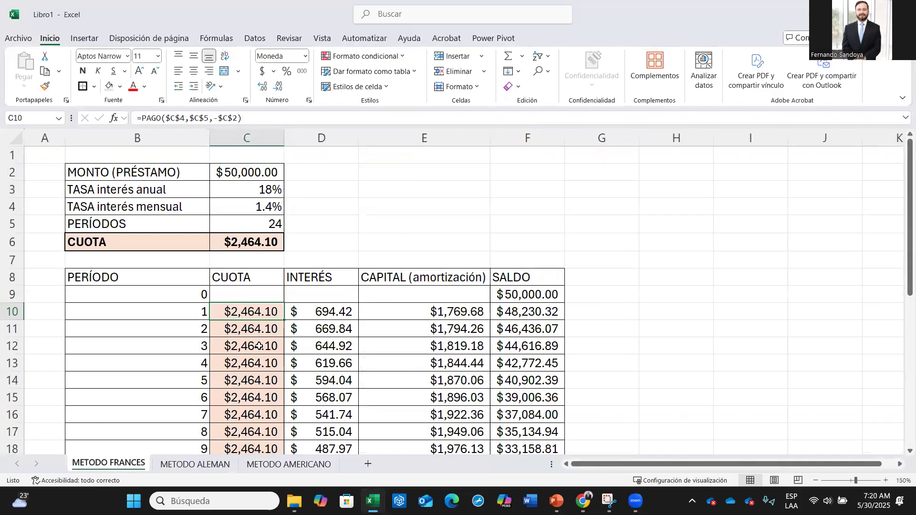
scroll(244, 369, down, 7)
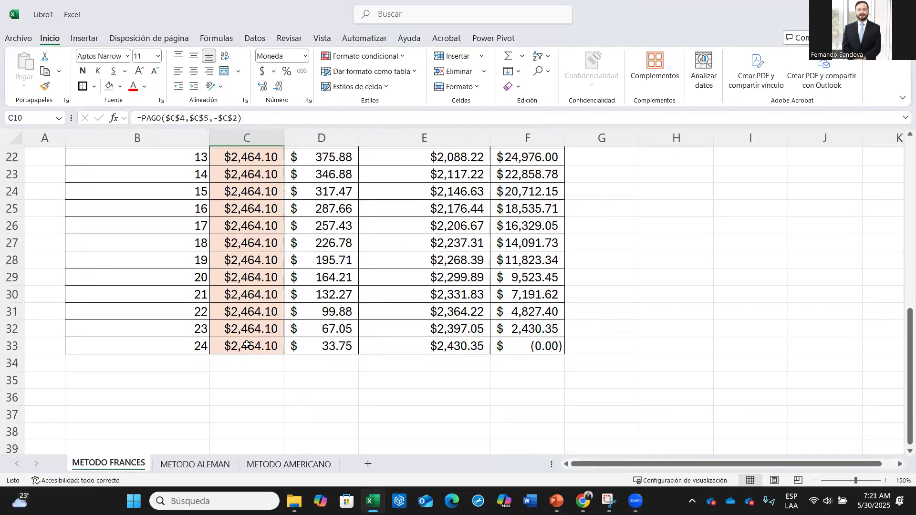
click(196, 465)
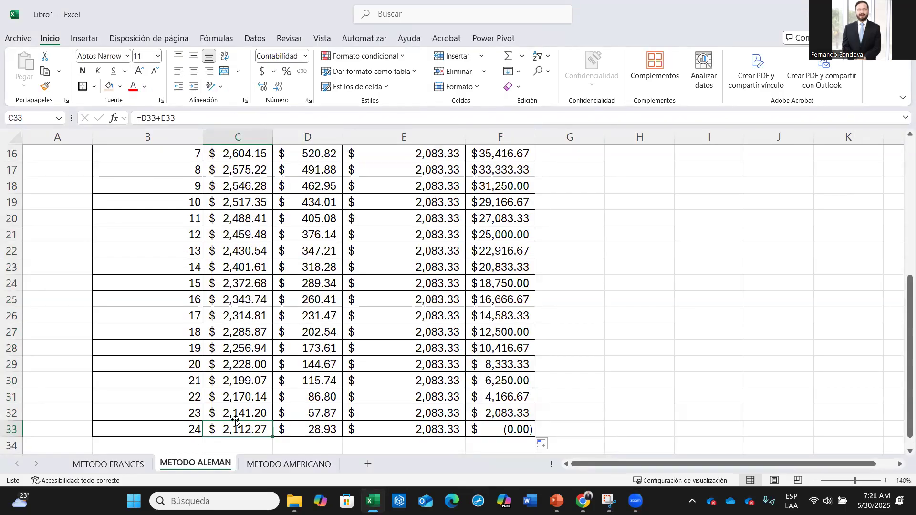
Step: Review how installment, interest and capital evolve in METODO ALEMAN, ending at the period 24 balance in F33
scroll(247, 424, up, 5)
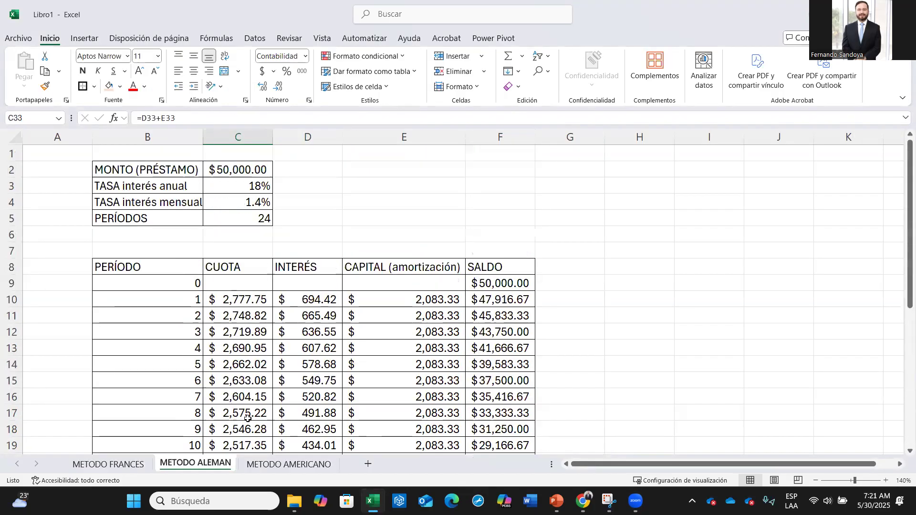
click(245, 304)
drag(244, 304, 245, 397)
click(324, 301)
drag(409, 296, 389, 441)
scroll(301, 383, up, 4)
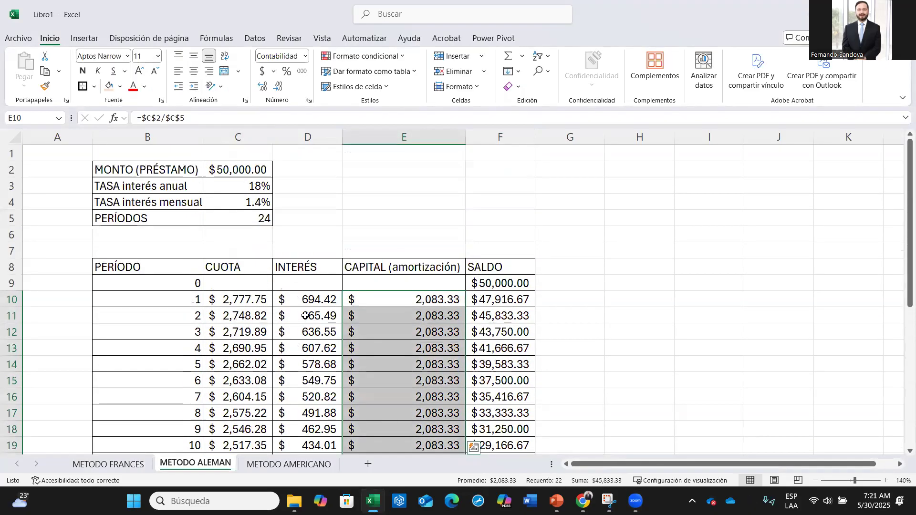
click(309, 301)
scroll(473, 321, down, 6)
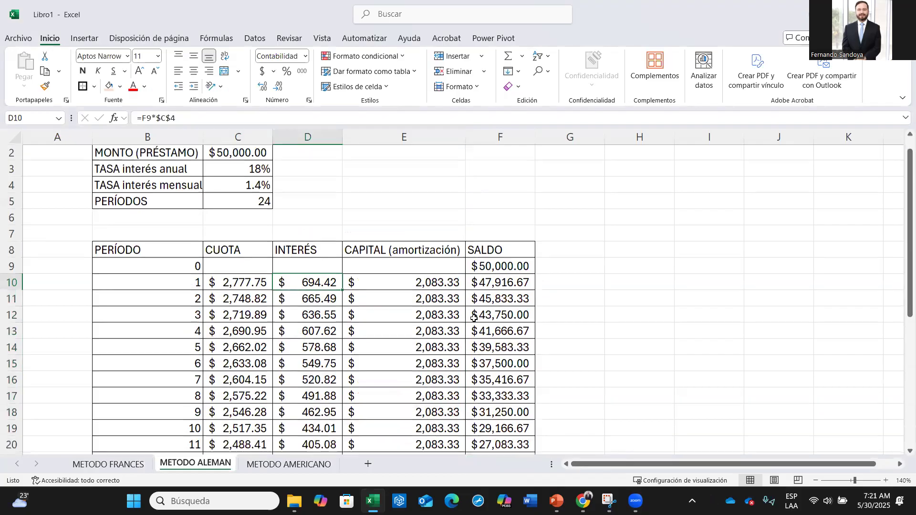
click(528, 381)
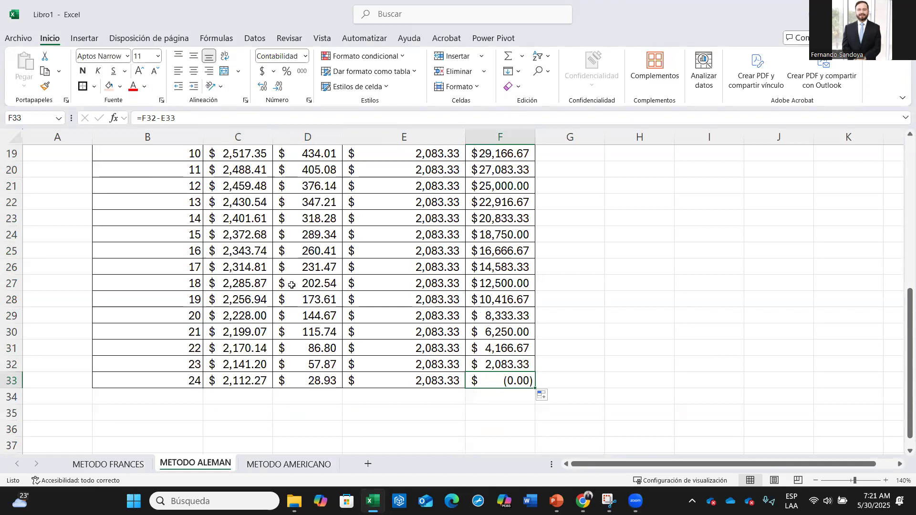
Step: Go back to the loan data and period 1 installment in METODO ALEMAN, and check them against the top of METODO FRANCES
scroll(292, 284, up, 4)
scroll(292, 284, up, 3)
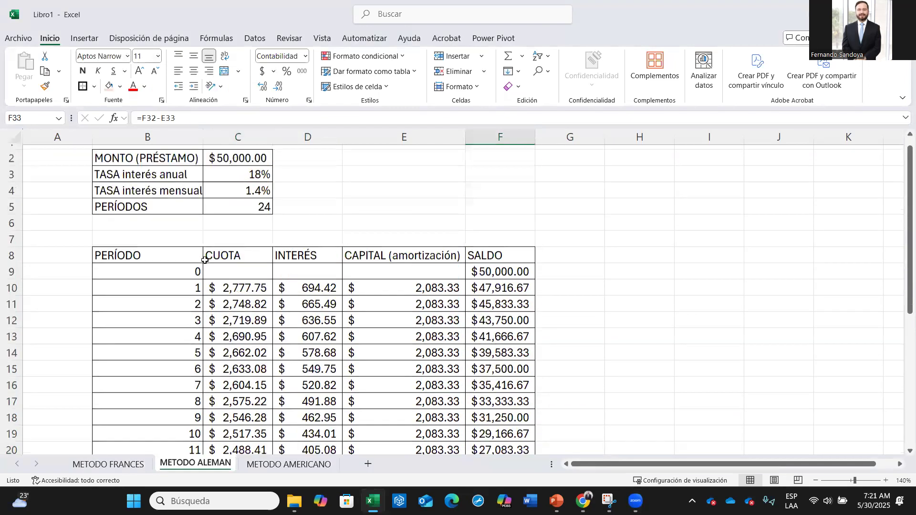
drag(174, 235, 224, 238)
click(328, 216)
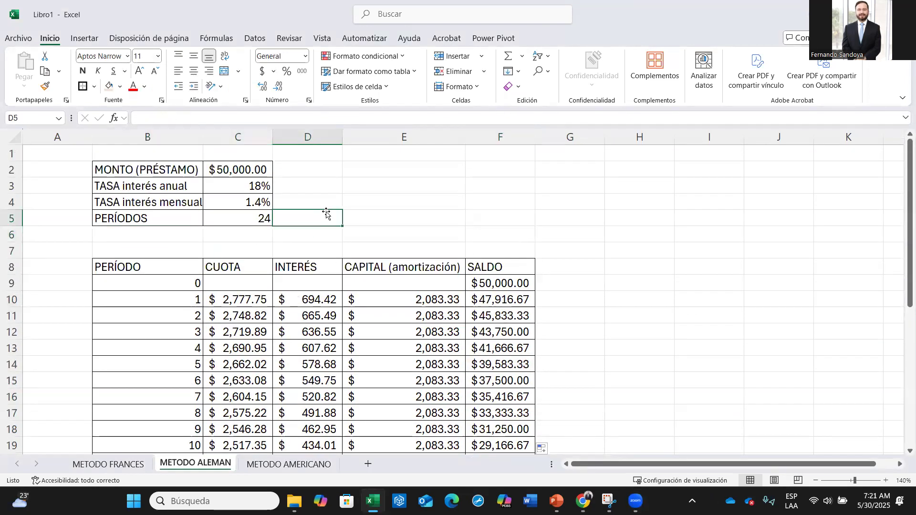
click(249, 302)
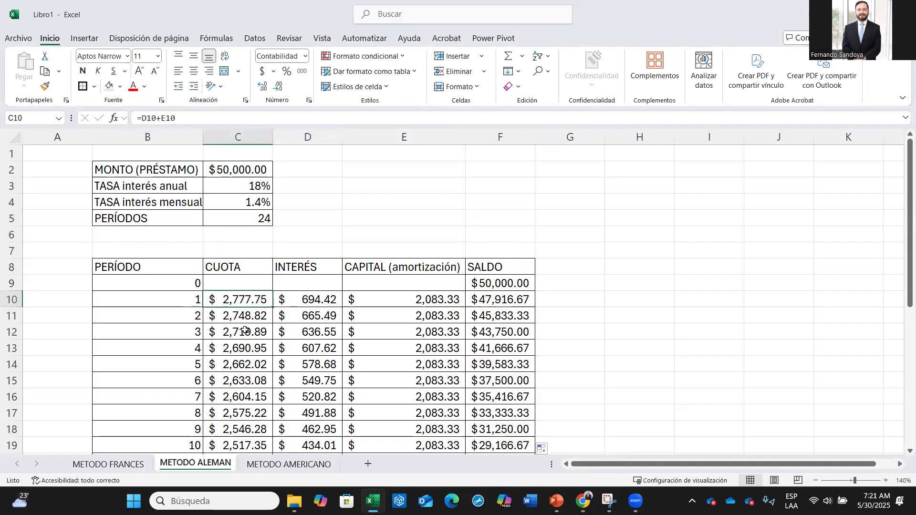
click(135, 466)
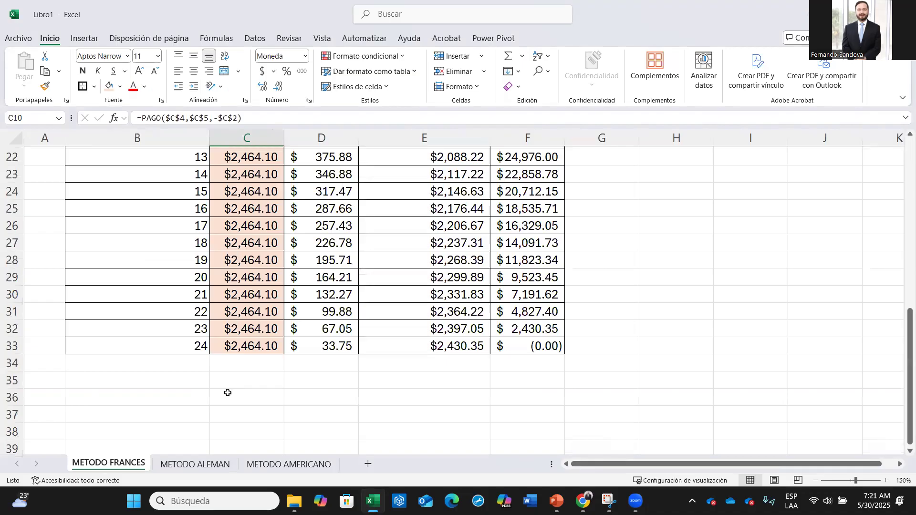
scroll(229, 393, up, 7)
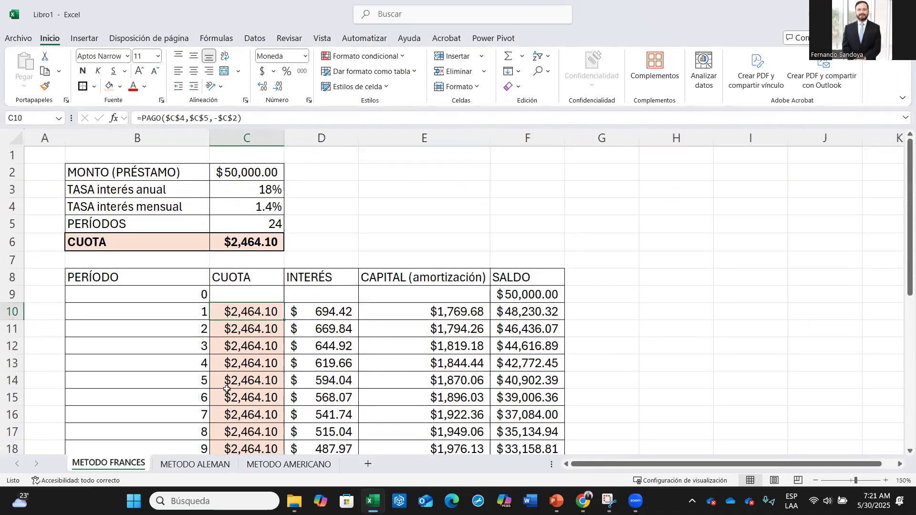
Step: Shade the installments in C10:C33 of METODO ALEMAN with the light orange fill used in METODO FRANCES
click(196, 465)
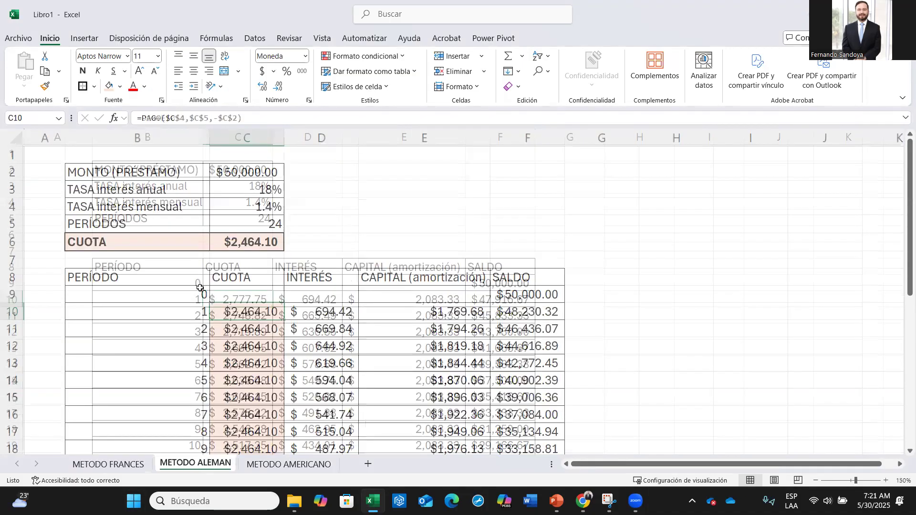
drag(222, 299, 233, 396)
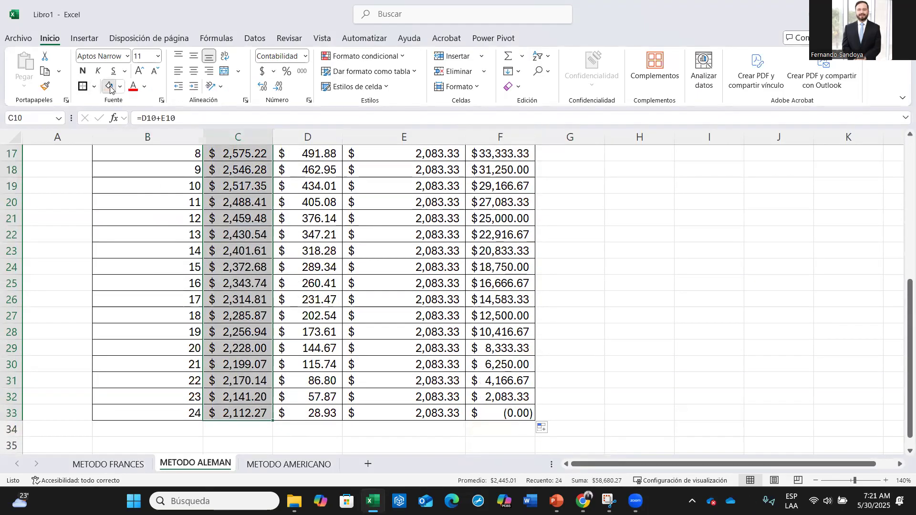
click(110, 88)
scroll(208, 295, up, 3)
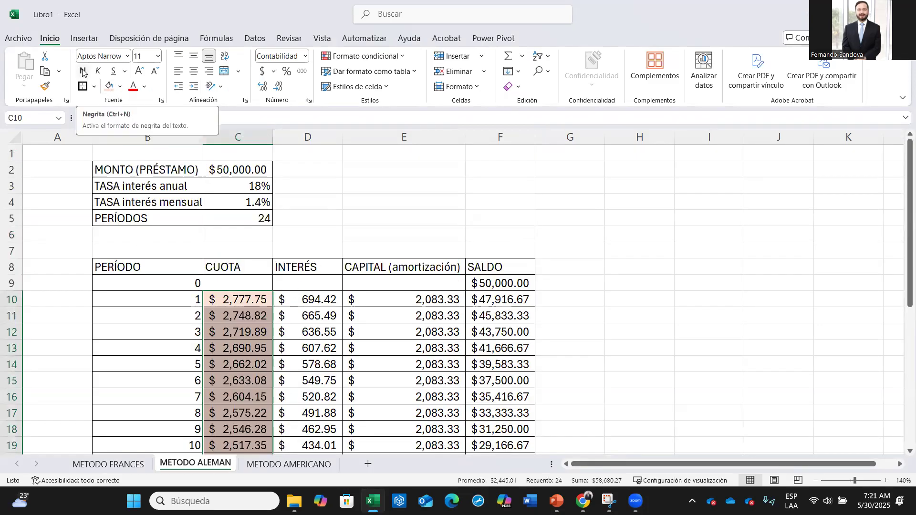
click(400, 222)
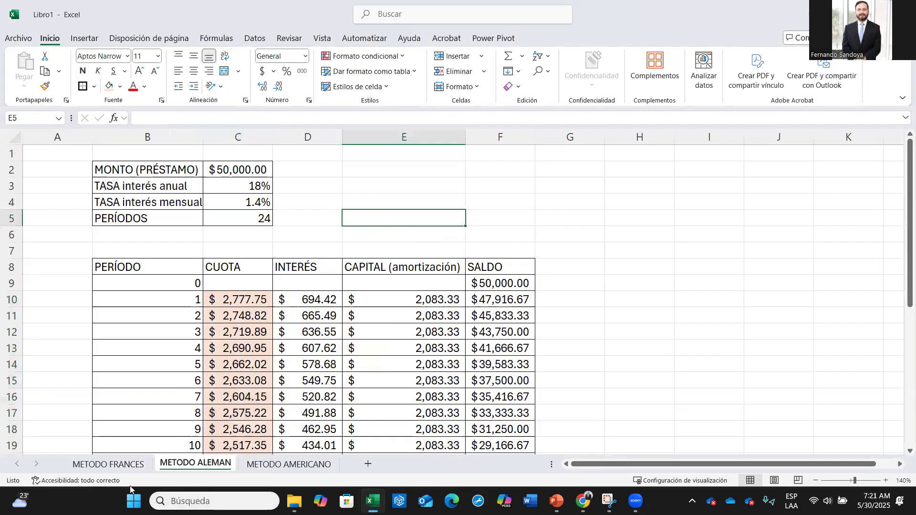
Step: Compare the shaded installment columns of METODO FRANCES and METODO ALEMAN, and select the German installments C10:C33 for review
click(127, 463)
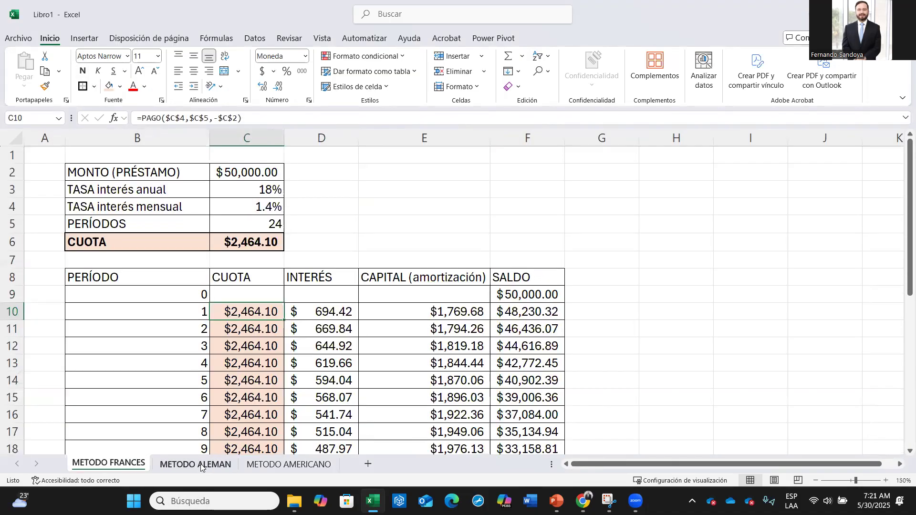
click(201, 465)
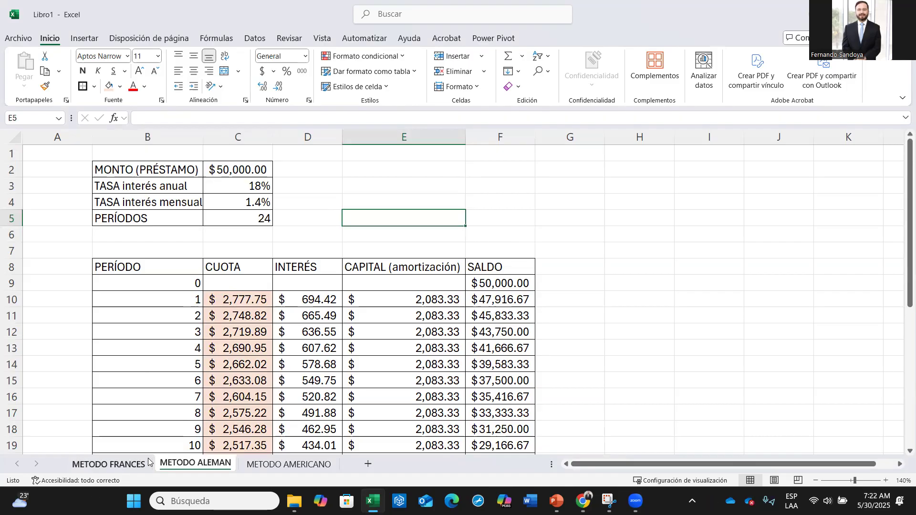
scroll(258, 391, down, 4)
scroll(258, 391, down, 2)
scroll(257, 390, up, 5)
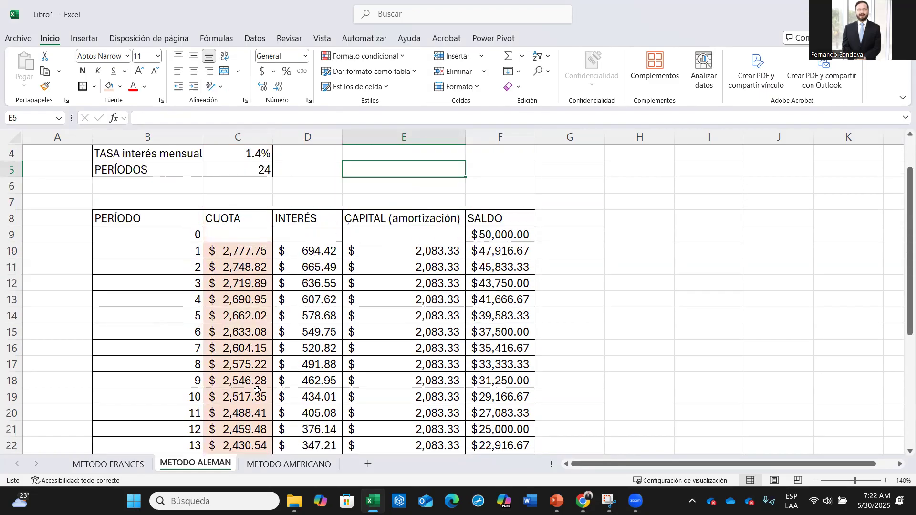
scroll(257, 391, up, 1)
scroll(239, 348, down, 2)
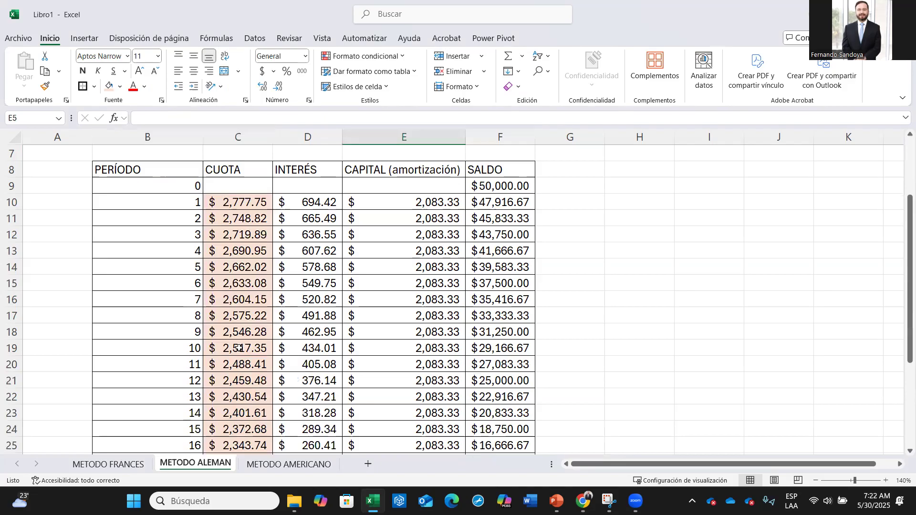
drag(241, 202, 251, 433)
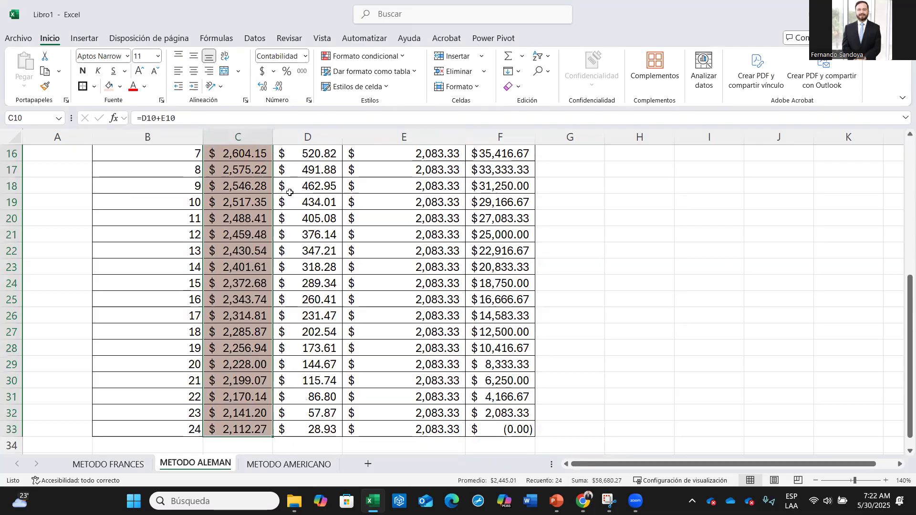
Step: Review the decreasing installments down to period 24 in METODO ALEMAN, and compare them with the installment column of METODO FRANCES
scroll(211, 337, up, 3)
click(264, 212)
click(239, 265)
click(240, 298)
scroll(231, 424, down, 4)
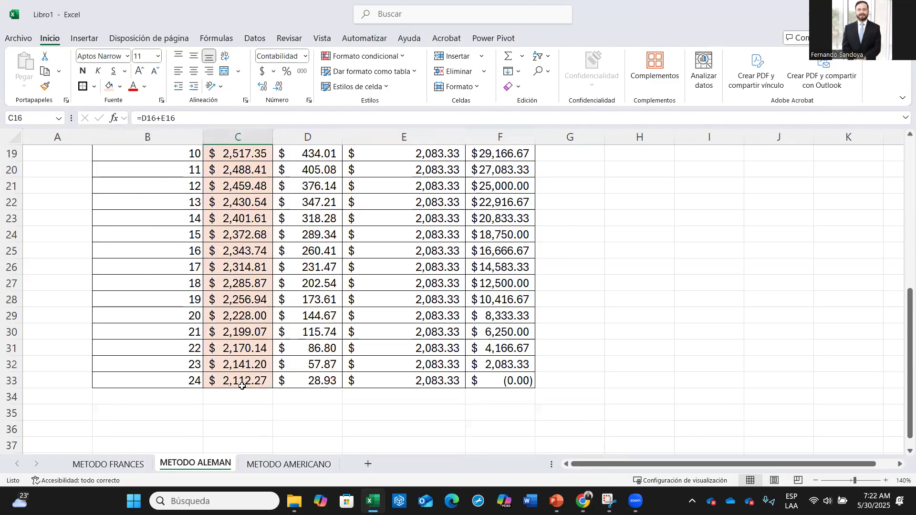
click(117, 464)
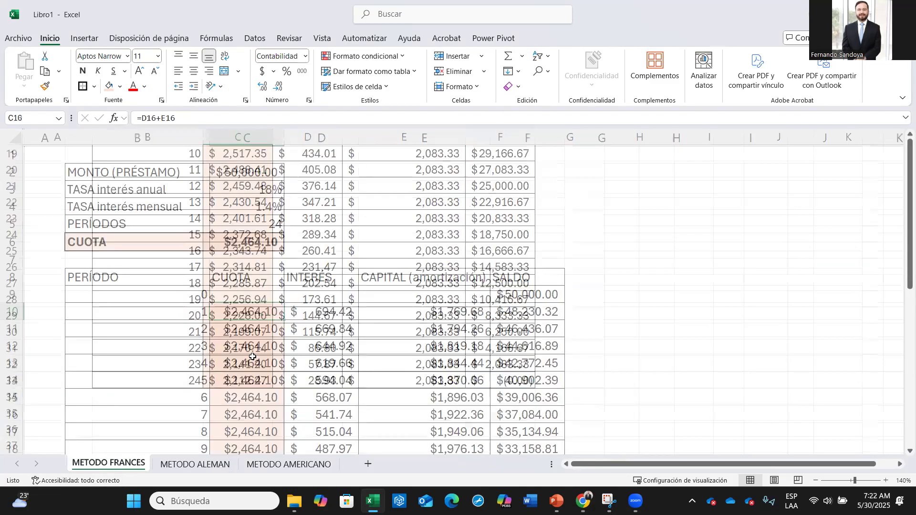
scroll(256, 358, down, 1)
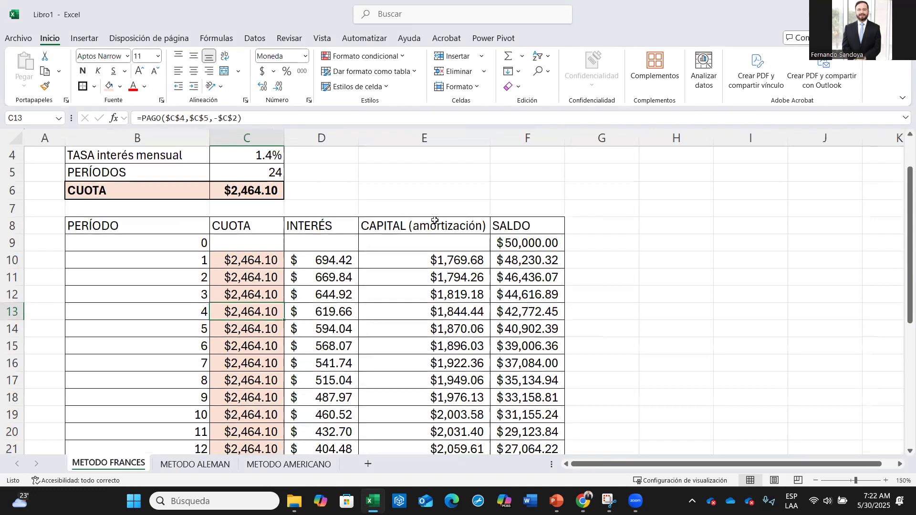
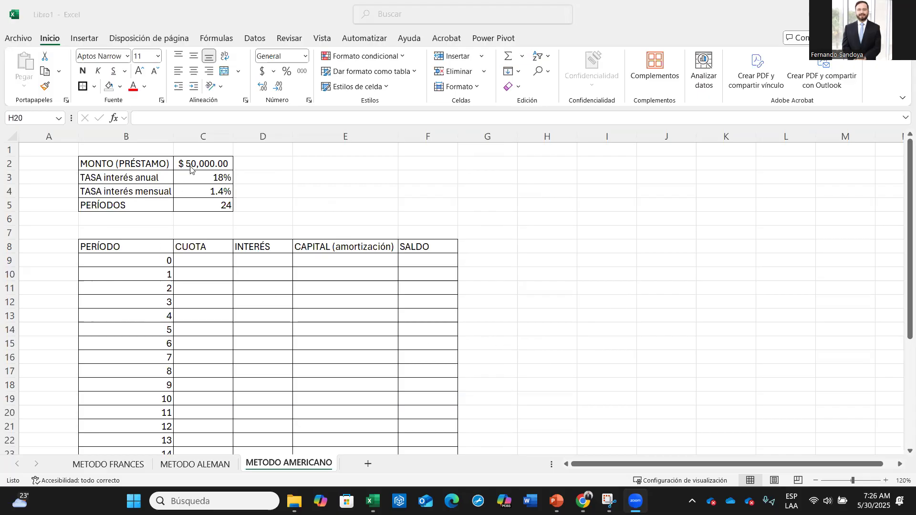
Step: Check the loan data in METODO AMERICANO and link the period 0 balance in F9 to the loan amount with =C2
drag(170, 163, 193, 164)
click(203, 178)
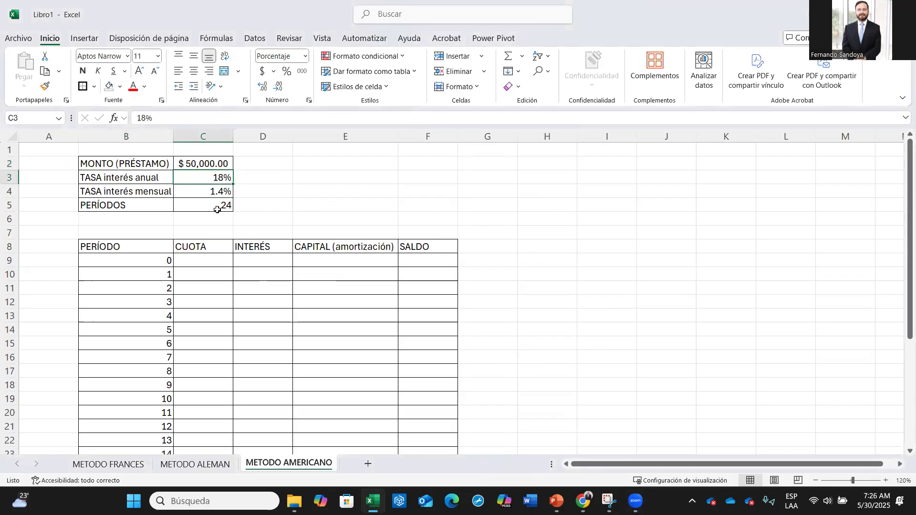
click(219, 208)
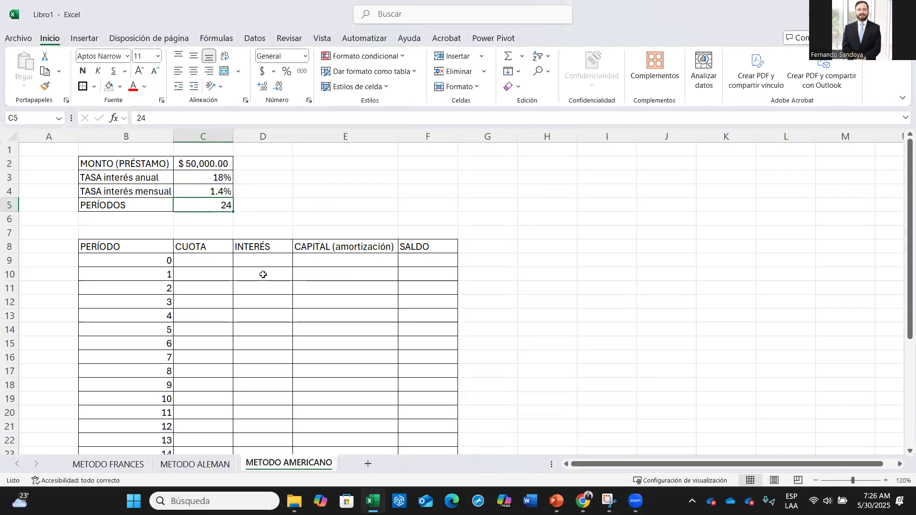
click(413, 261)
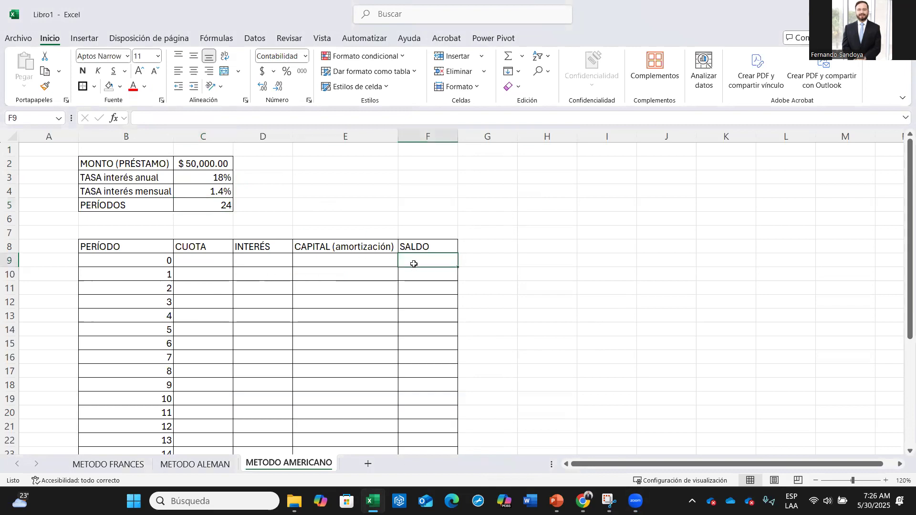
text(=)
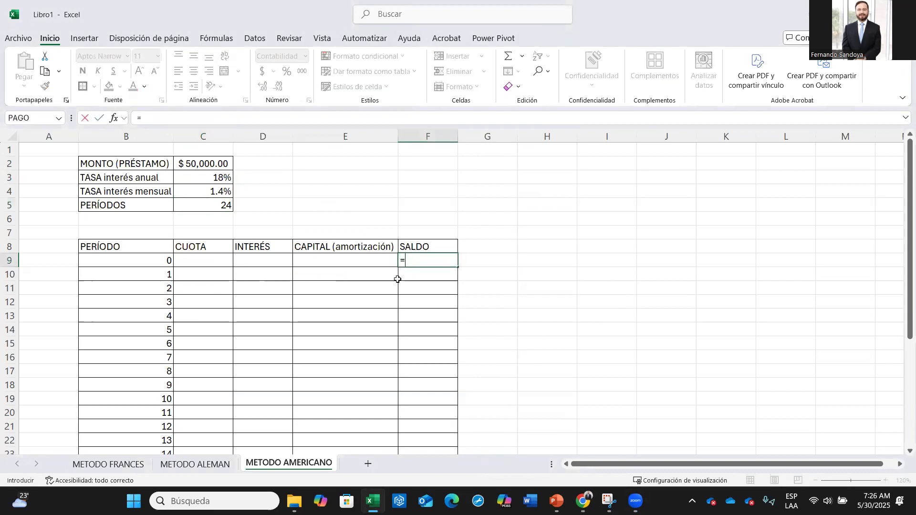
click(221, 164)
key(Return)
Step: Calculate the period 1 interest in D10 with =F9*$C$4, keeping the monthly rate as an absolute reference
click(246, 275)
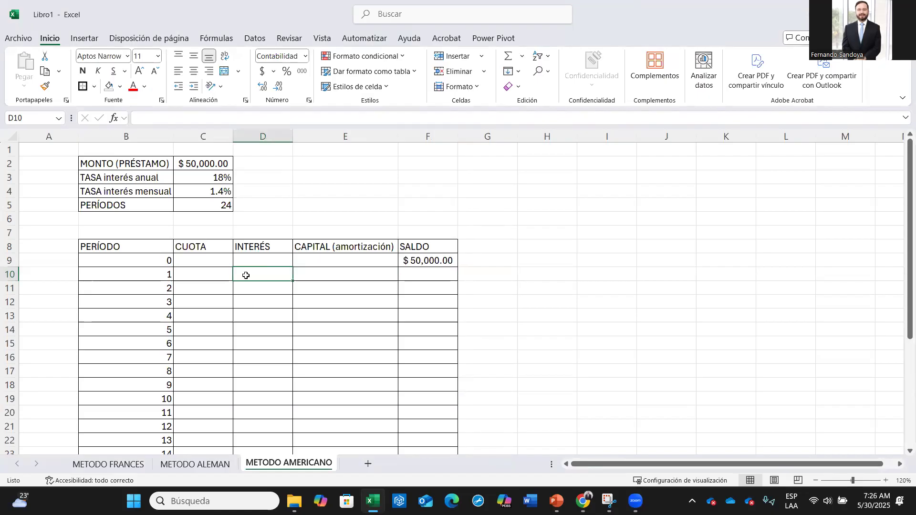
text(=)
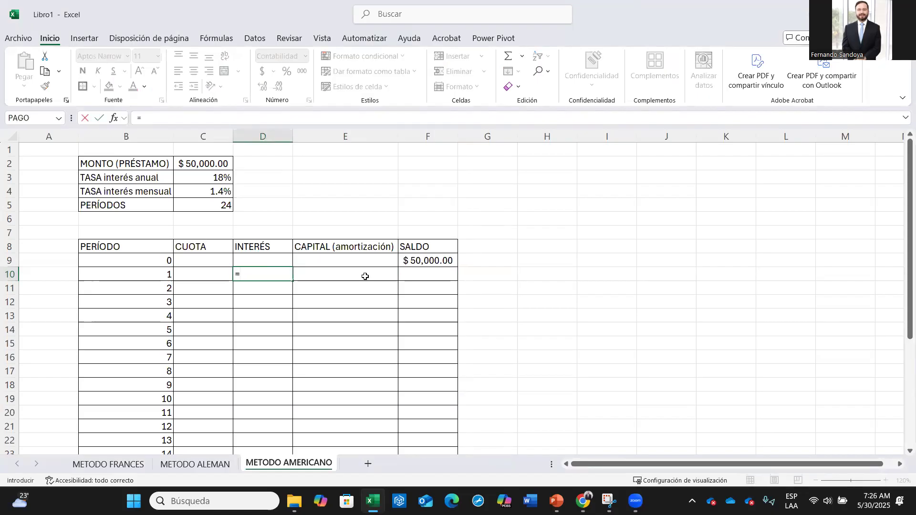
click(416, 262)
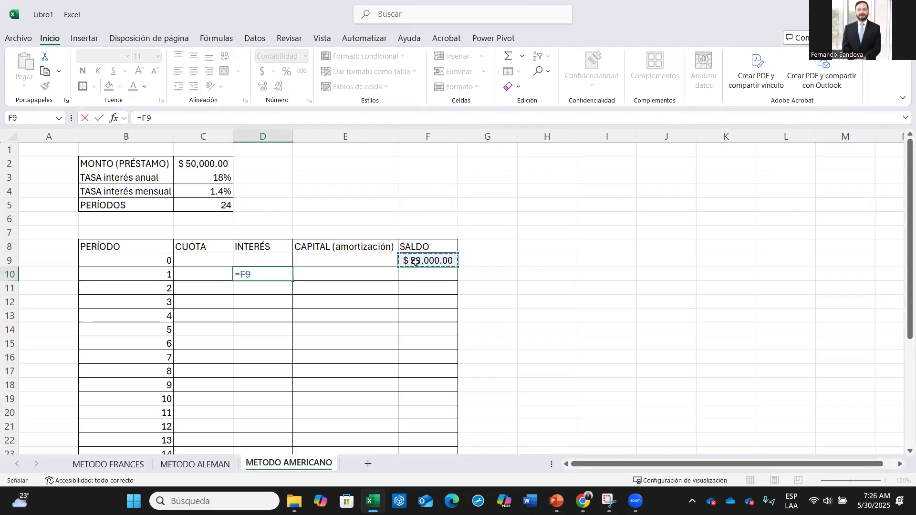
text(*)
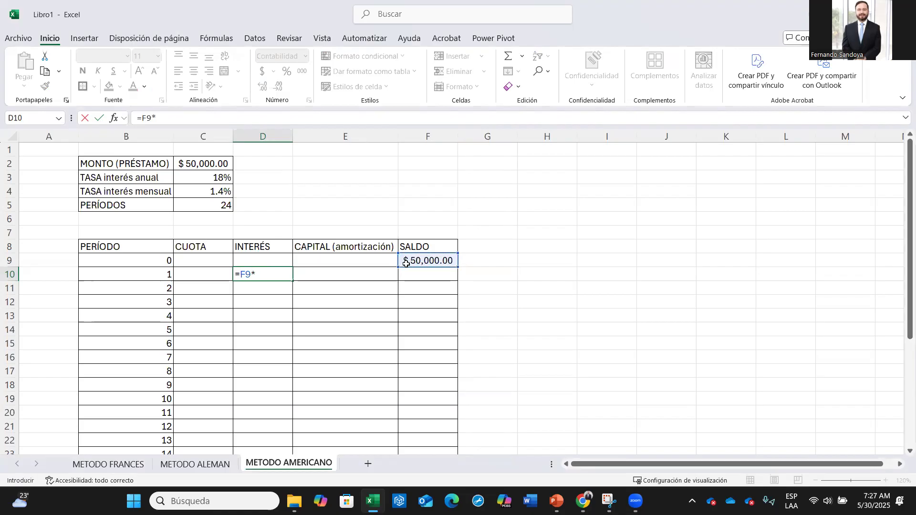
click(216, 193)
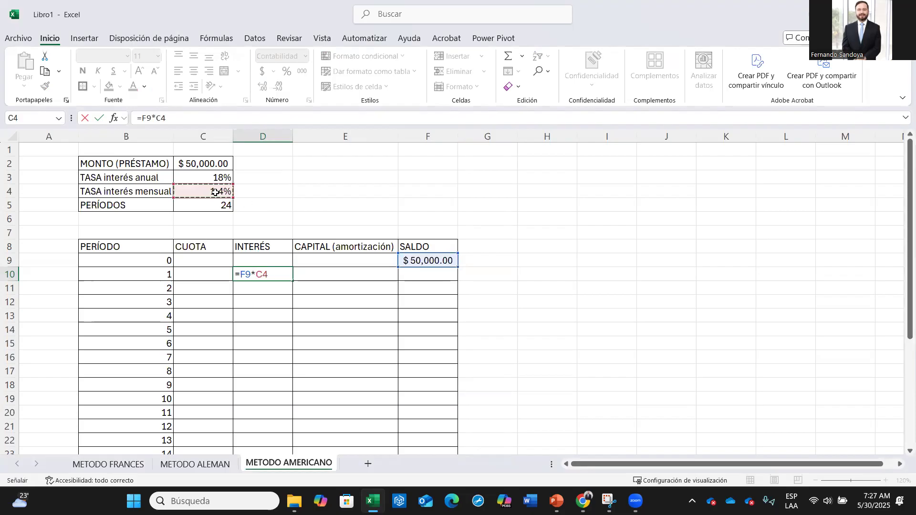
click(257, 273)
text($)
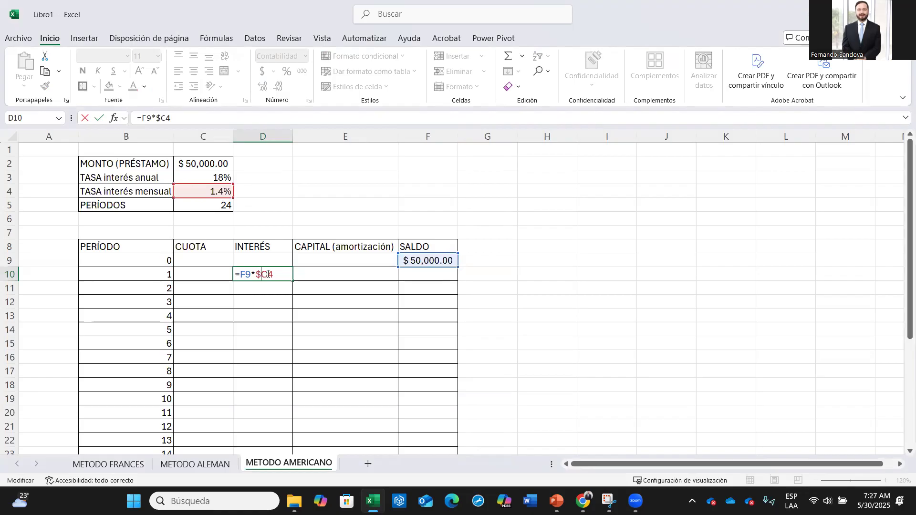
click(268, 274)
text($)
key(Return)
click(269, 275)
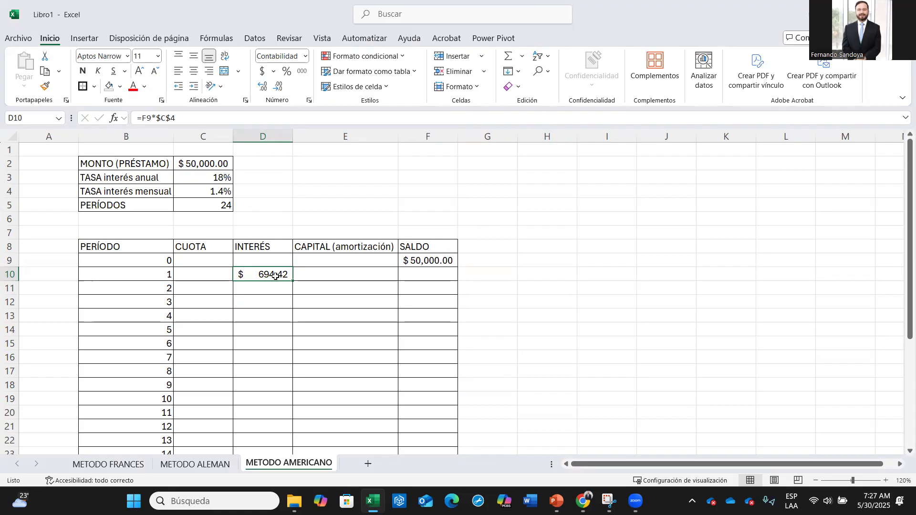
Step: Enter 0 as the period 1 capital amortization in E10
click(320, 276)
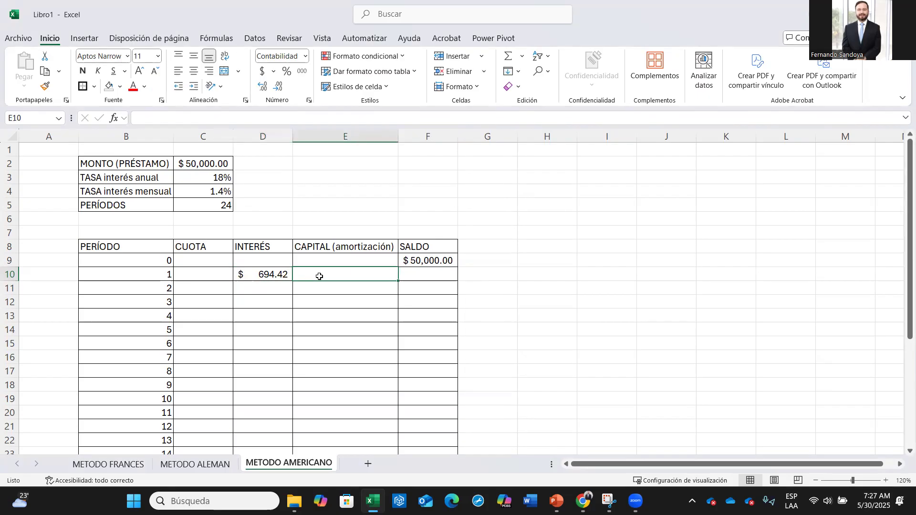
text(0)
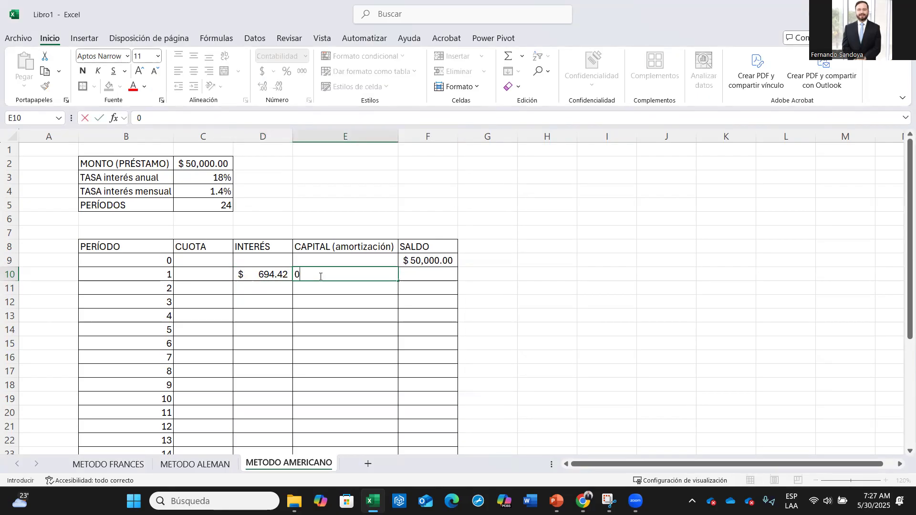
key(Return)
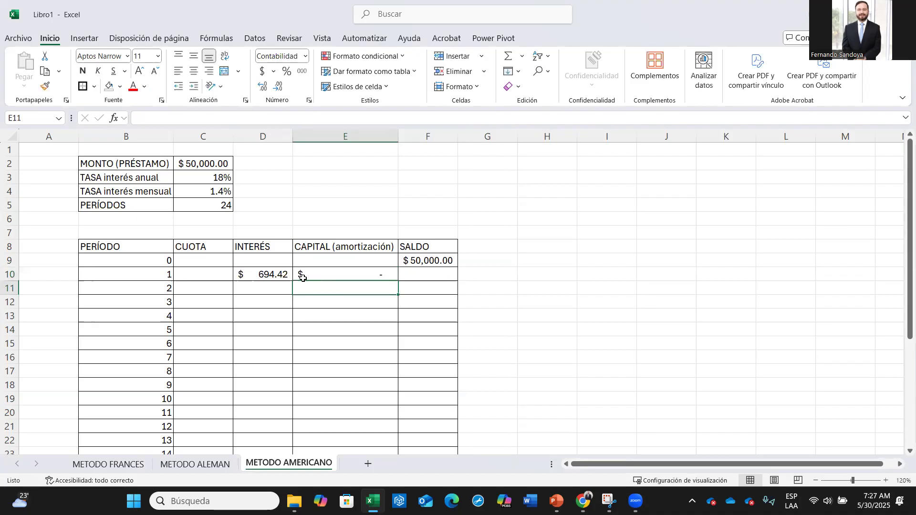
Step: Calculate the period 1 installment in C10 as interest plus capital with =D10+E10
click(223, 278)
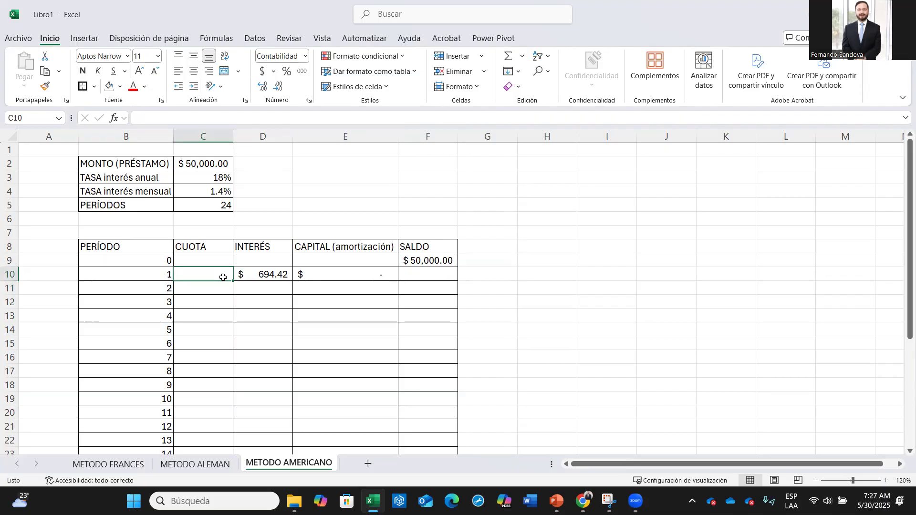
text(=)
click(284, 275)
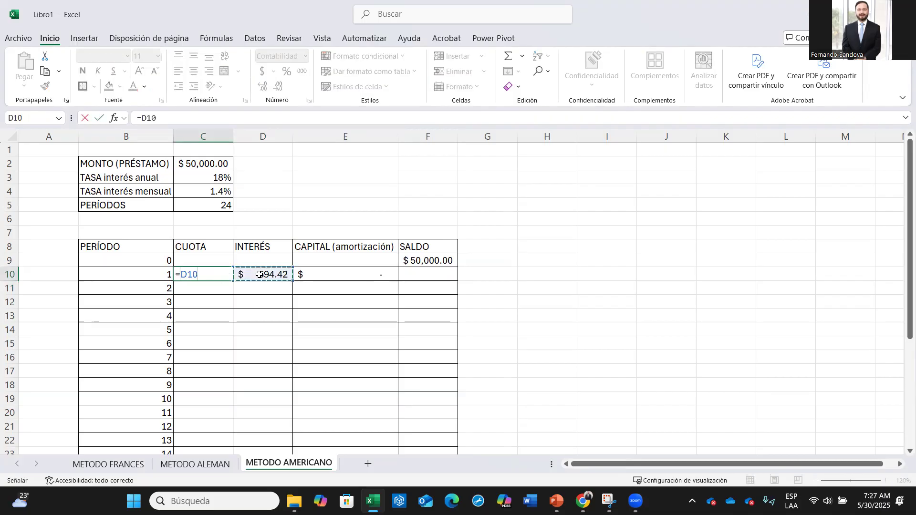
text(+)
click(325, 277)
key(Return)
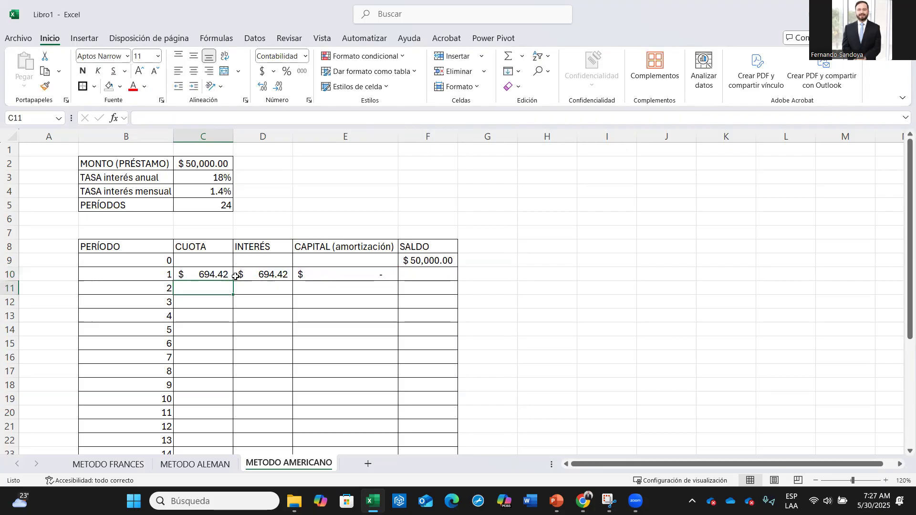
Step: Calculate the period 1 balance in F10 as the previous balance minus capital with =F9-E10
click(419, 280)
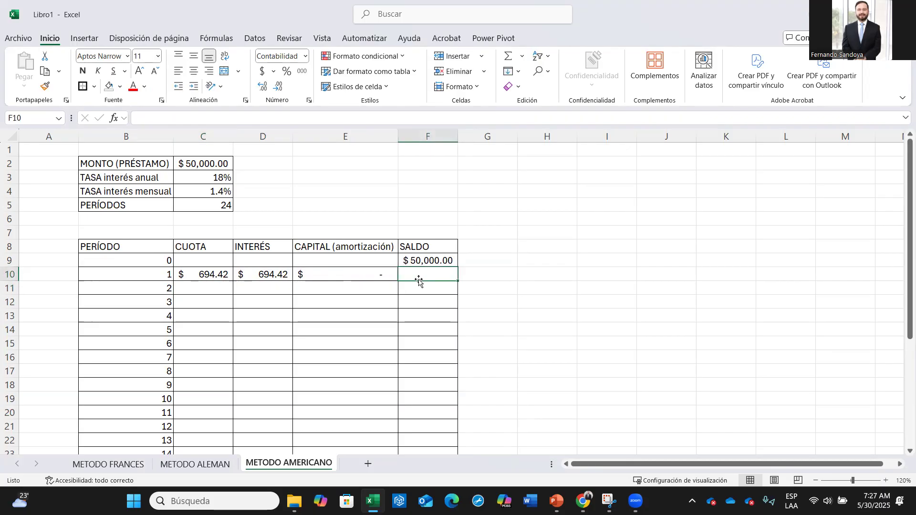
text(=)
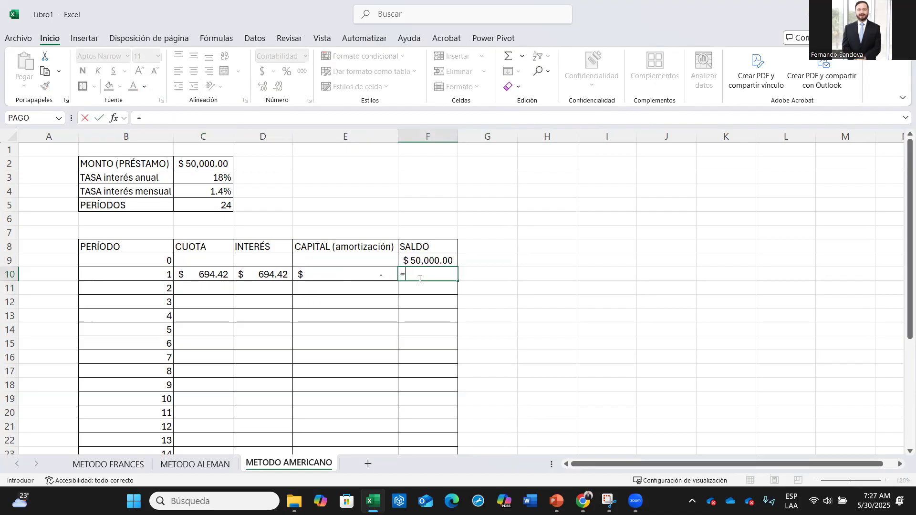
click(421, 260)
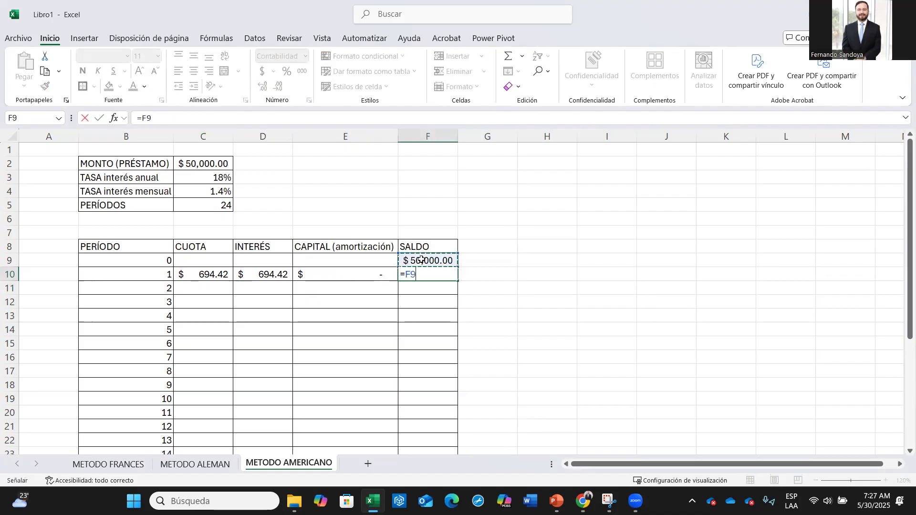
text(-)
click(360, 270)
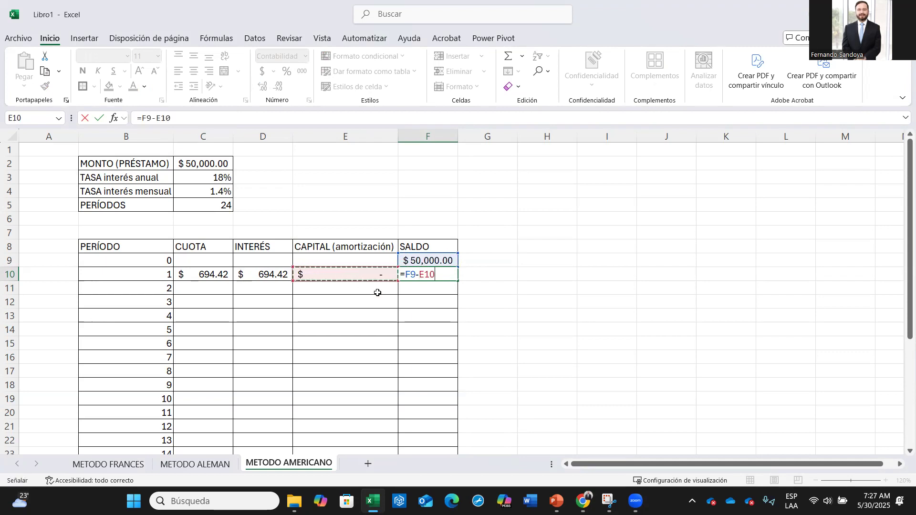
key(Return)
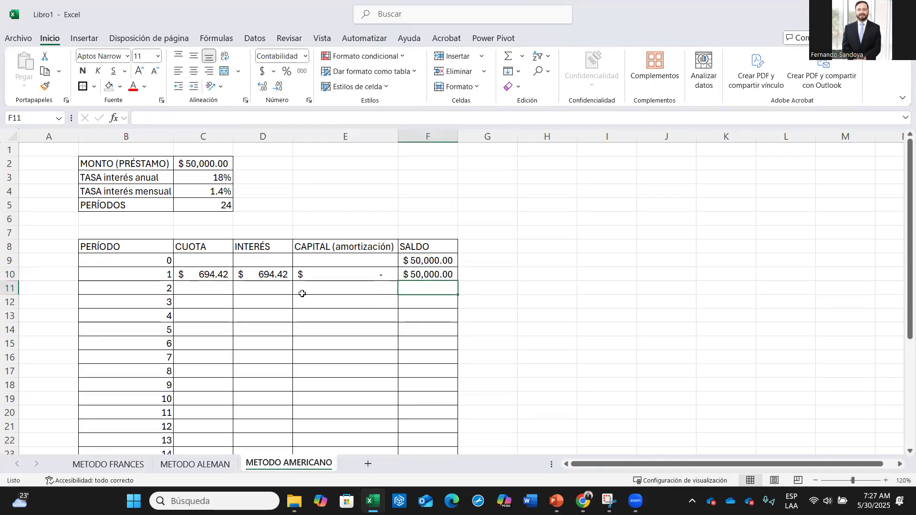
Step: Review how the period 1 installment, interest and capital in C10:E10 relate to each other and to the opening balance in F9
click(280, 275)
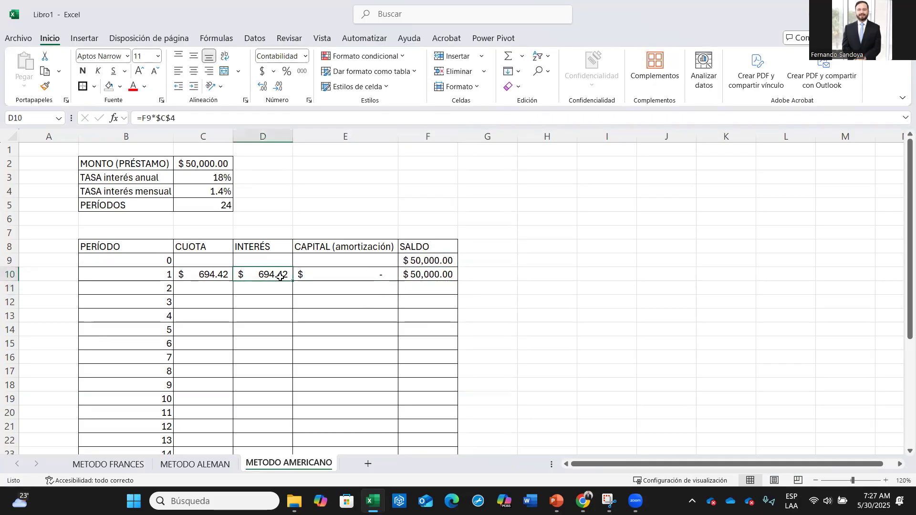
click(203, 276)
click(247, 278)
click(310, 275)
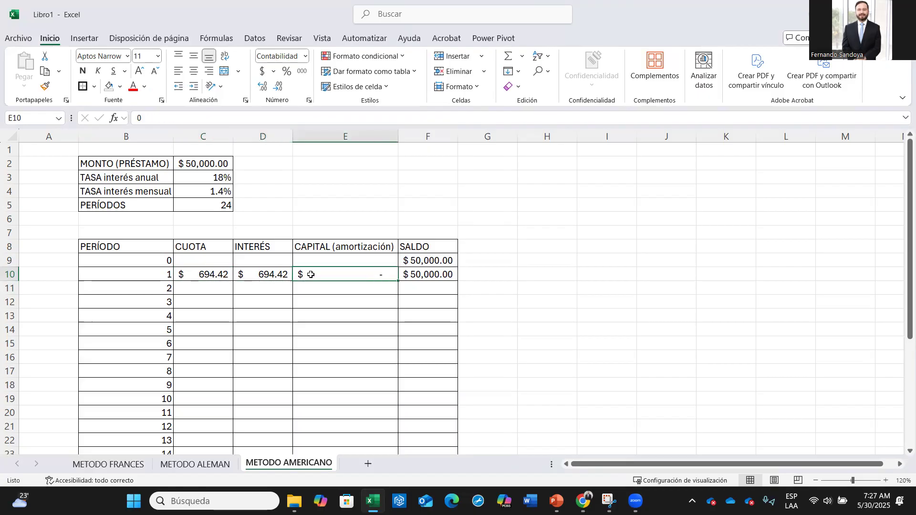
click(271, 278)
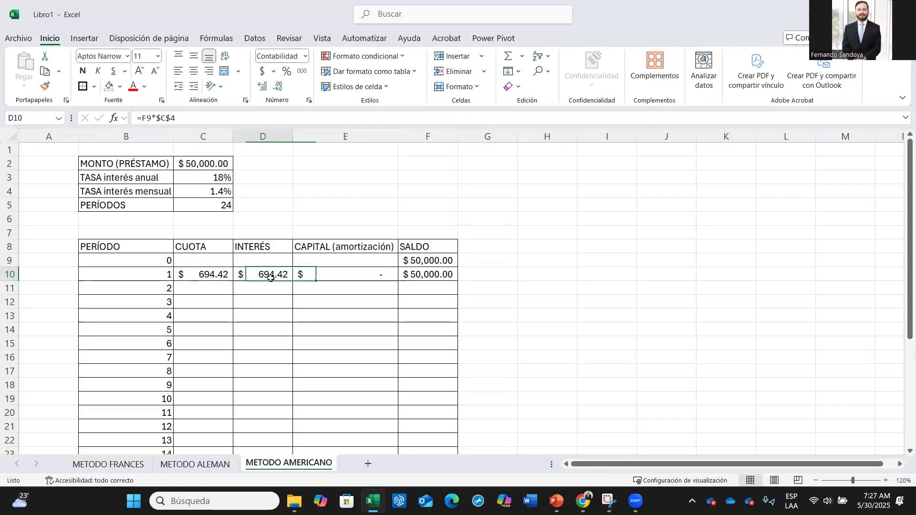
click(428, 262)
click(270, 276)
click(216, 276)
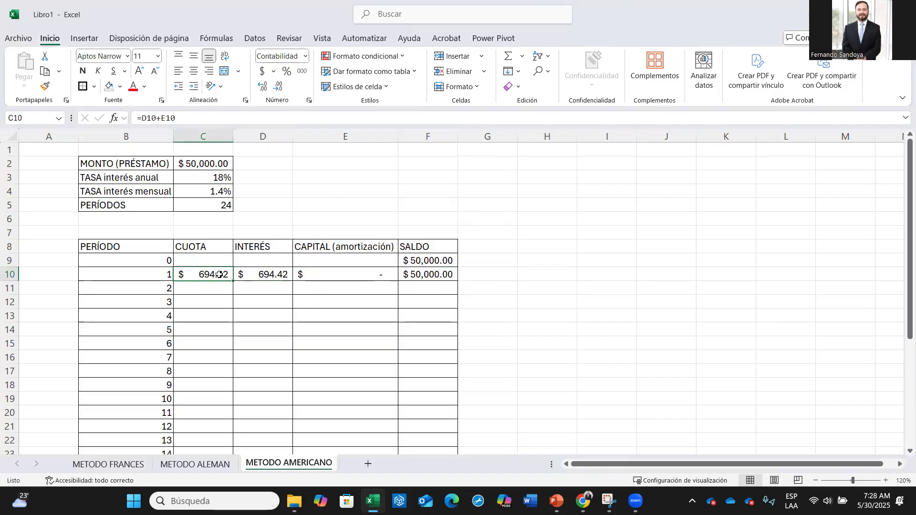
Step: Fill the period 1 row C10:F10 down the remaining periods of the table, and check the installment, interest and capital columns
drag(222, 275, 450, 277)
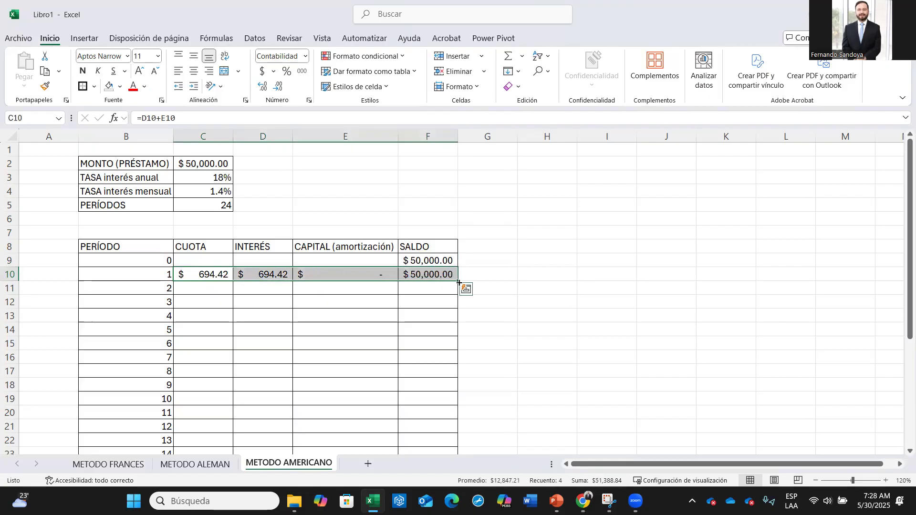
double_click(459, 282)
click(582, 281)
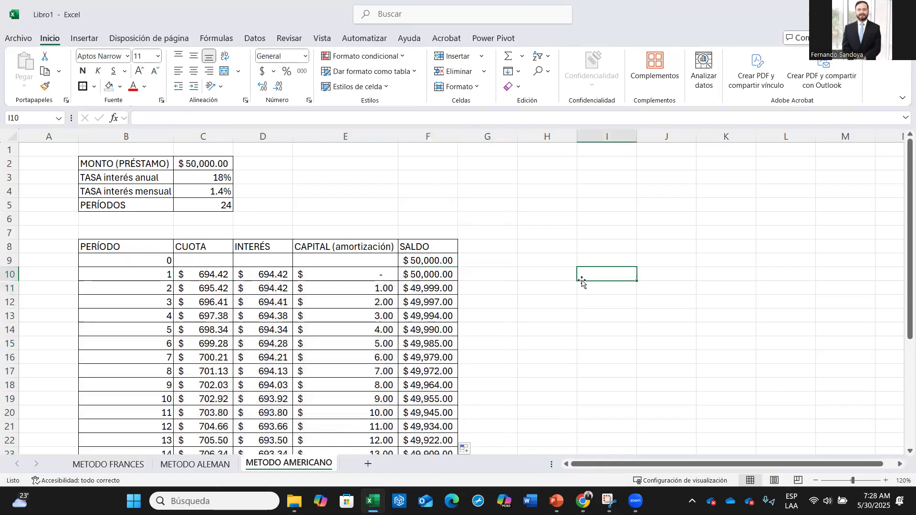
click(222, 277)
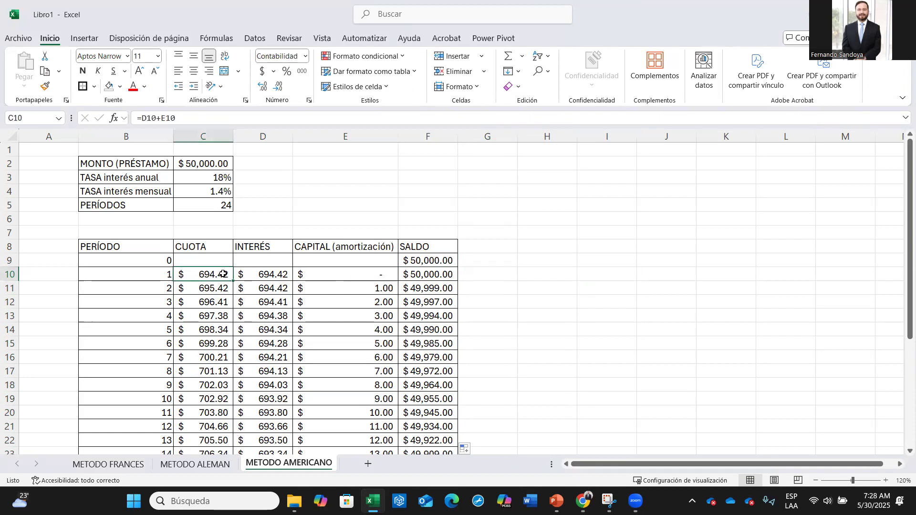
click(265, 276)
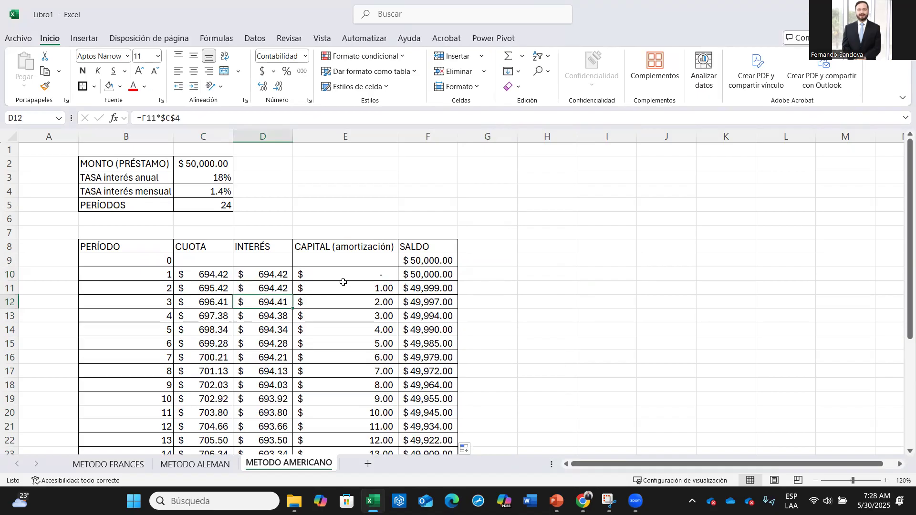
click(368, 289)
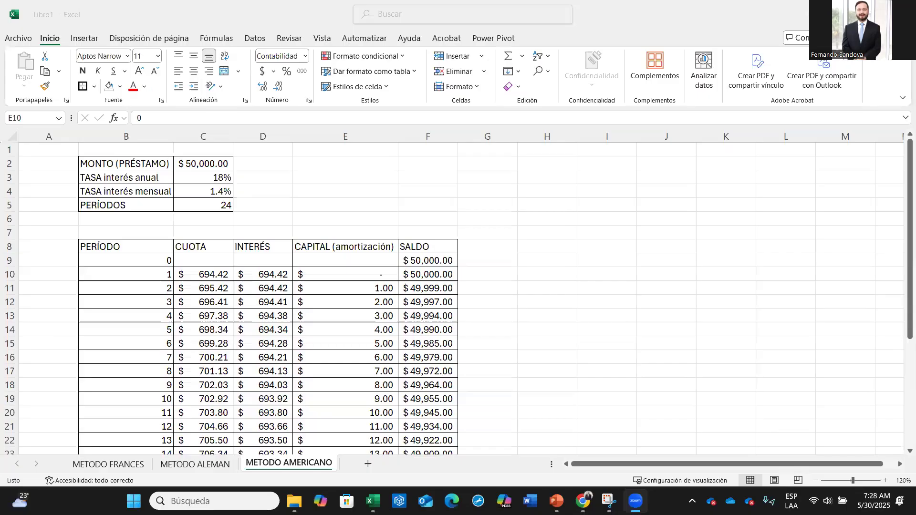
Step: Clear the capital amortization values in E10:E33 for all 24 periods
click(381, 274)
click(375, 289)
click(376, 302)
click(370, 327)
click(377, 274)
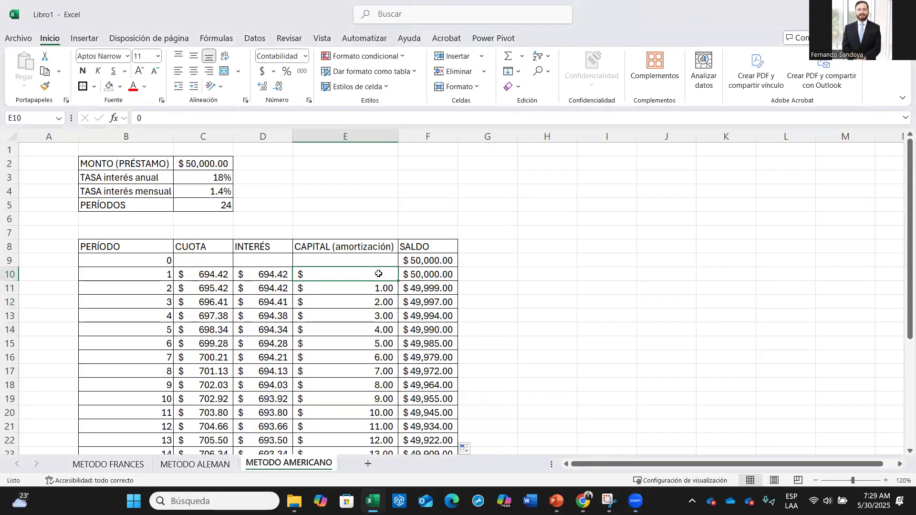
drag(379, 274, 357, 411)
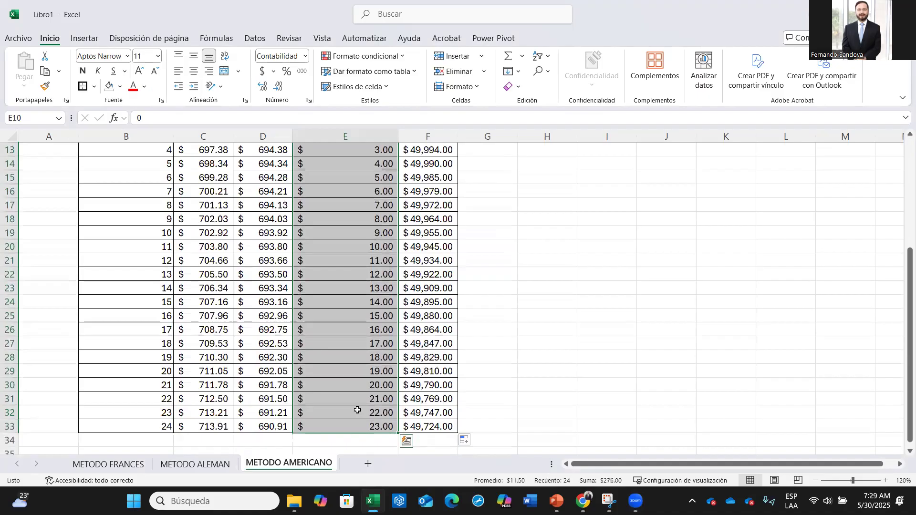
key(Delete)
scroll(357, 410, up, 4)
key(Return)
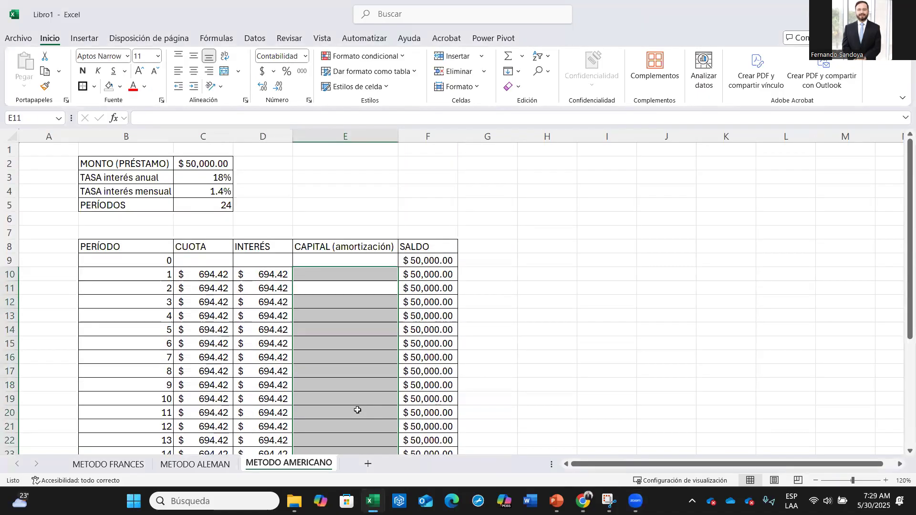
key(Return)
key(Return)
key(Return)
key(Return)
key(Return)
key(Return)
key(Return)
key(Return)
key(Return)
key(Return)
key(Return)
key(Return)
key(Return)
key(Return)
key(Return)
key(Return)
key(Return)
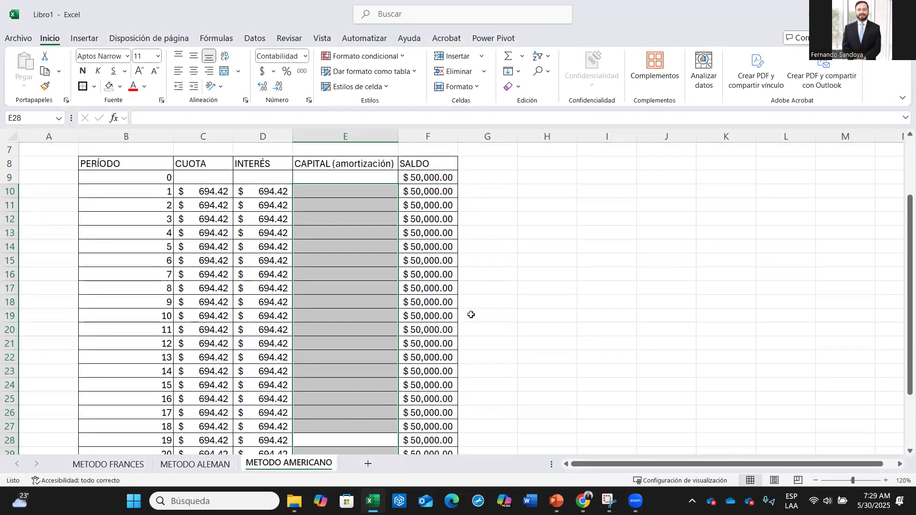
click(490, 302)
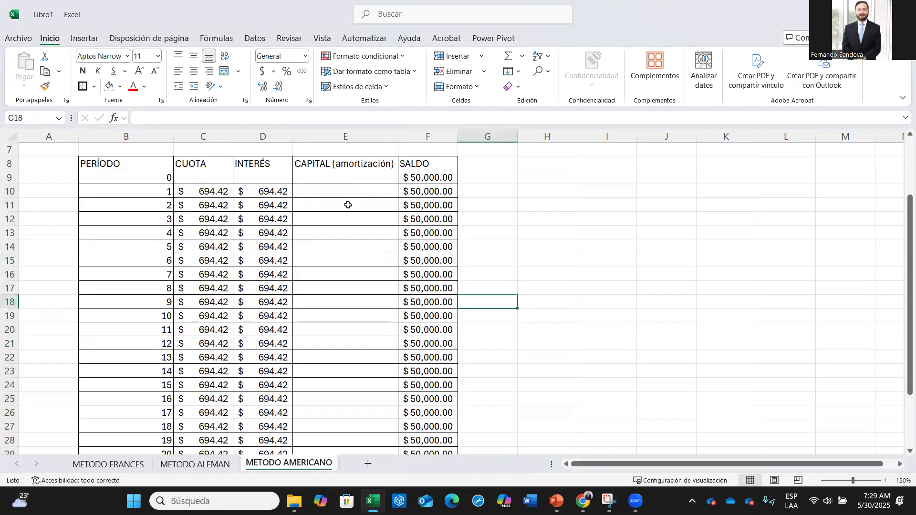
Step: Enter 0 as the period 1 capital amortization in E10
scroll(346, 220, down, 1)
scroll(346, 221, down, 1)
scroll(344, 218, up, 2)
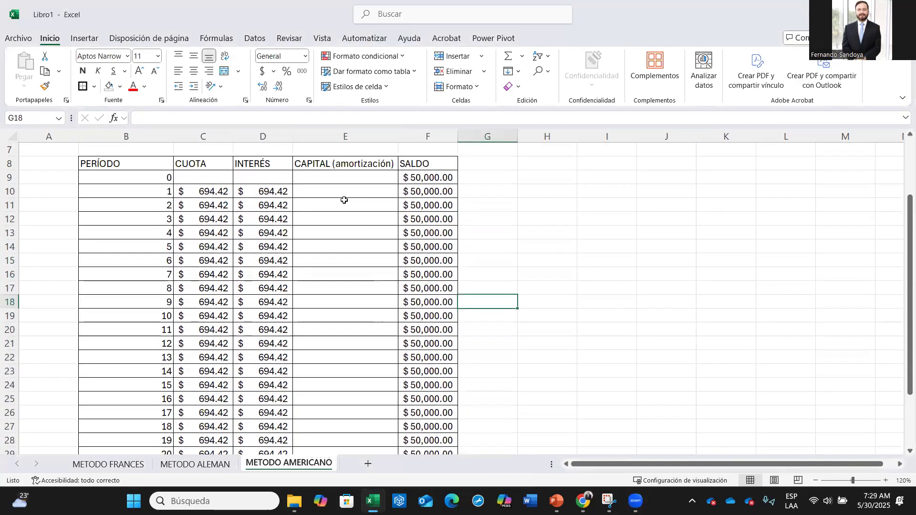
click(344, 193)
text(+)
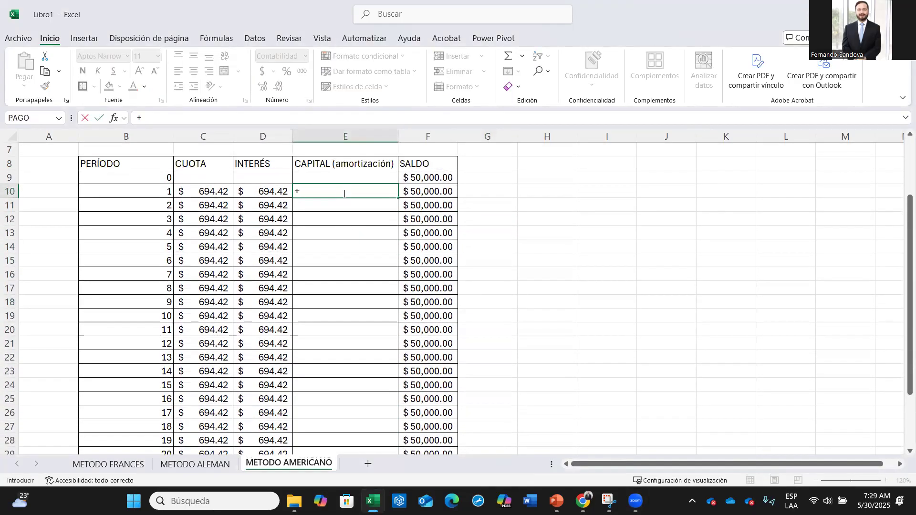
text(0)
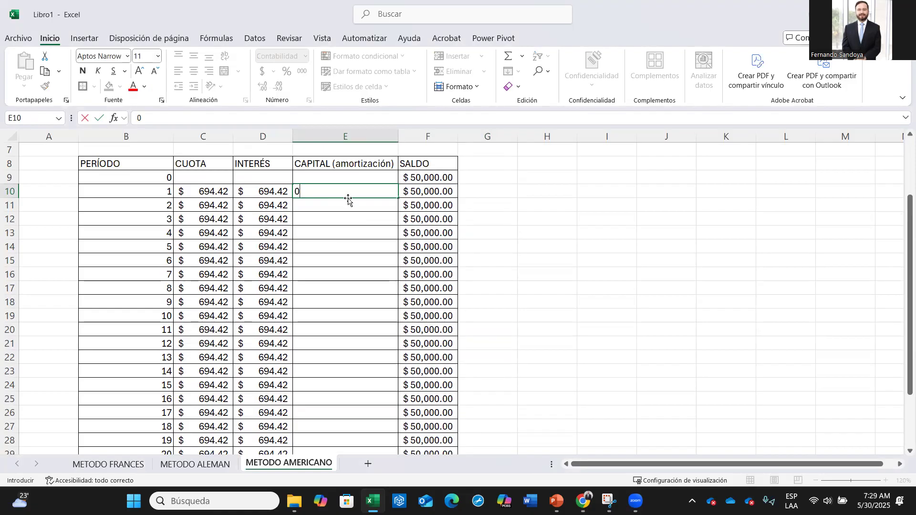
key(Return)
Step: Copy the zero capital from E10 and paste it into E11:E33 for periods 2 to 24
click(357, 191)
key(ctrl+c)
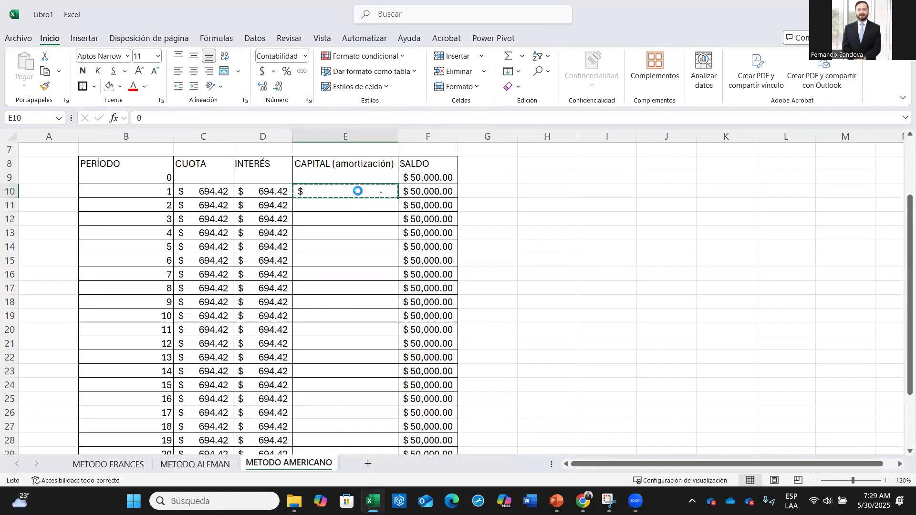
drag(360, 204, 344, 426)
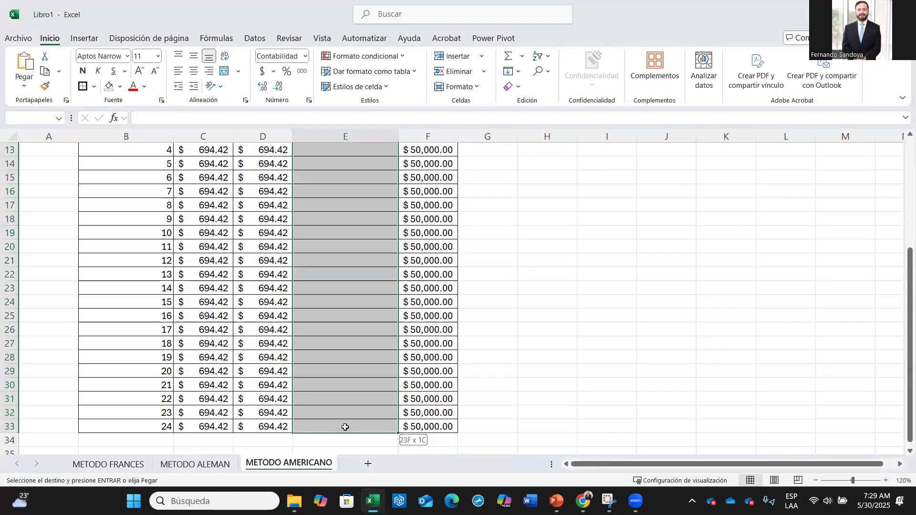
click(27, 86)
click(35, 178)
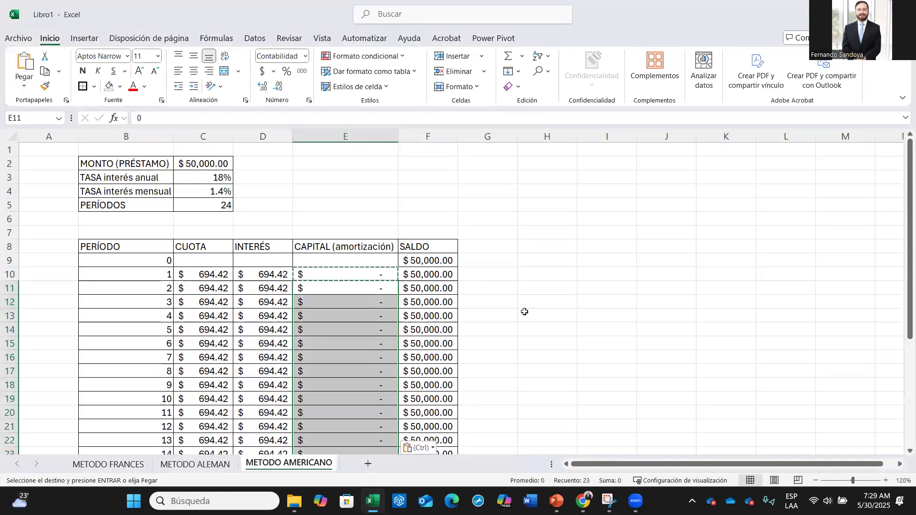
click(530, 288)
key(Escape)
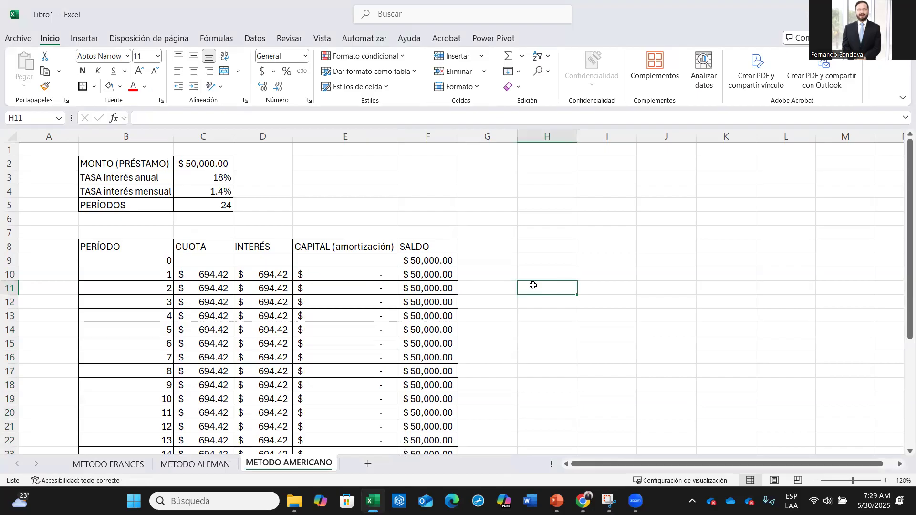
Step: Review the period 1 installment and interest formulas in C10 and D10, and the interest column down to period 24
click(202, 273)
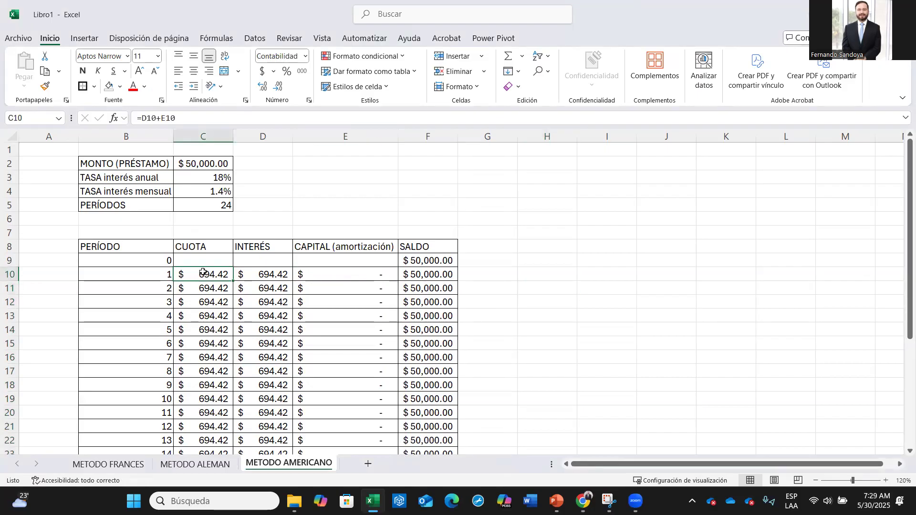
click(249, 275)
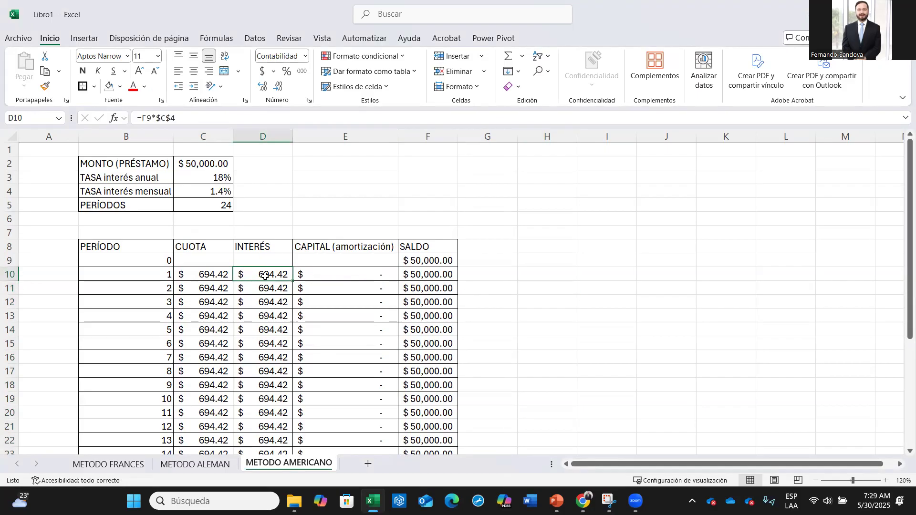
drag(266, 275, 263, 357)
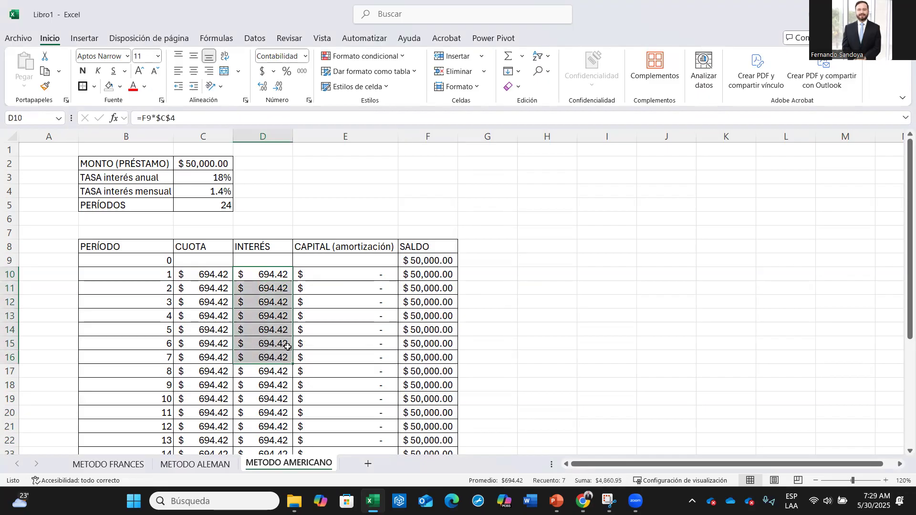
scroll(288, 348, down, 1)
scroll(288, 348, down, 4)
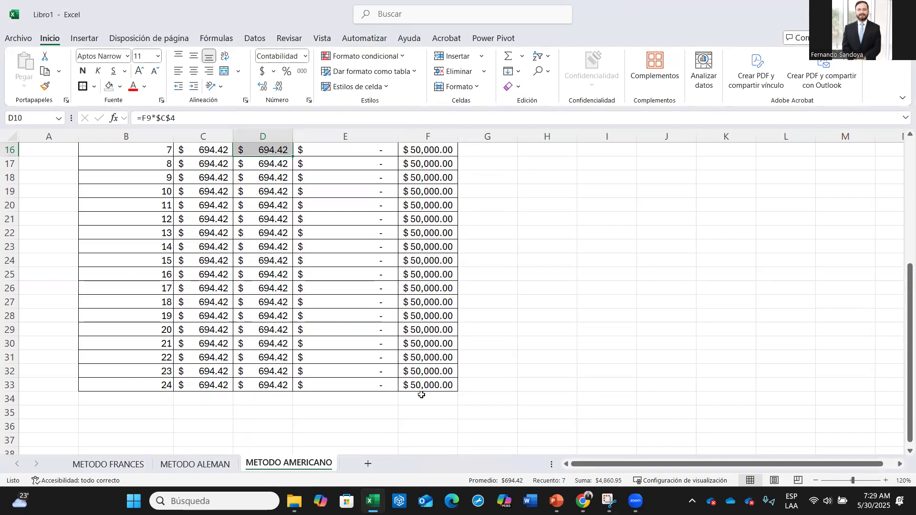
Step: Try entering 50,000 as the period 24 capital in E33, check the balance formula in F33, and undo the entry
click(336, 387)
scroll(338, 388, up, 5)
scroll(340, 388, down, 4)
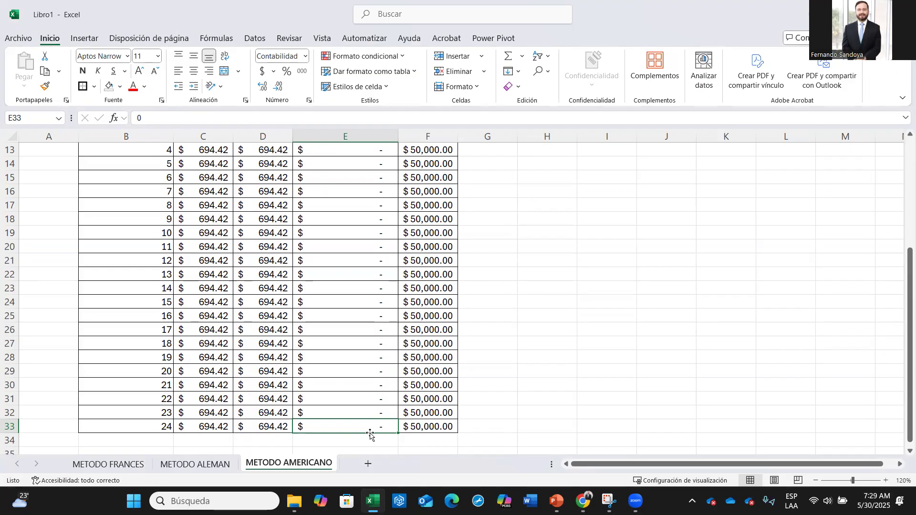
scroll(370, 436, down, 1)
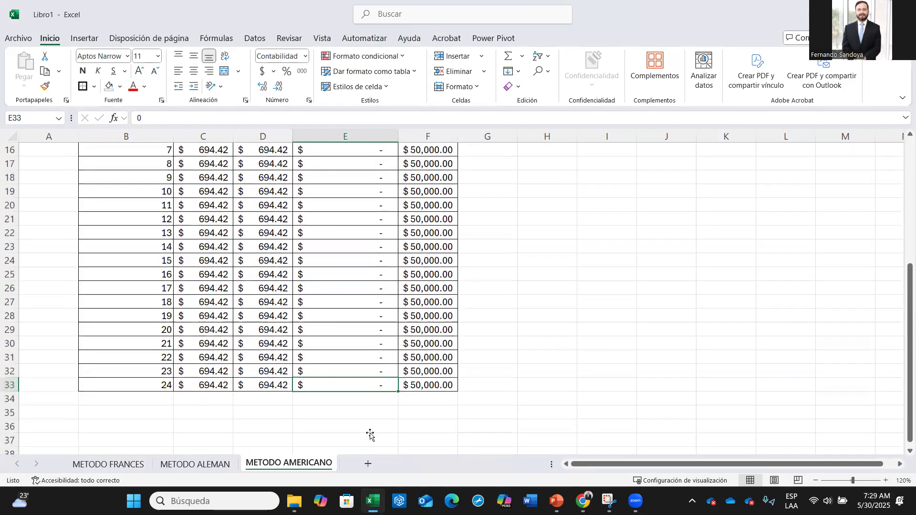
text(50,)
text(0000)
key(Return)
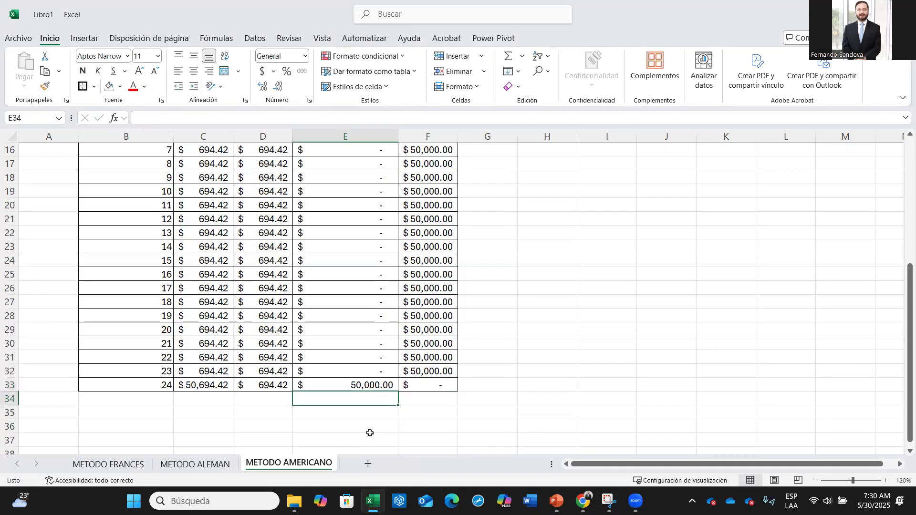
click(435, 385)
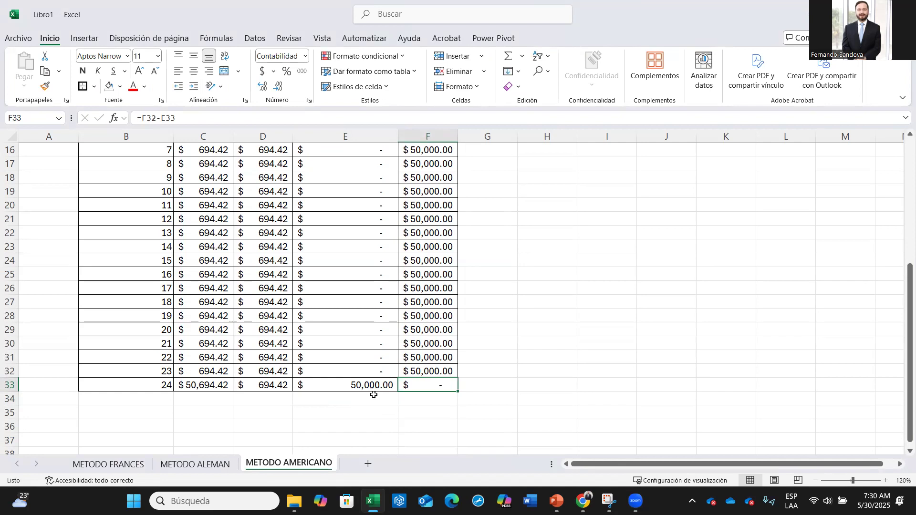
key(ctrl+z)
Step: Enter 50,000 as the final capital payment in E34 and calculate its remaining balance in F34 with =F33-E34
click(378, 401)
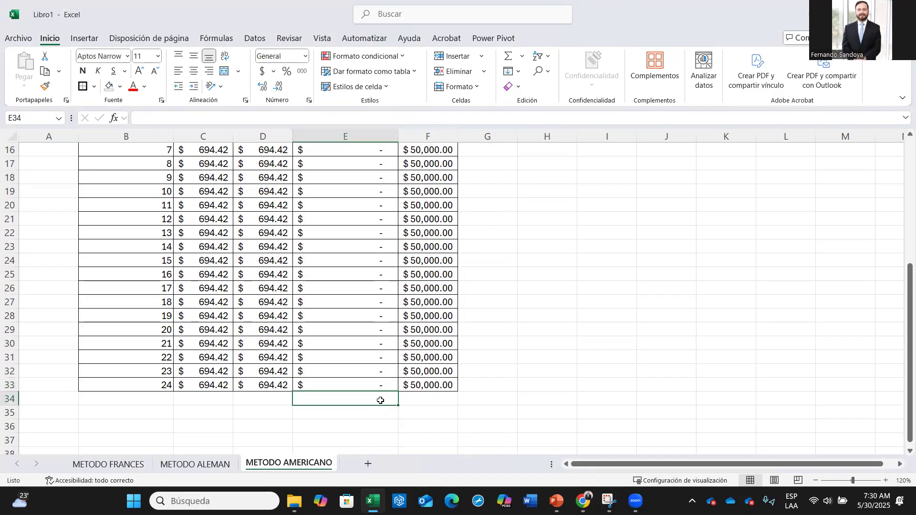
text(50,000)
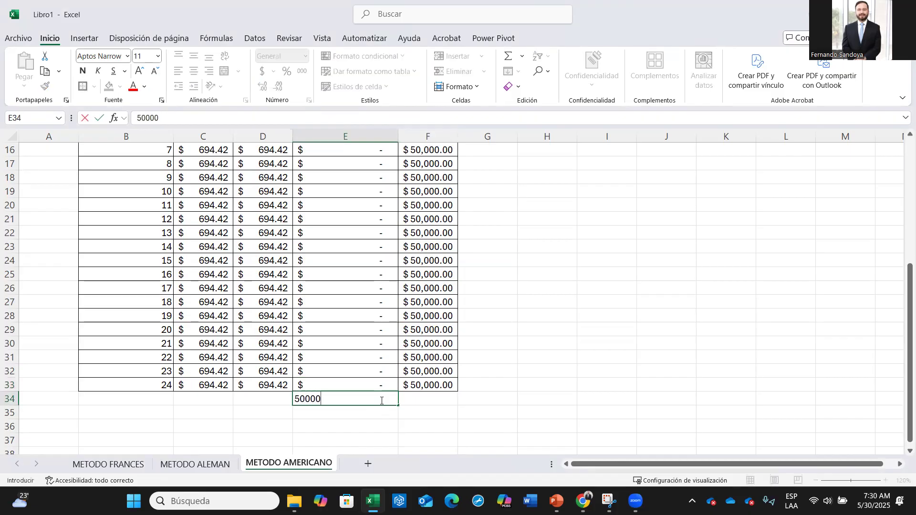
key(Tab)
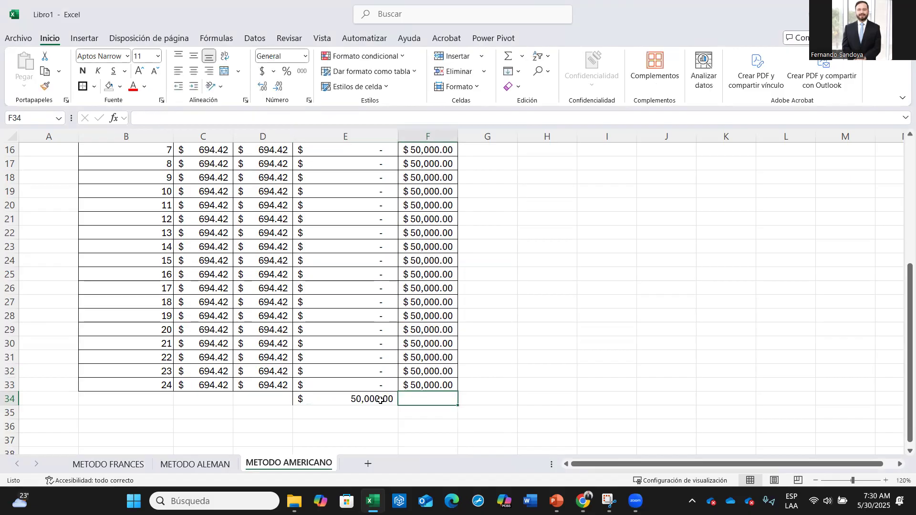
text(=)
click(416, 386)
text(-)
click(375, 404)
key(Return)
Step: Apply all borders and a thick outside border to the final payment cells E34:F34
drag(375, 404, 404, 399)
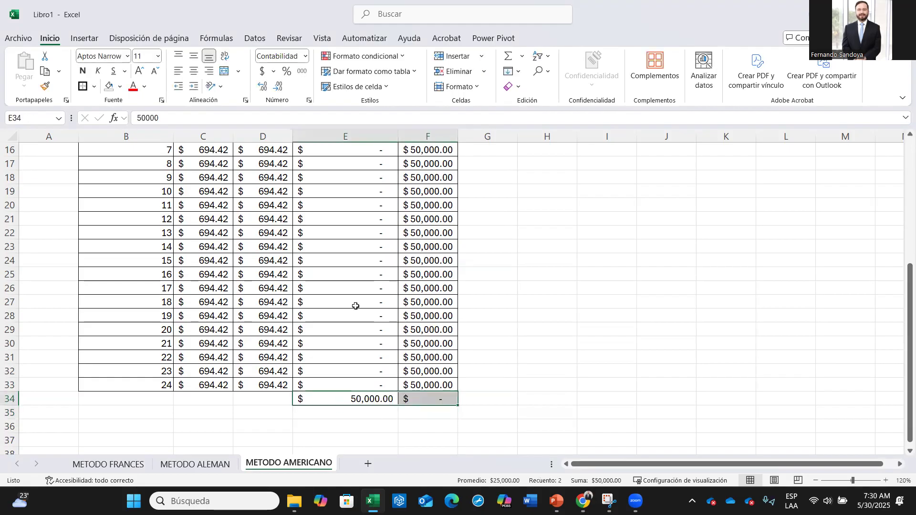
click(94, 86)
click(107, 207)
click(94, 86)
click(102, 240)
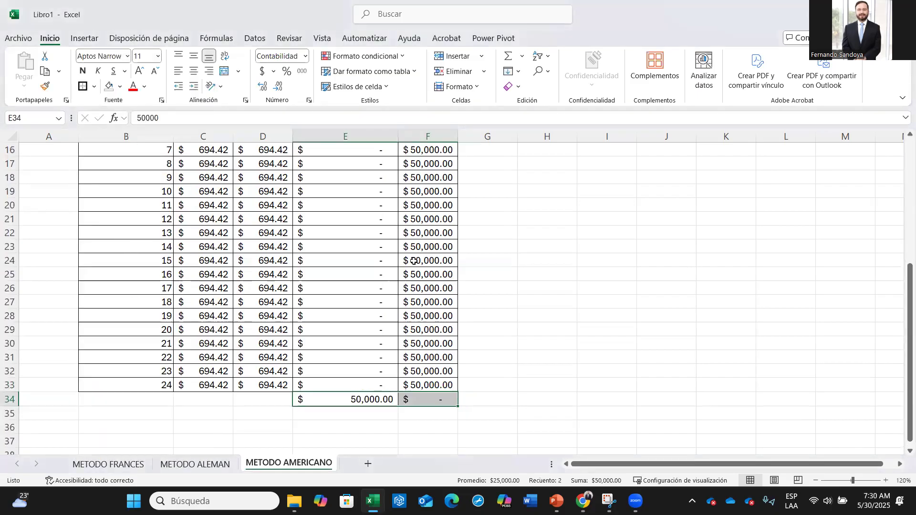
click(533, 287)
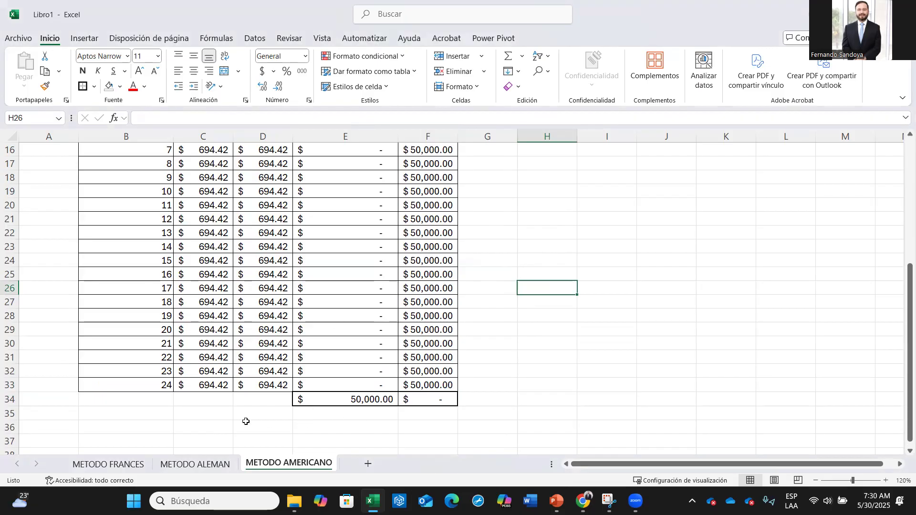
Step: Label the totals row under the amortization table with TOTAL in B35
click(149, 411)
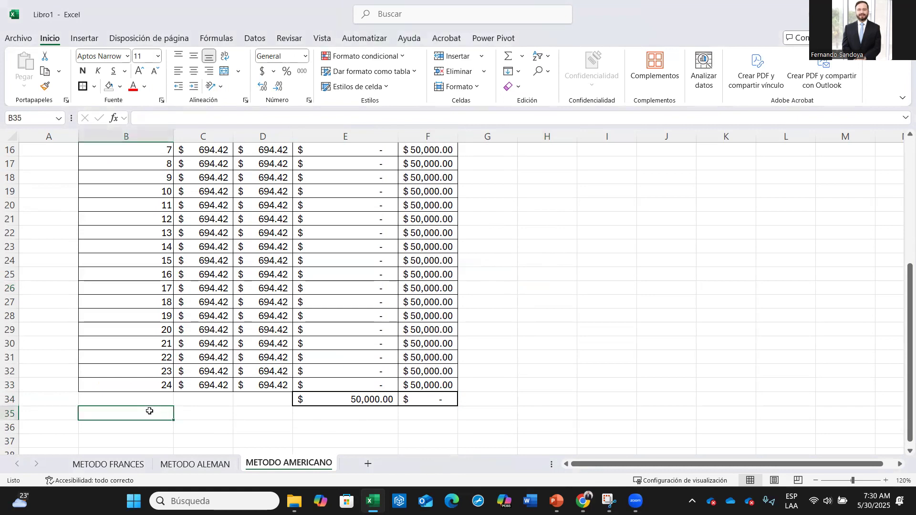
key(Caps_Lock)
text(TOTAL)
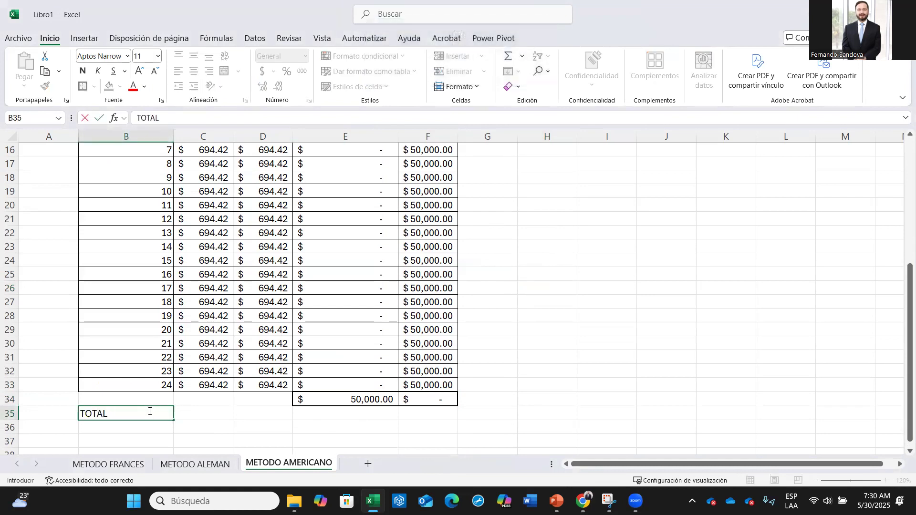
key(Tab)
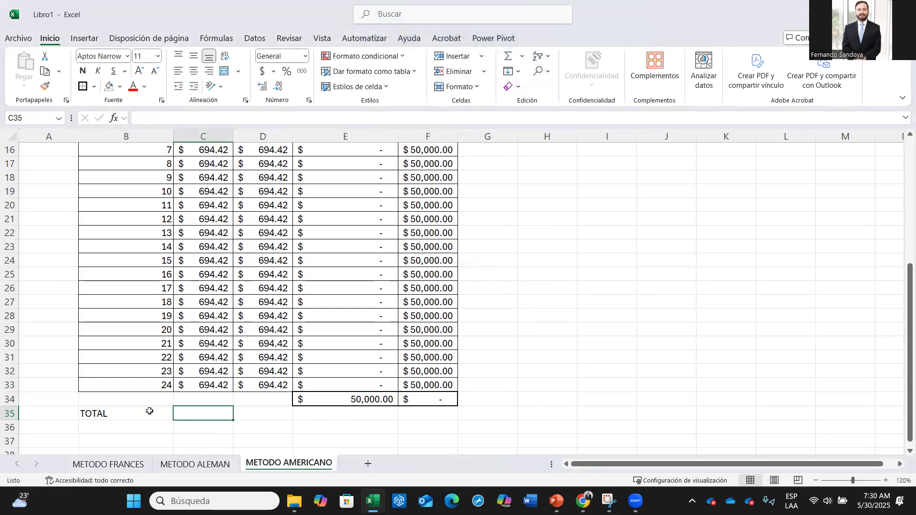
Step: Total the interest column in D35 with =SUMA(D10:D34), and compare it with the final capital payment in E34
scroll(337, 372, up, 5)
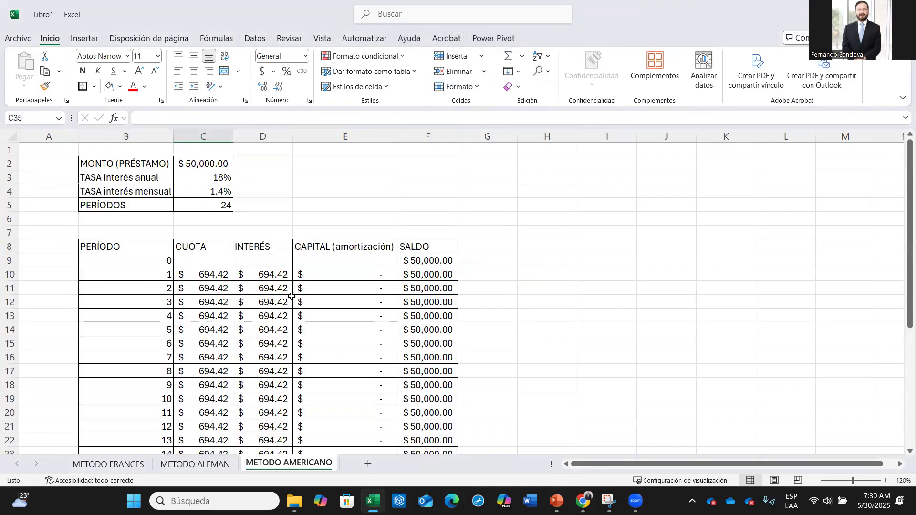
scroll(241, 287, down, 6)
click(264, 372)
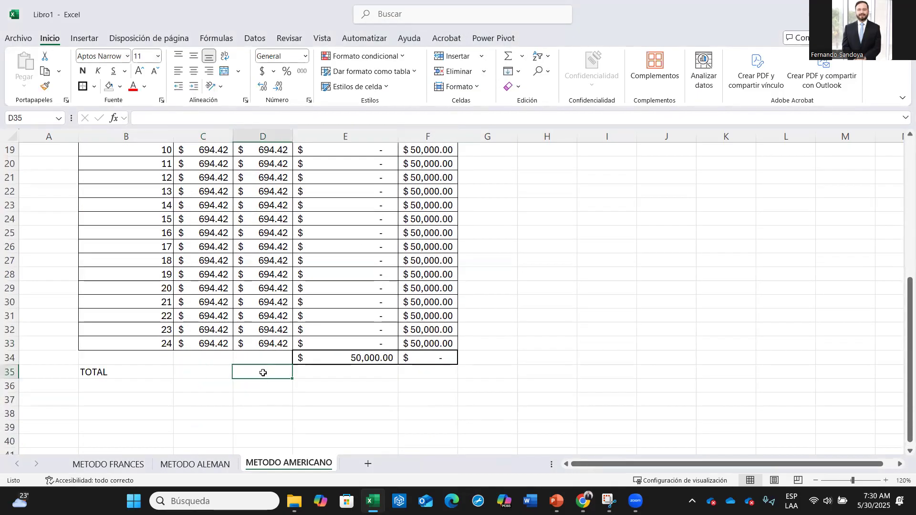
click(508, 56)
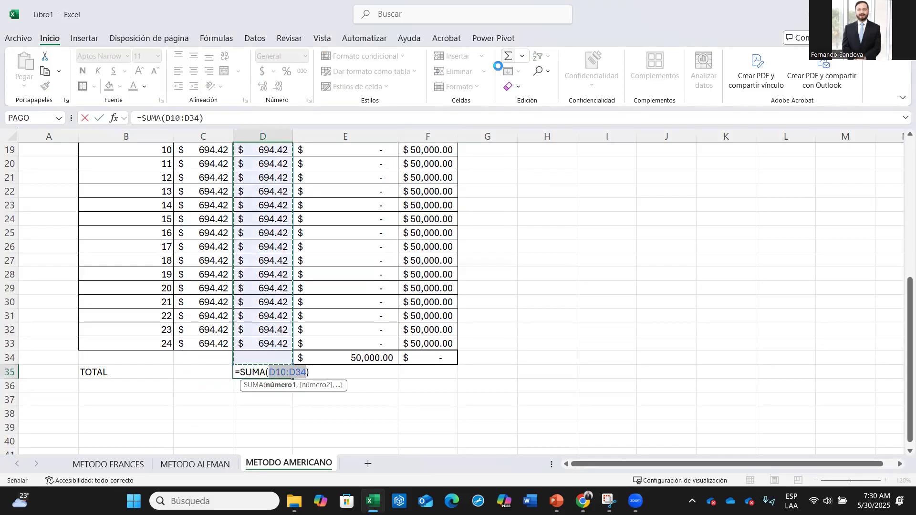
key(Return)
click(260, 373)
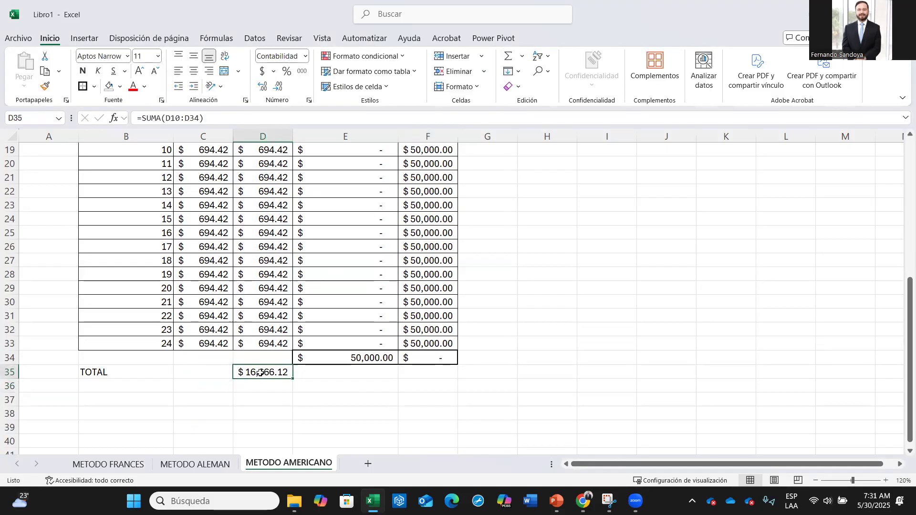
click(353, 358)
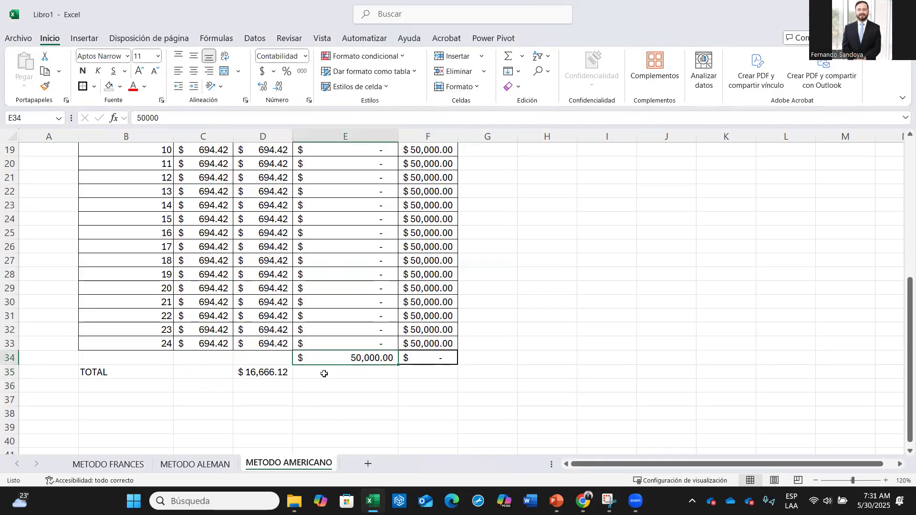
click(271, 374)
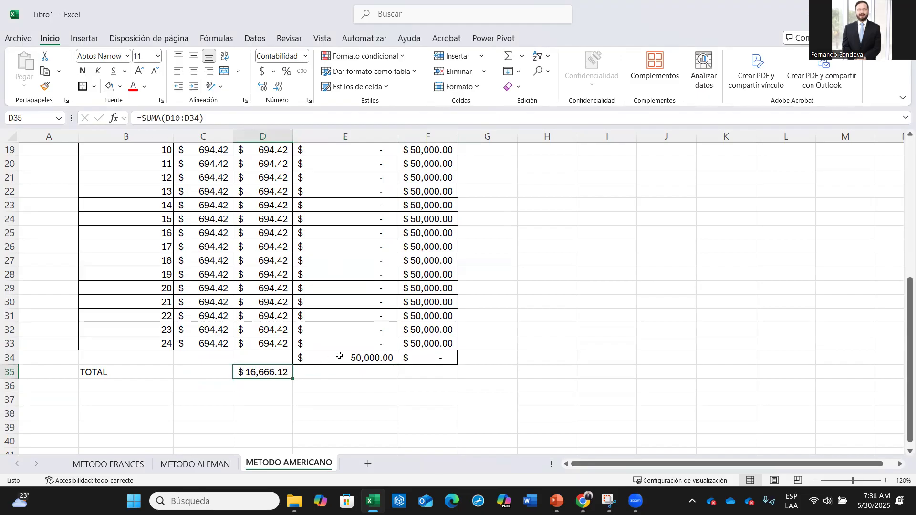
Step: Apply all borders to the totals row cells B35:D35 under the American-method table
scroll(277, 369, up, 5)
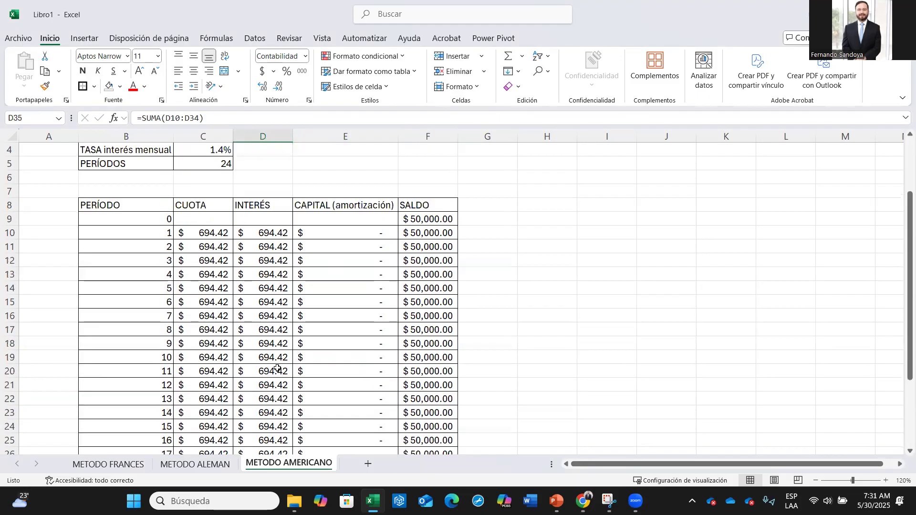
scroll(277, 368, down, 4)
drag(154, 410, 267, 413)
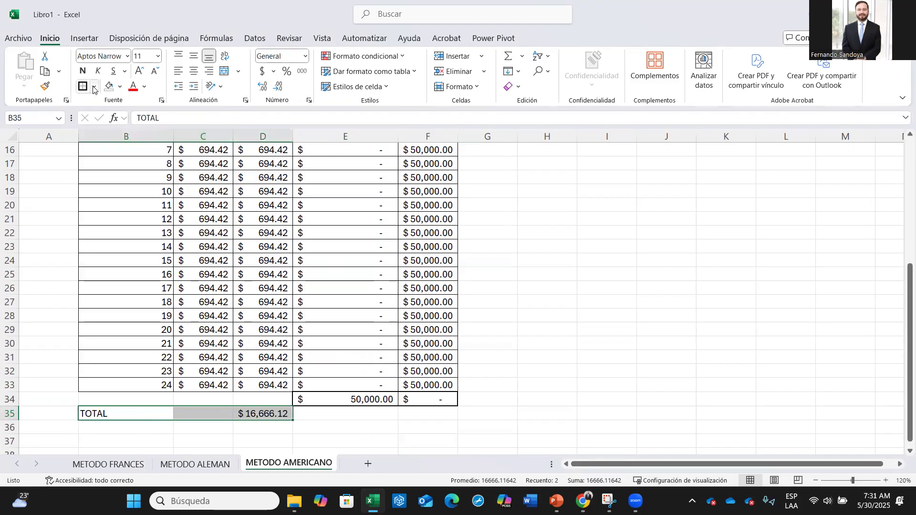
click(94, 87)
click(138, 208)
click(354, 425)
Step: Move the TOTAL label to C35, and format C35:D35 in bold with the fill Ciruela, Énfasis 5, Claro 80%
click(132, 417)
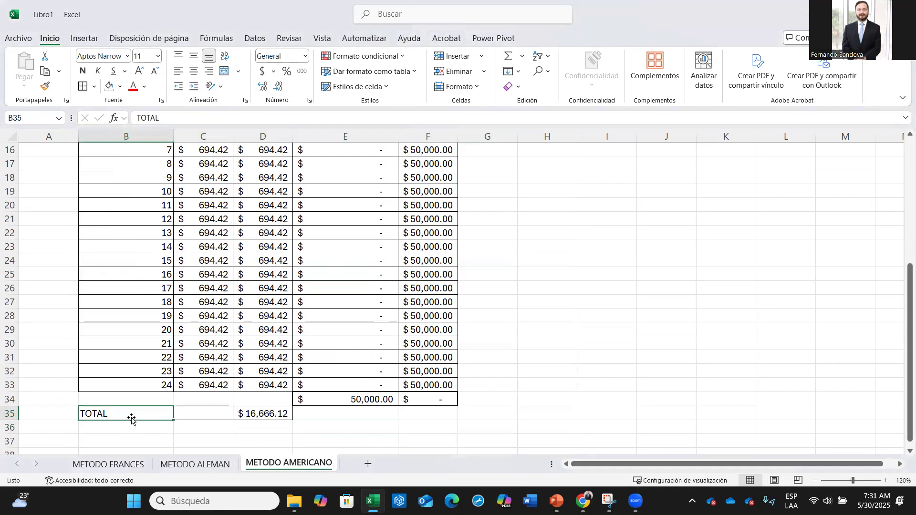
drag(123, 419, 264, 414)
click(348, 424)
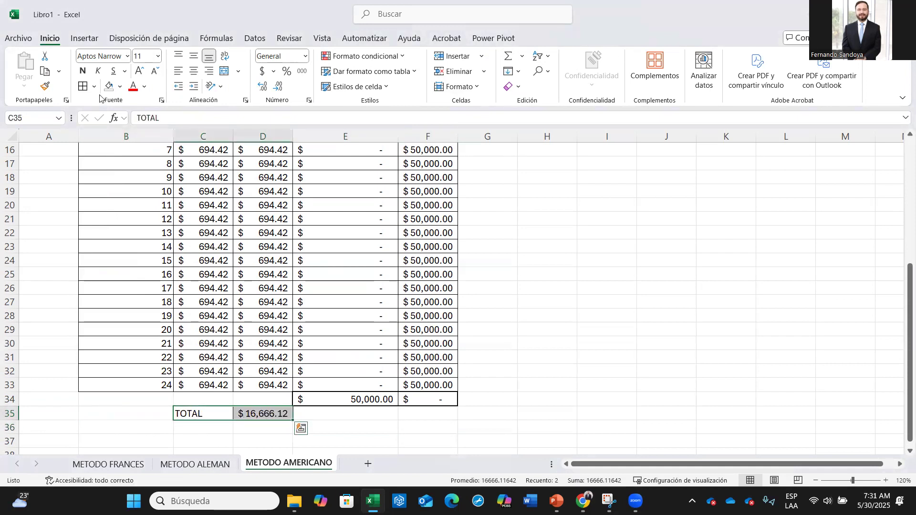
click(120, 87)
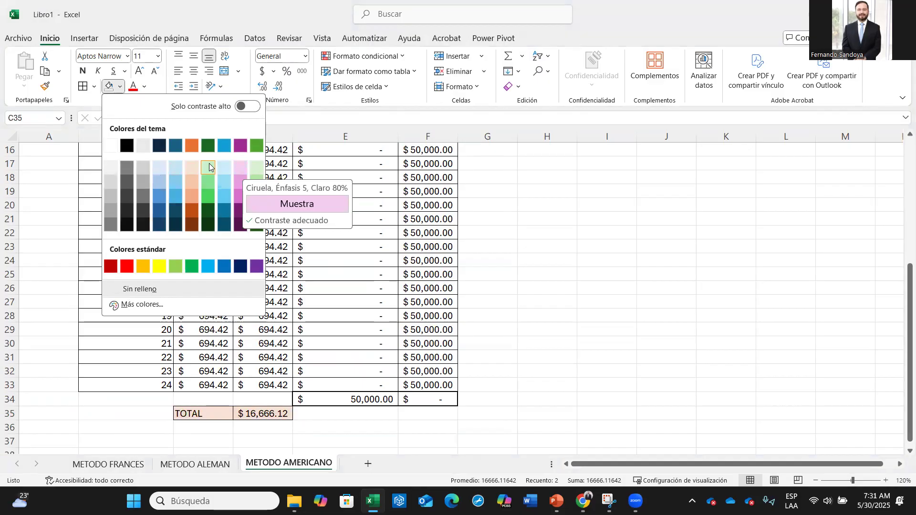
click(239, 168)
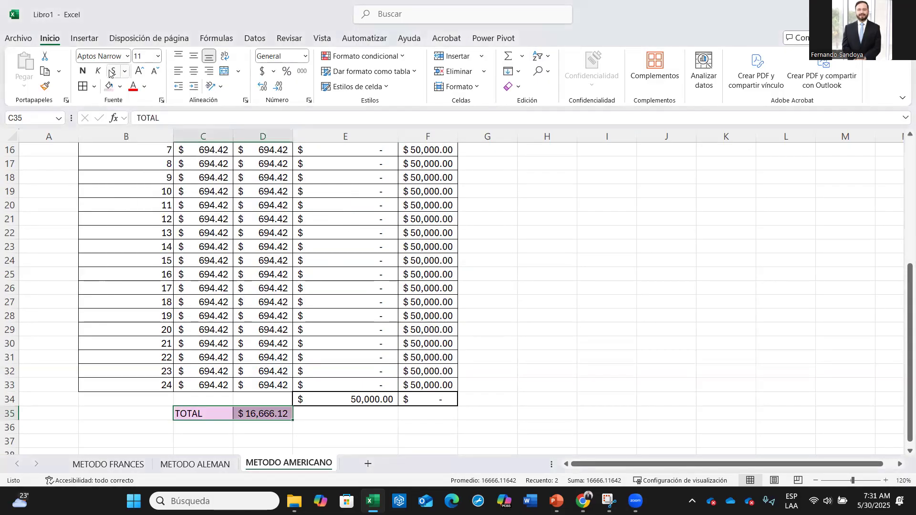
click(82, 71)
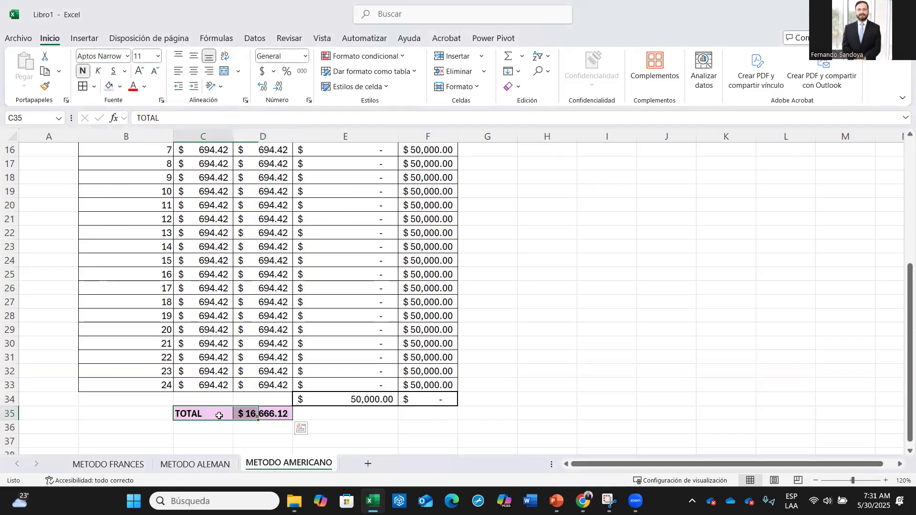
click(358, 426)
Step: Copy the total cells C35:D35 to C35 in METODO ALEMAN, and check the total against that sheet's interest column
drag(213, 413, 256, 413)
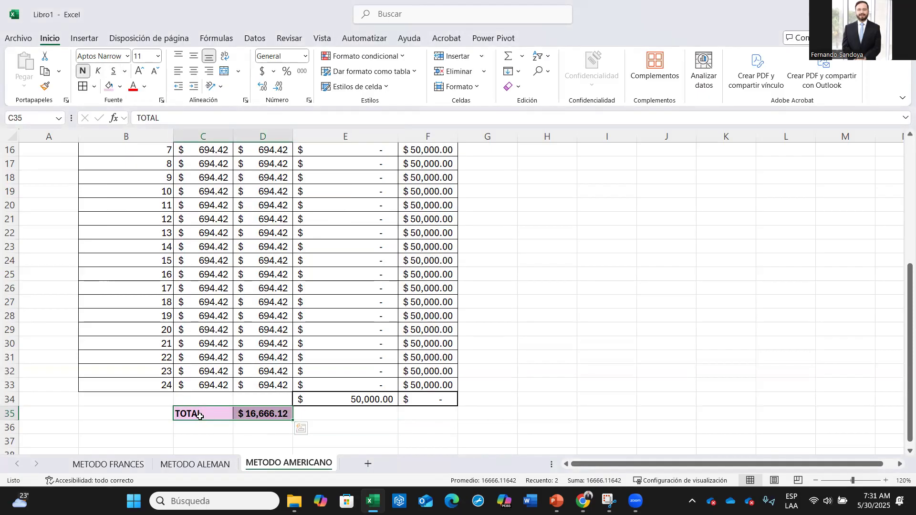
key(ctrl+c)
key(ctrl+Page_Up)
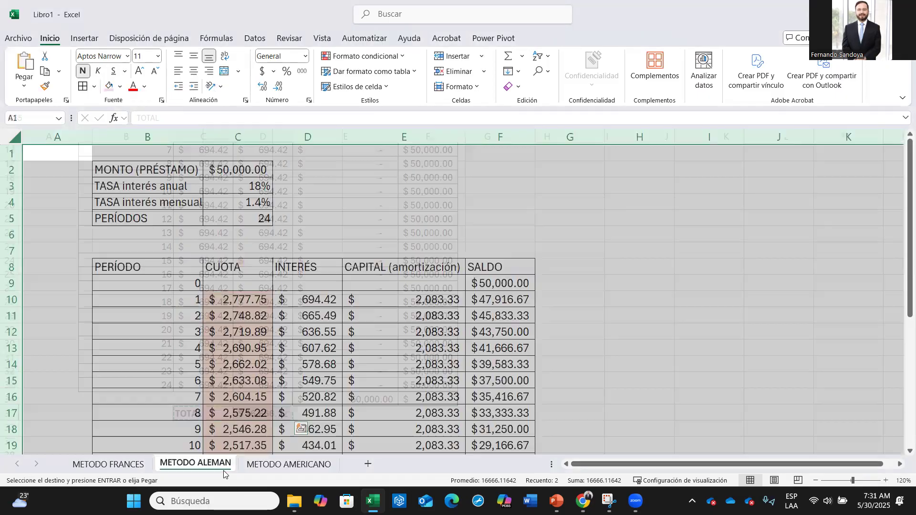
scroll(335, 346, down, 8)
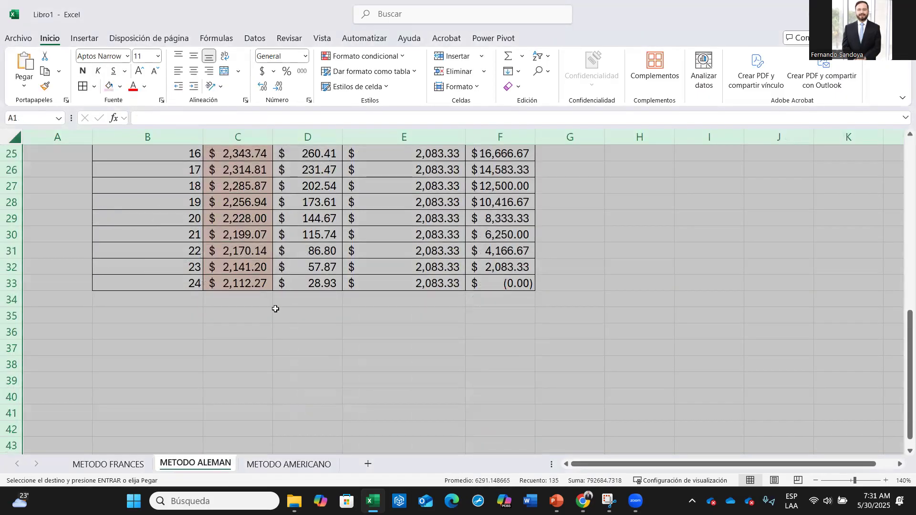
click(256, 313)
key(ctrl+v)
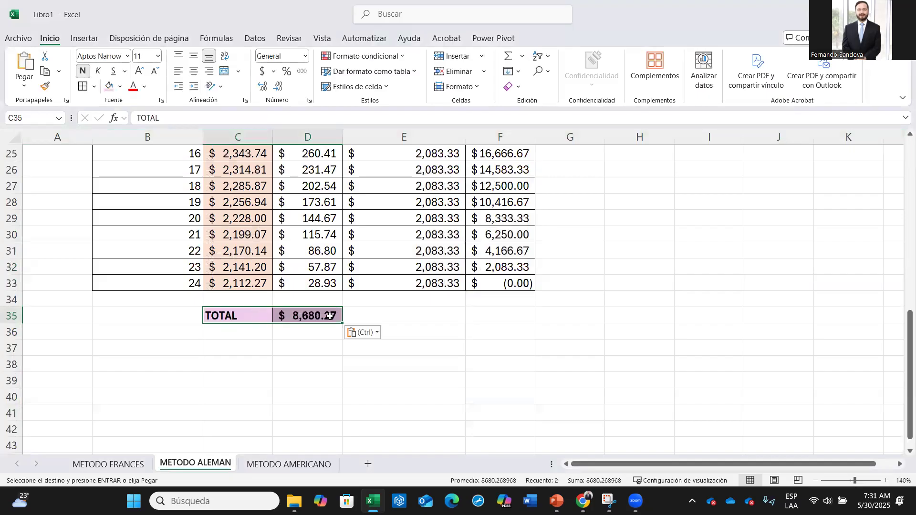
click(368, 309)
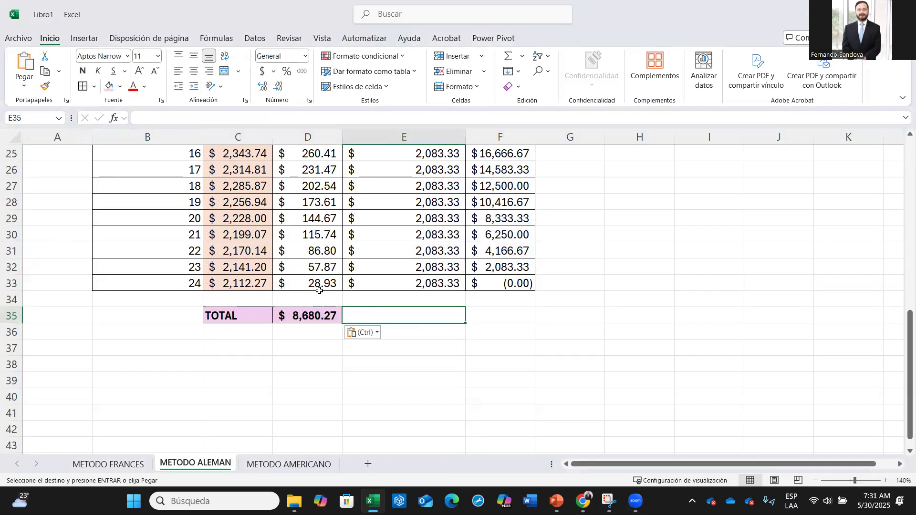
scroll(308, 328, up, 7)
click(318, 254)
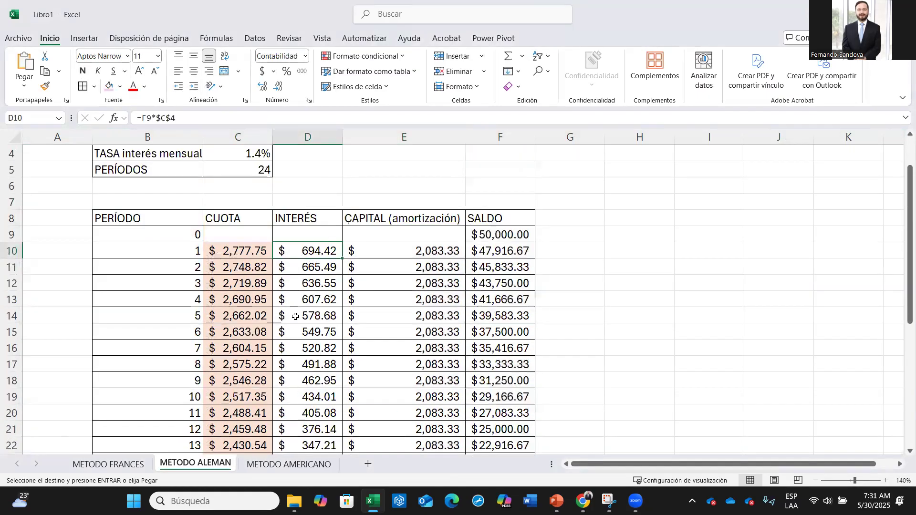
scroll(250, 310, down, 6)
scroll(236, 301, up, 7)
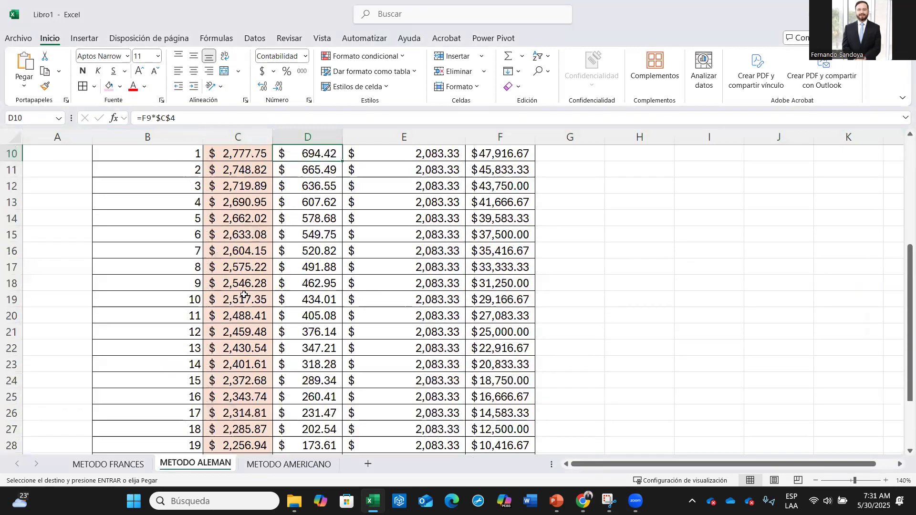
scroll(261, 407, down, 4)
scroll(261, 407, down, 1)
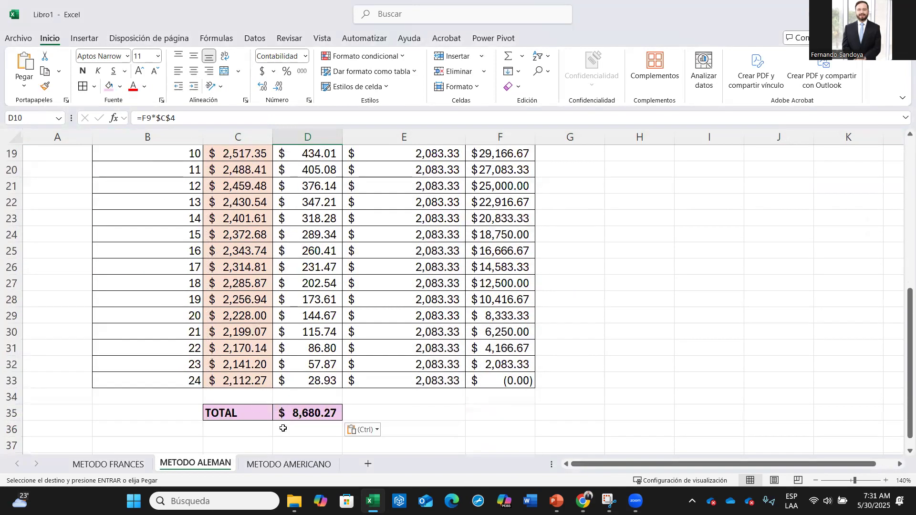
Step: Paste the copied total cells into C35:D35 under the table in METODO FRANCES
click(126, 464)
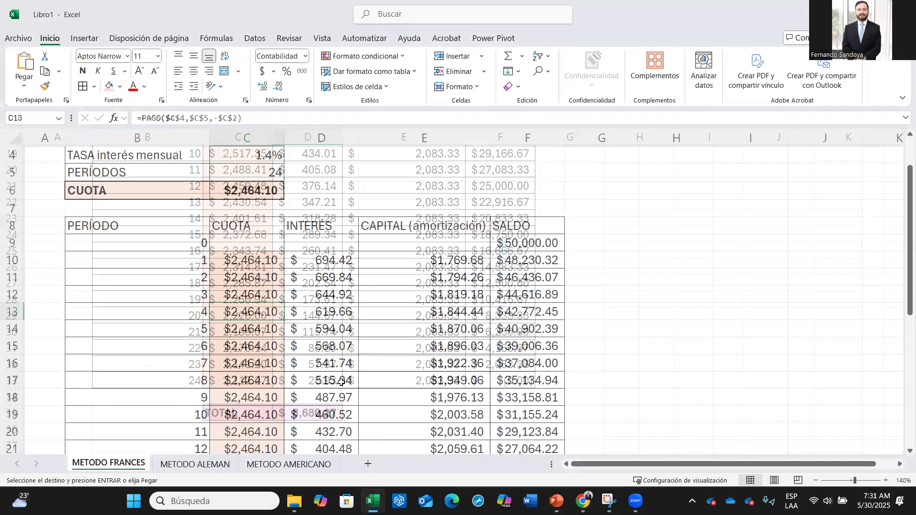
scroll(339, 381, down, 6)
scroll(308, 281, down, 2)
click(271, 276)
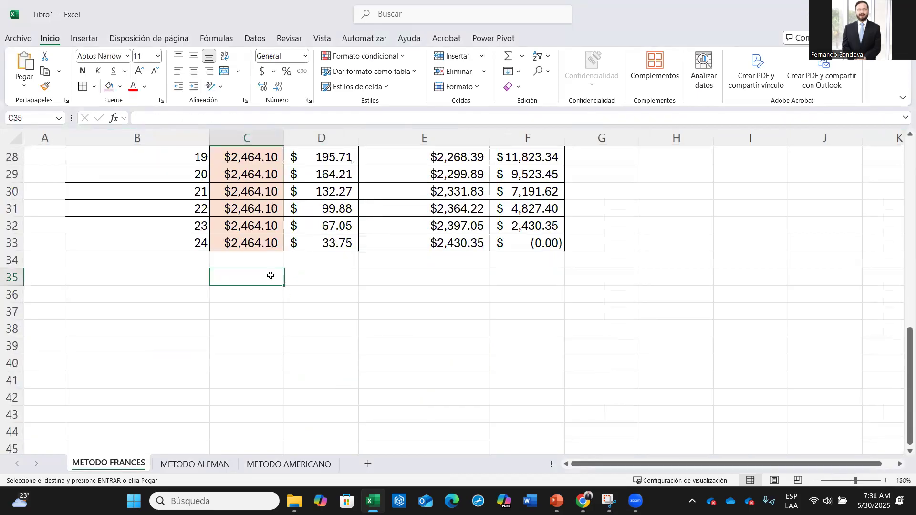
key(ctrl+v)
key(Escape)
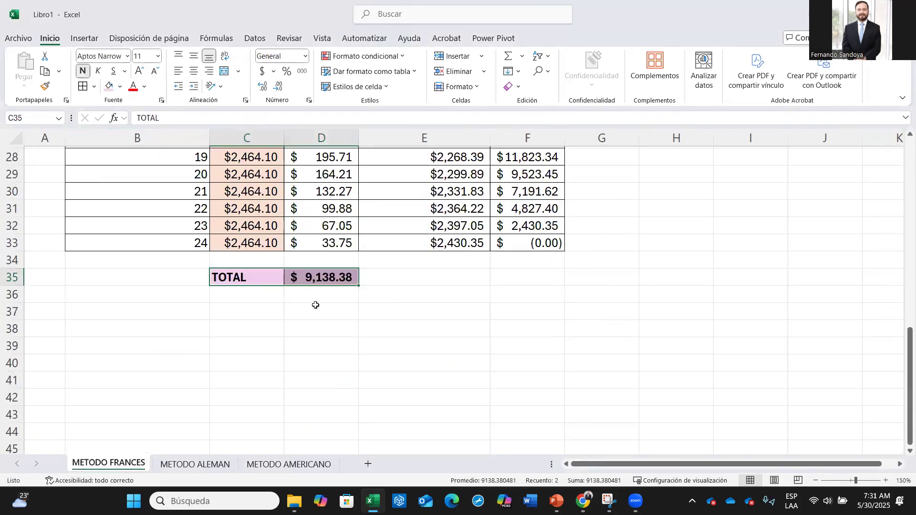
Step: Check the D35 total against the interest column in METODO FRANCES, and compare it with the total in METODO ALEMAN
click(296, 295)
click(291, 279)
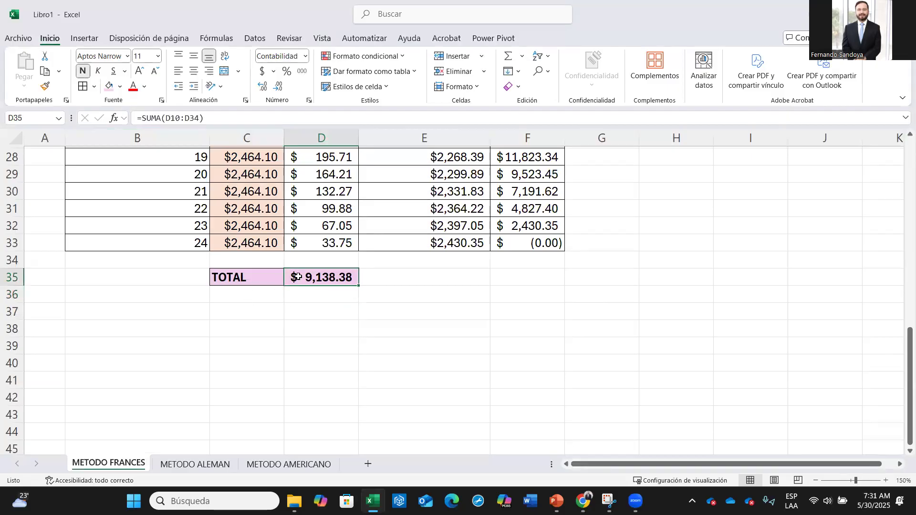
click(256, 276)
click(327, 276)
scroll(322, 257, up, 8)
scroll(322, 256, down, 8)
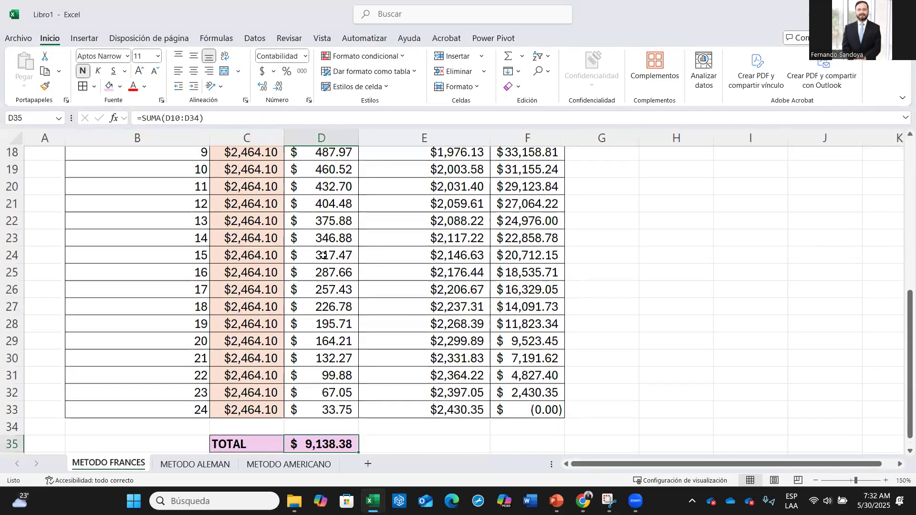
click(201, 465)
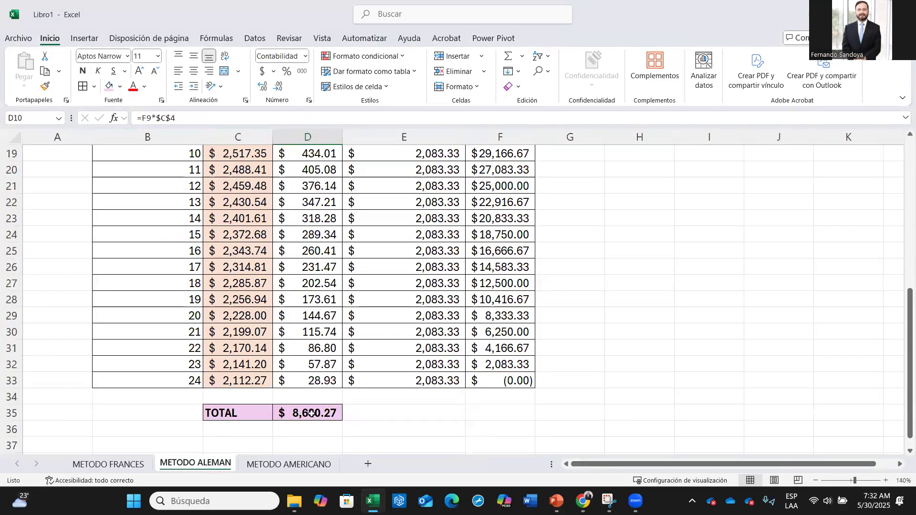
Step: Examine the total interest and the final capital payment in E34 of METODO AMERICANO
click(281, 465)
click(247, 425)
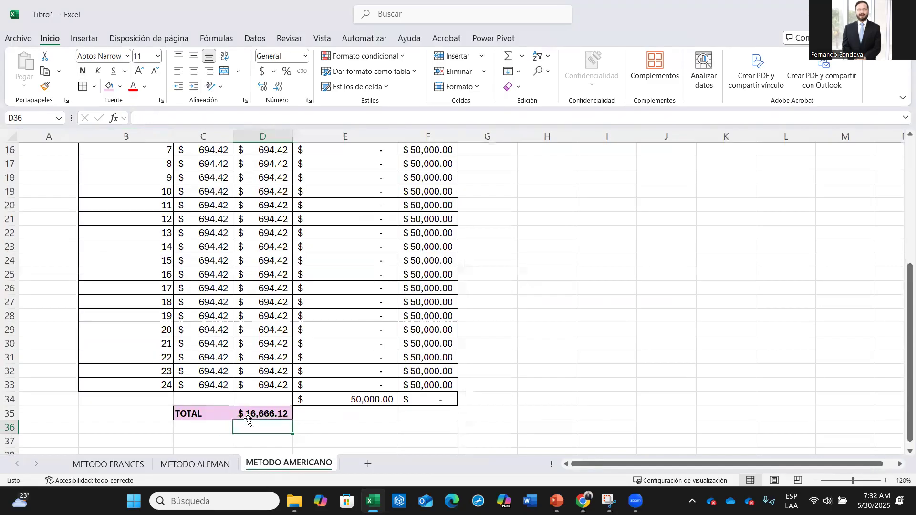
click(210, 415)
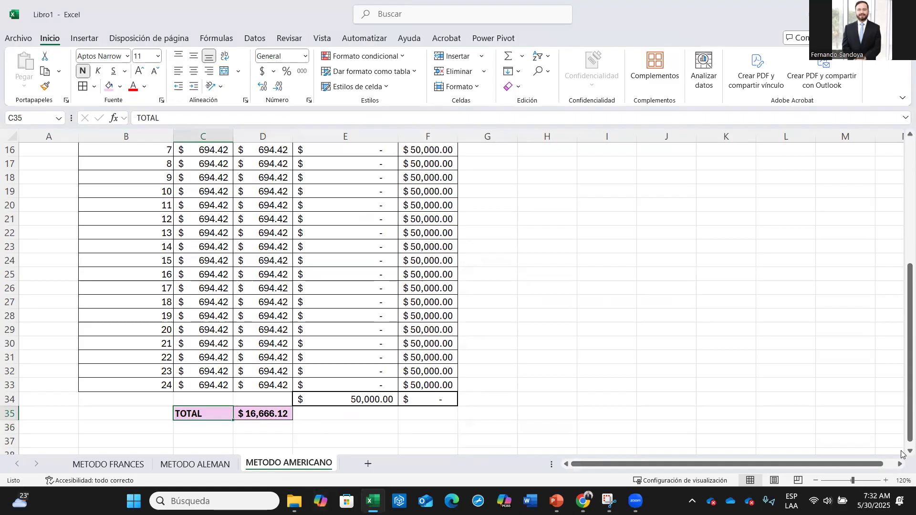
click(885, 480)
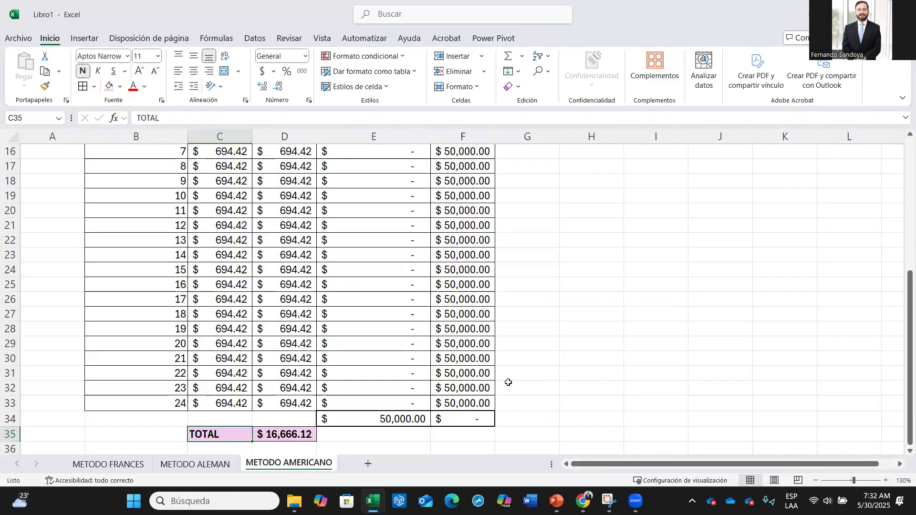
click(376, 405)
click(376, 418)
click(366, 436)
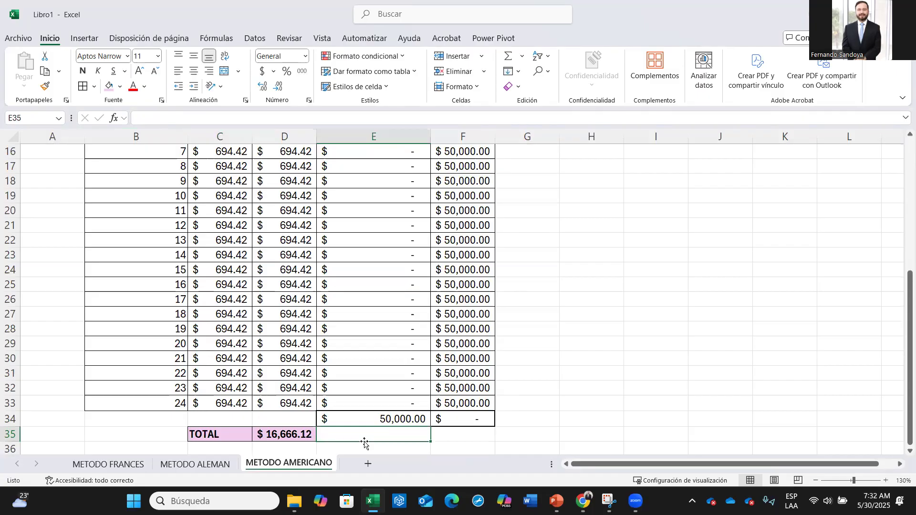
Step: Compare the METODO FRANCES total with the METODO ALEMAN one, and examine the total cells C35:D35 in METODO ALEMAN
click(193, 465)
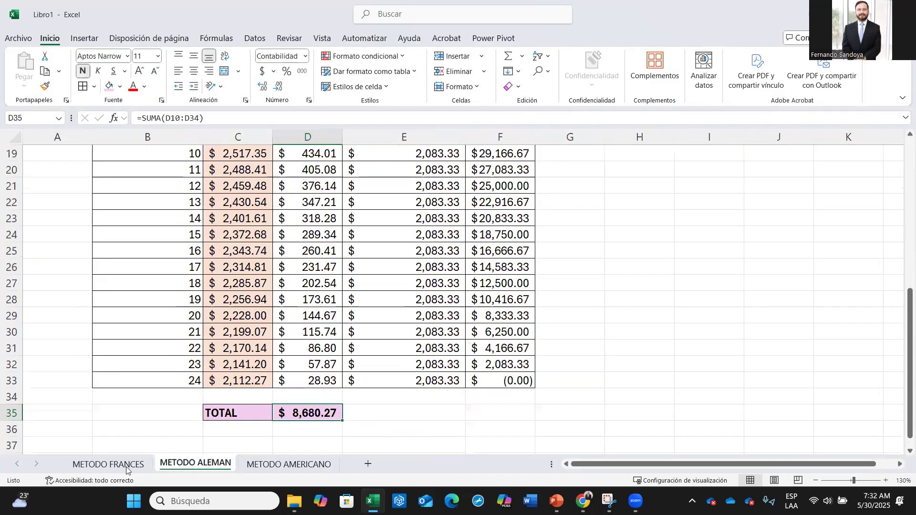
click(126, 466)
click(193, 465)
drag(246, 413, 312, 412)
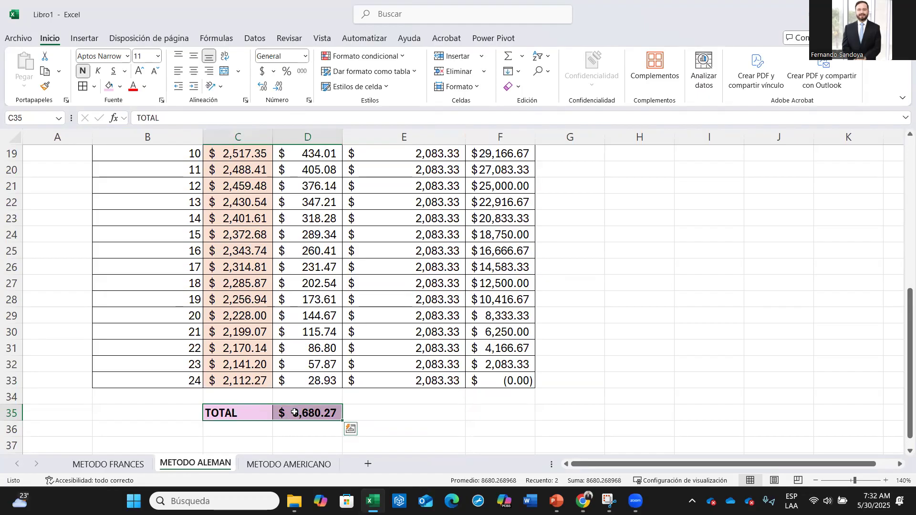
click(297, 413)
key(Left)
click(297, 414)
click(247, 413)
click(286, 411)
click(260, 413)
click(285, 415)
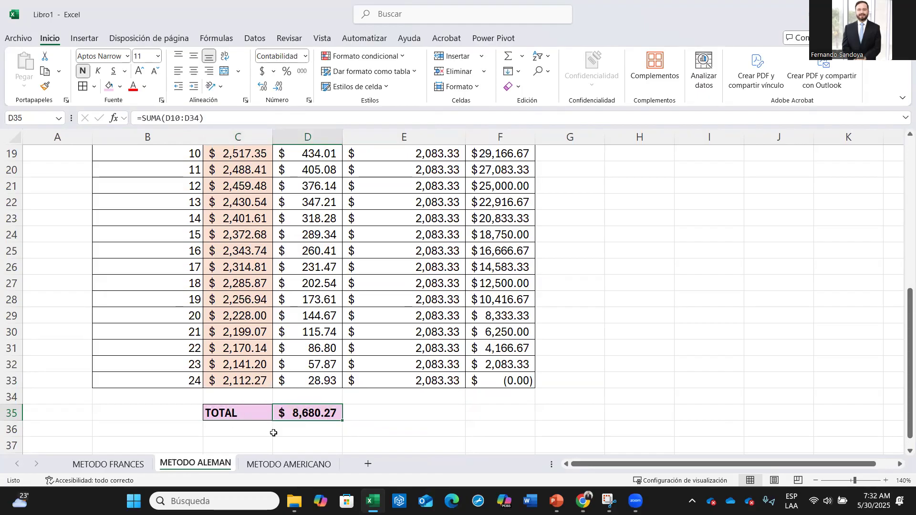
Step: Compare the interest totals of the American, German and French methods across their three sheets
click(305, 464)
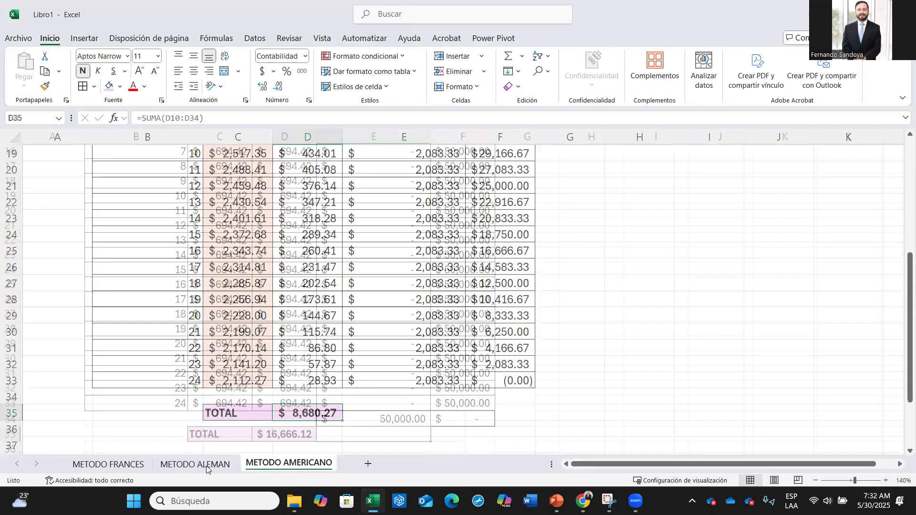
click(207, 466)
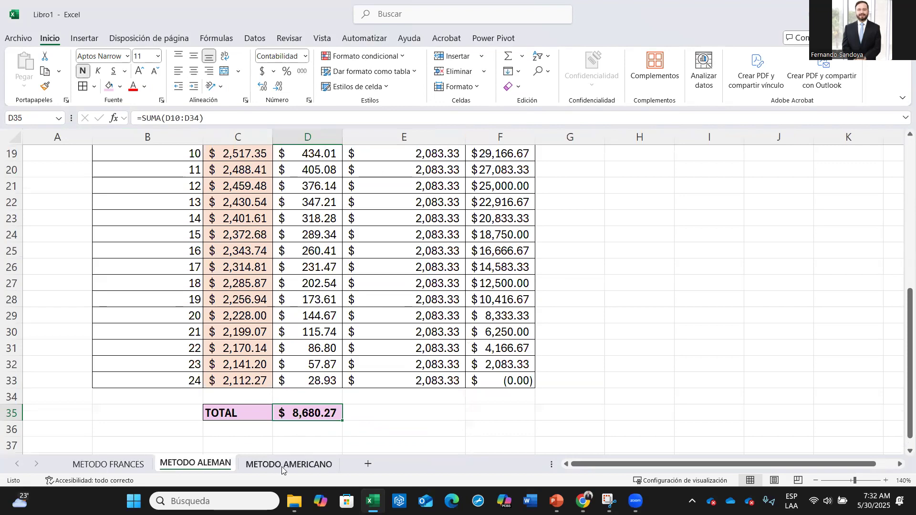
click(282, 465)
click(219, 404)
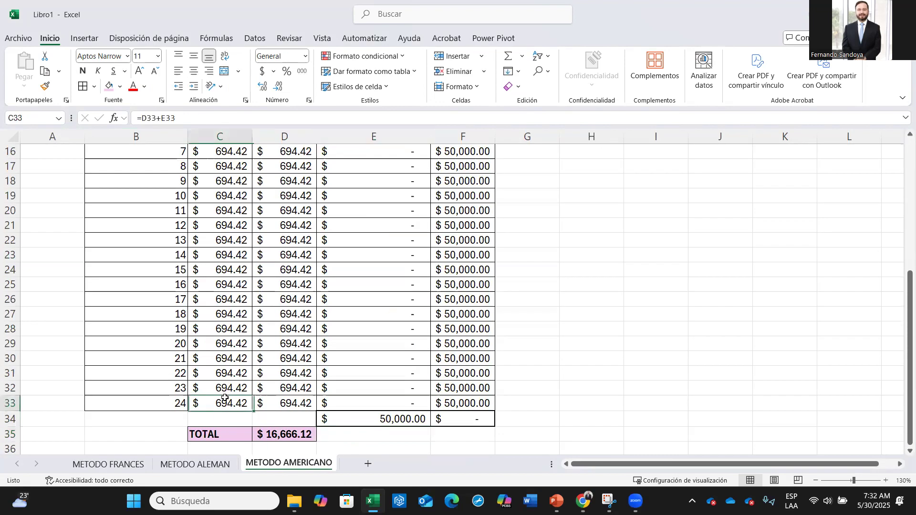
click(203, 465)
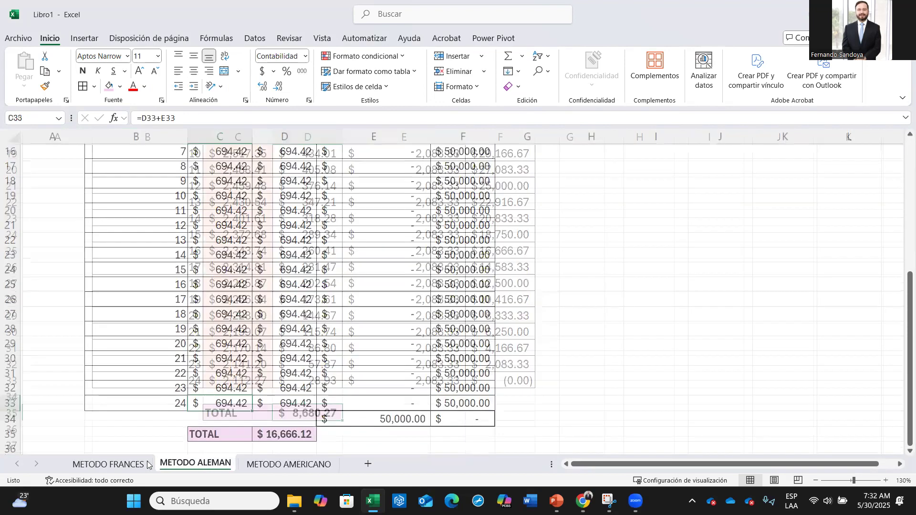
click(142, 465)
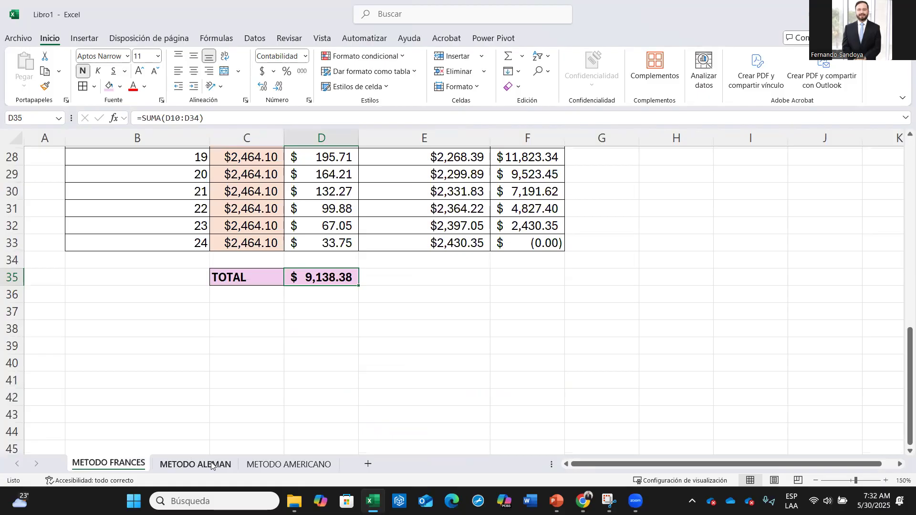
click(211, 464)
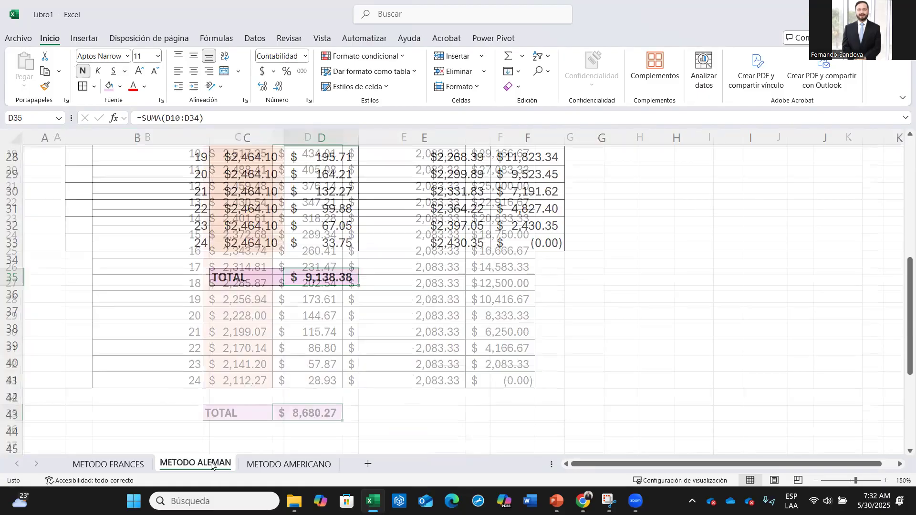
click(310, 465)
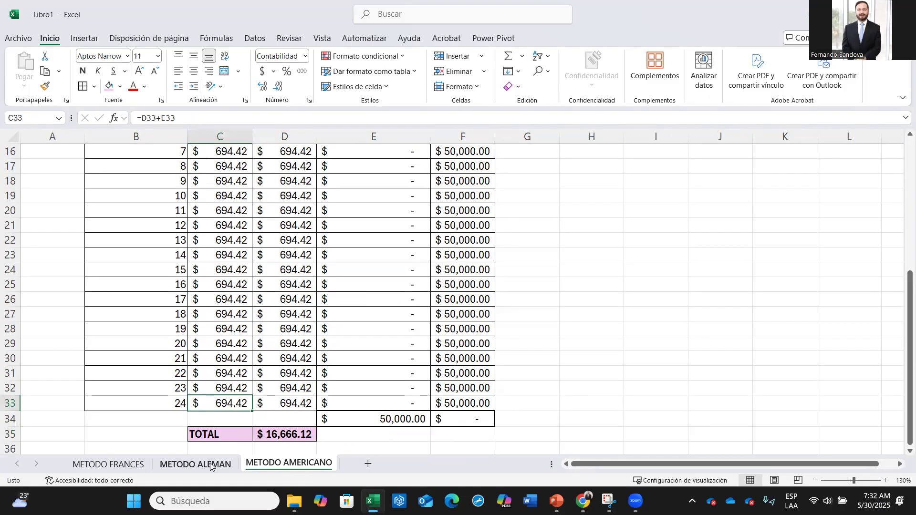
Step: Compare the interest totals in D35 across the METODO FRANCES, METODO ALEMAN and METODO AMERICANO sheets
click(195, 465)
click(136, 464)
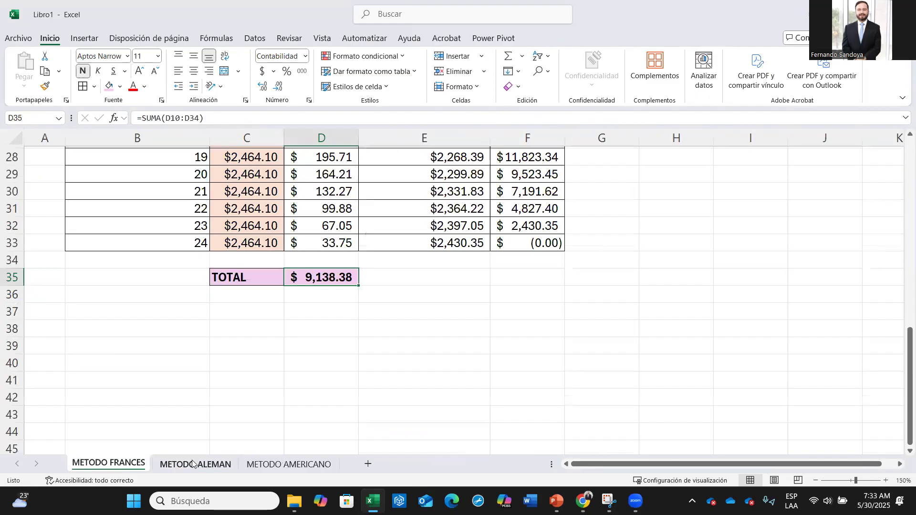
click(193, 465)
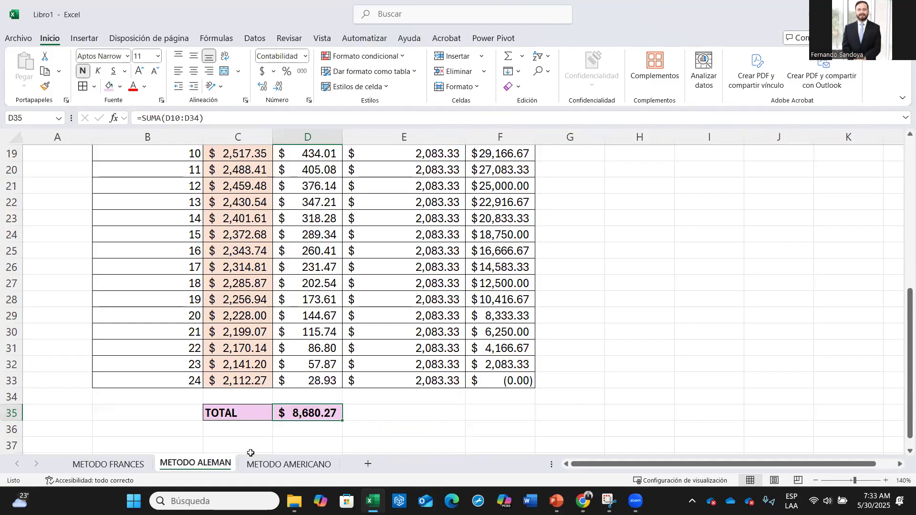
click(262, 465)
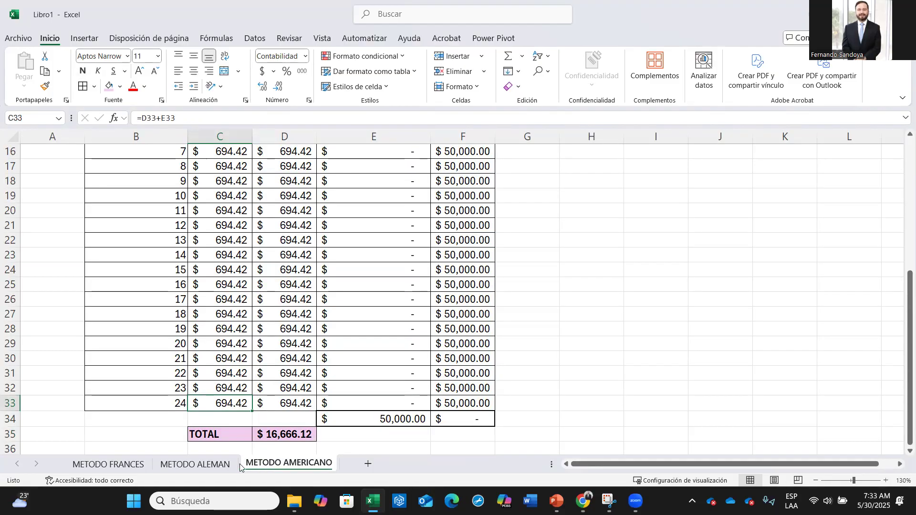
click(211, 466)
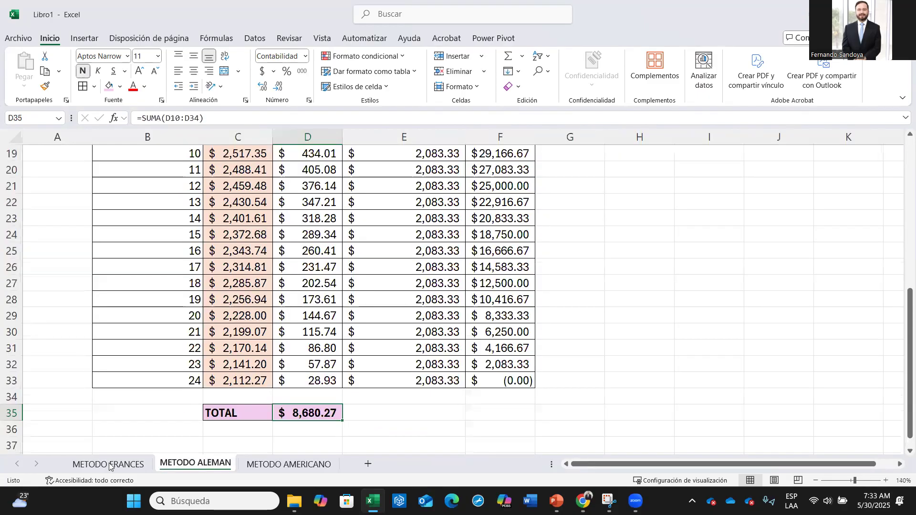
click(110, 466)
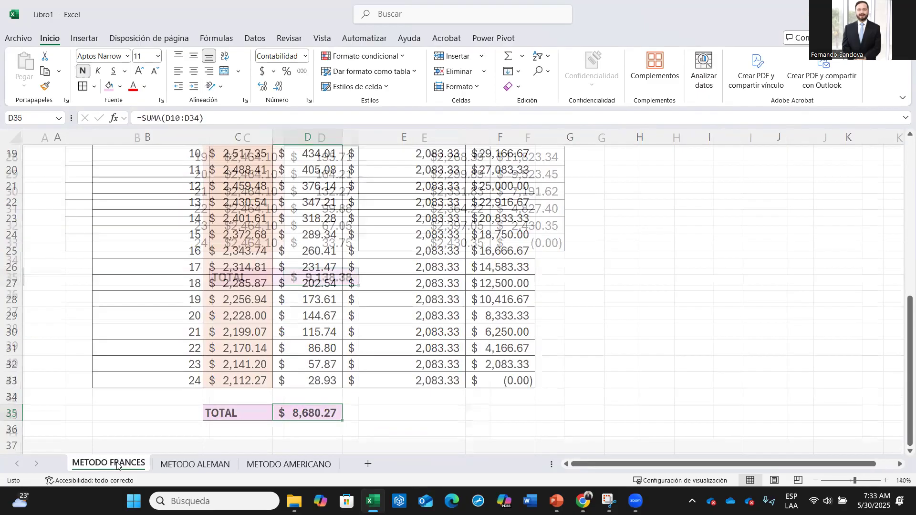
Step: Fill the CUOTA cells C10:C33 in METODO AMERICANO with the light orange used for CUOTA in the other sheets
click(246, 465)
scroll(299, 412, up, 4)
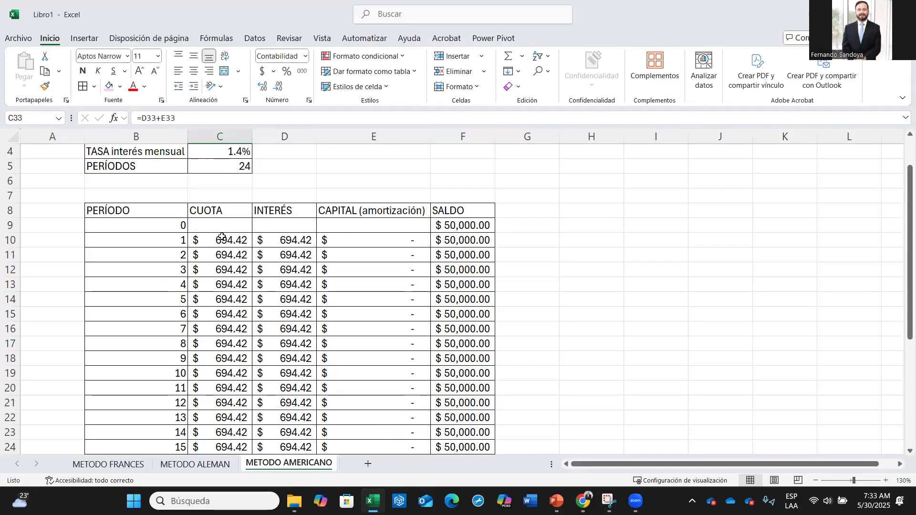
drag(221, 242, 219, 407)
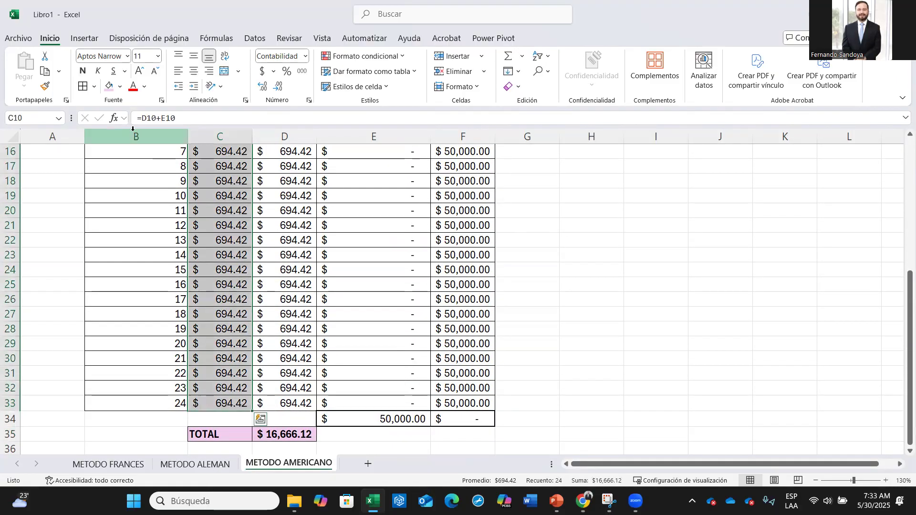
click(108, 86)
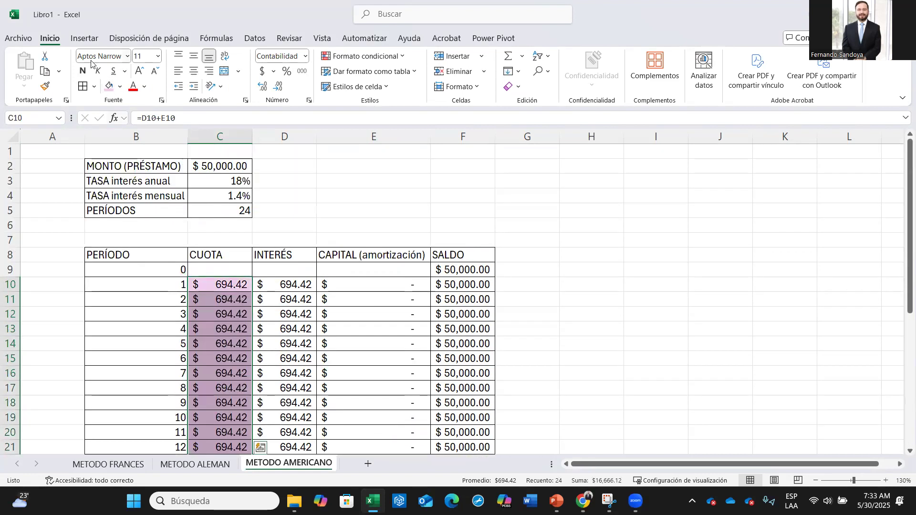
click(120, 86)
click(195, 173)
click(606, 360)
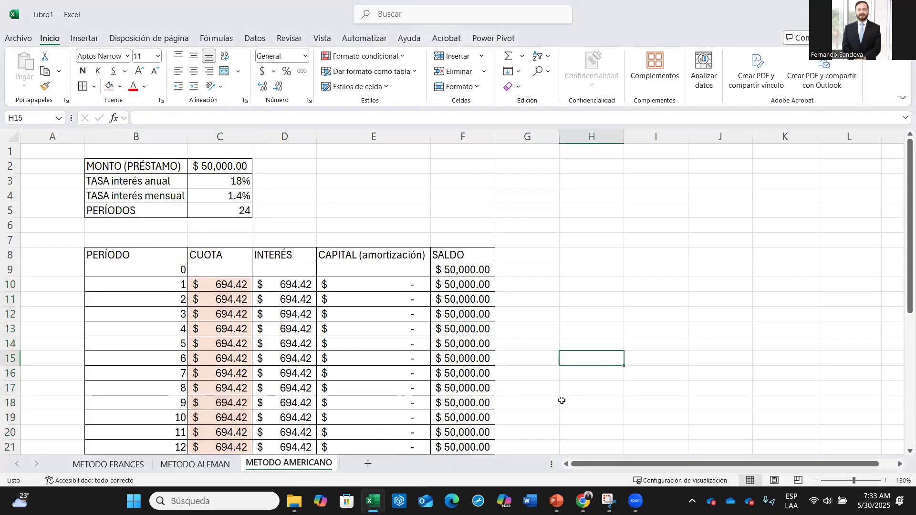
Step: Examine the shaded CUOTA column in METODO AMERICANO and compare it with the CUOTA columns in METODO ALEMAN and METODO FRANCES
scroll(563, 401, down, 4)
scroll(563, 401, down, 2)
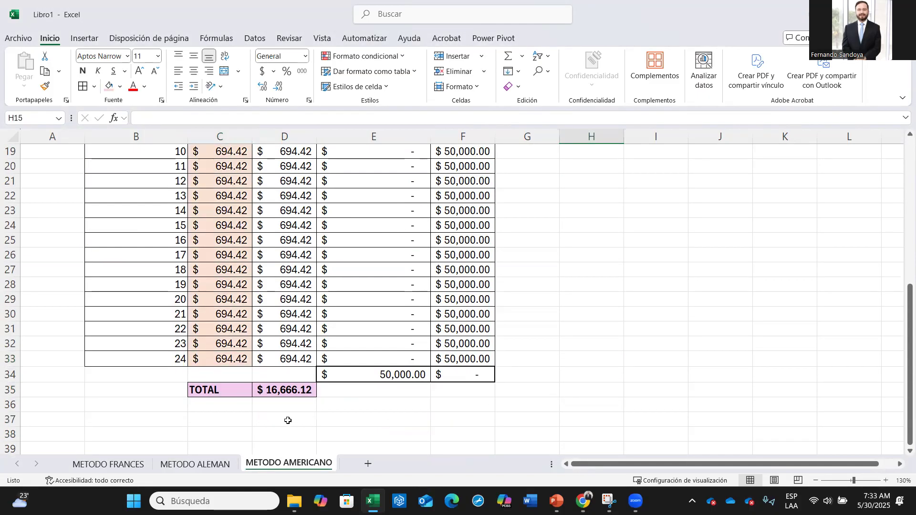
scroll(296, 449, up, 5)
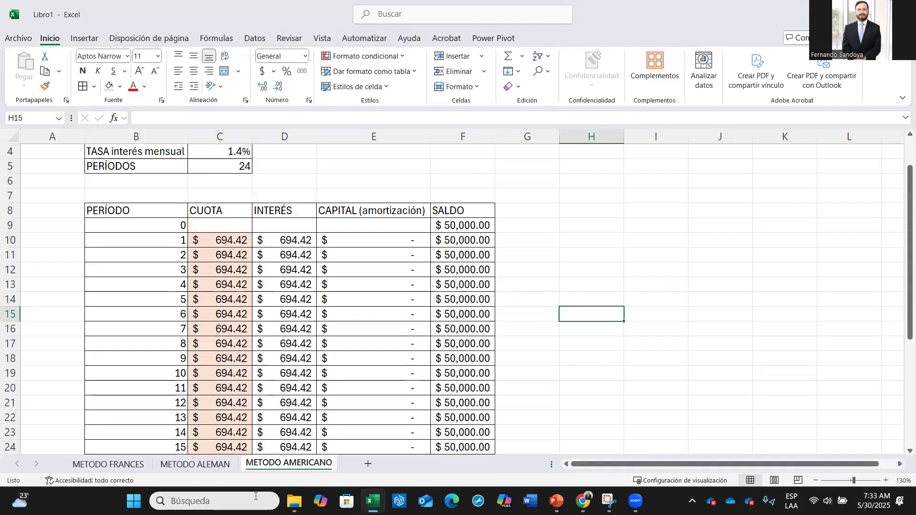
click(209, 466)
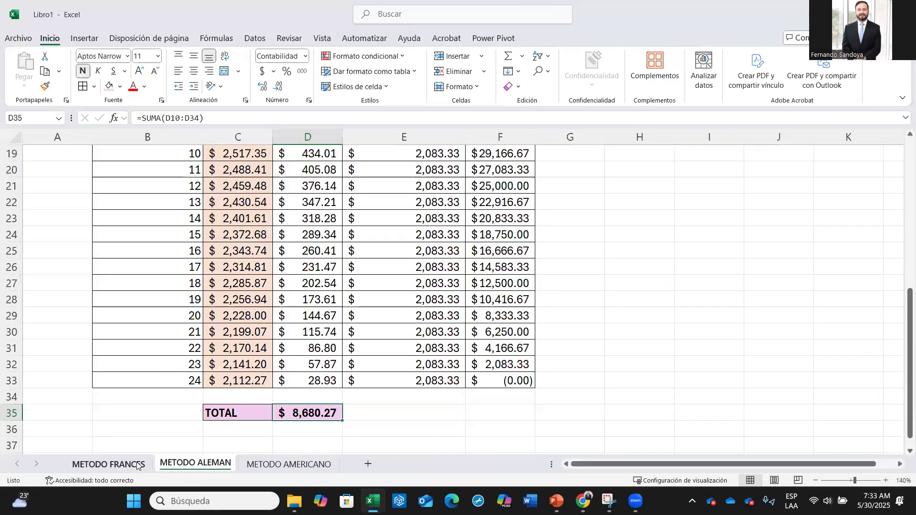
click(242, 466)
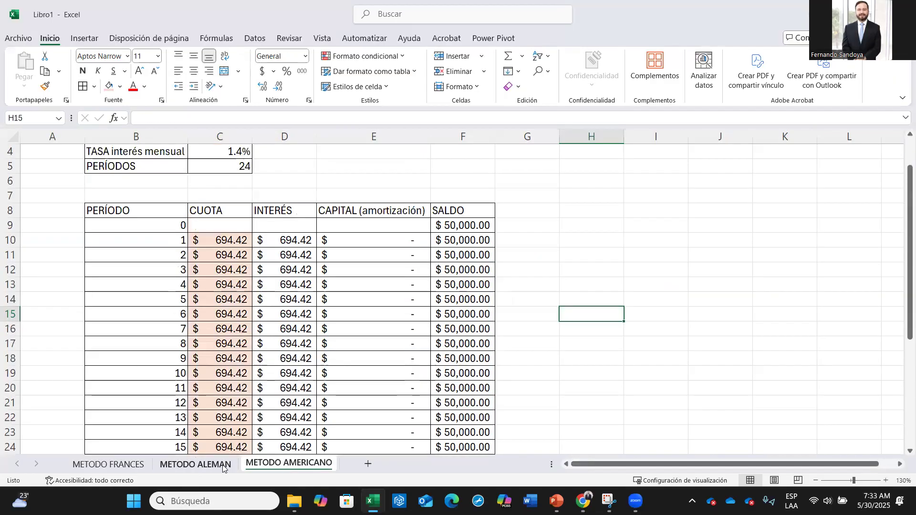
click(196, 466)
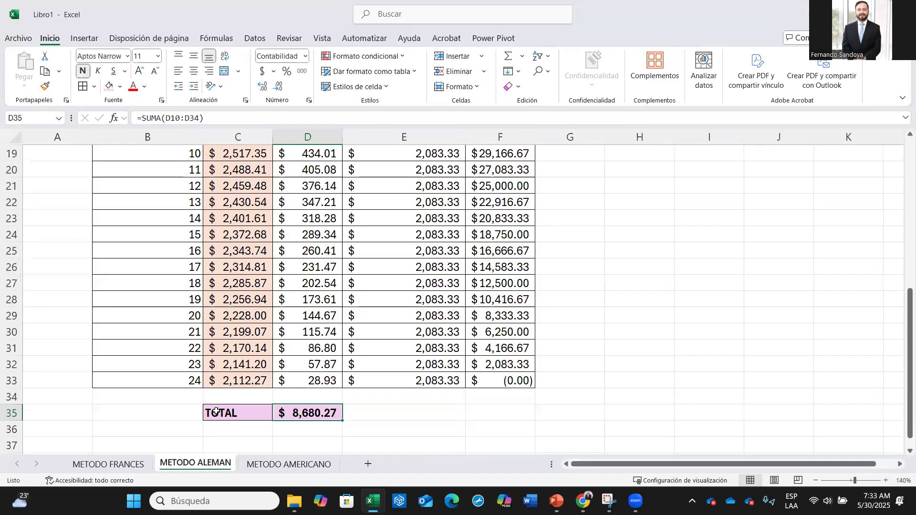
scroll(173, 451, up, 5)
click(123, 466)
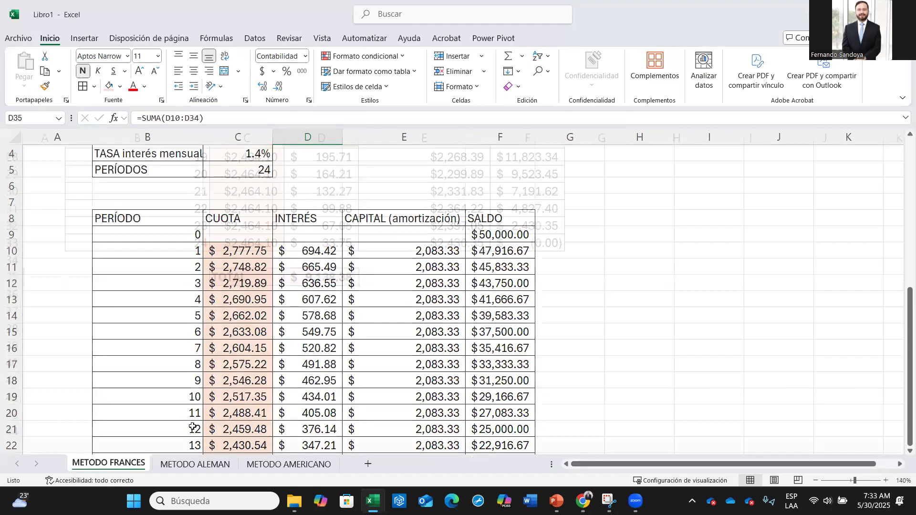
scroll(196, 424, up, 6)
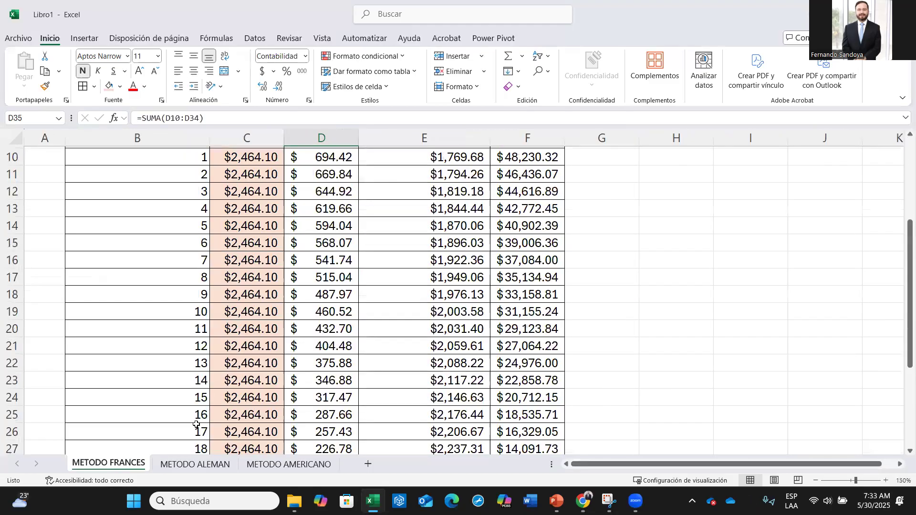
scroll(197, 424, up, 3)
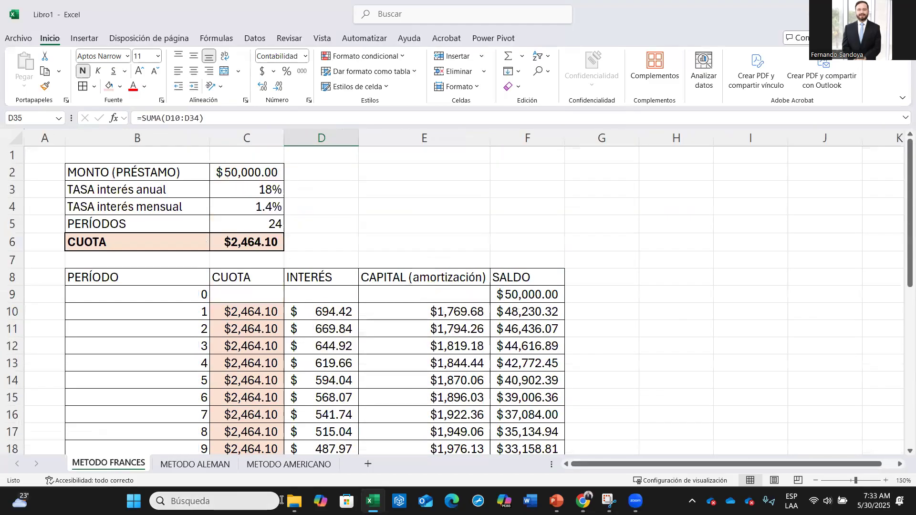
Step: Review the METODO AMERICANO table from the final capital payment back to the loan amount in C2
click(282, 466)
scroll(302, 410, down, 4)
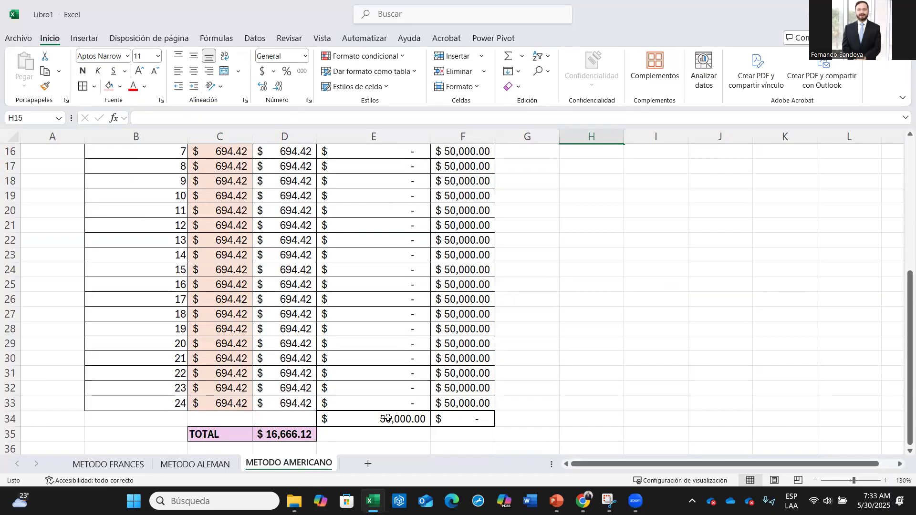
scroll(387, 418, up, 3)
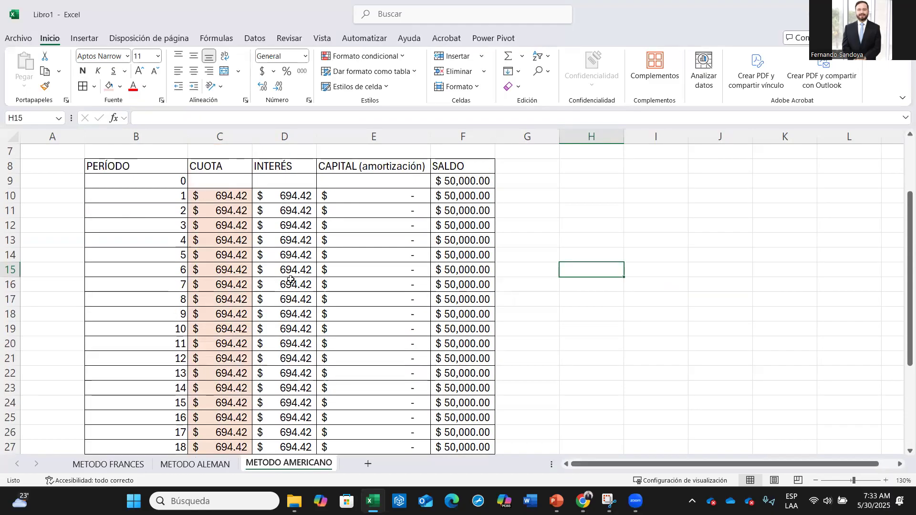
scroll(494, 235, up, 2)
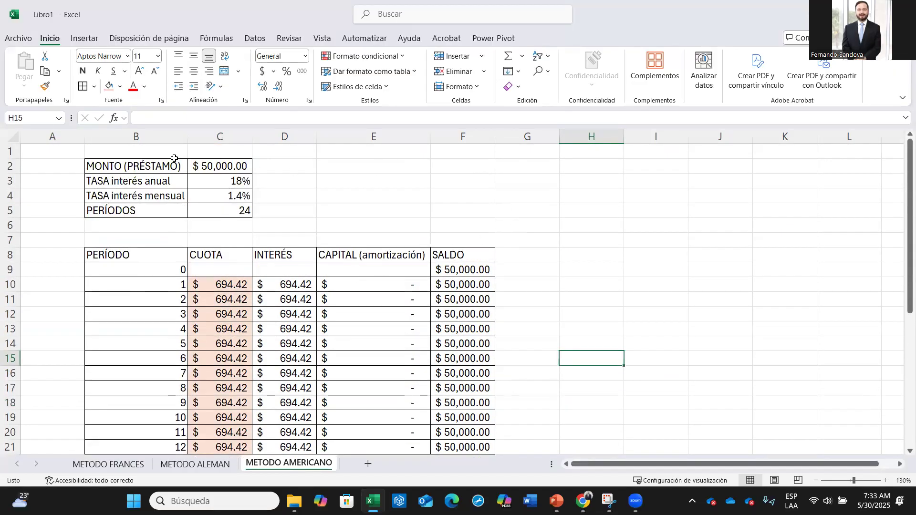
click(228, 170)
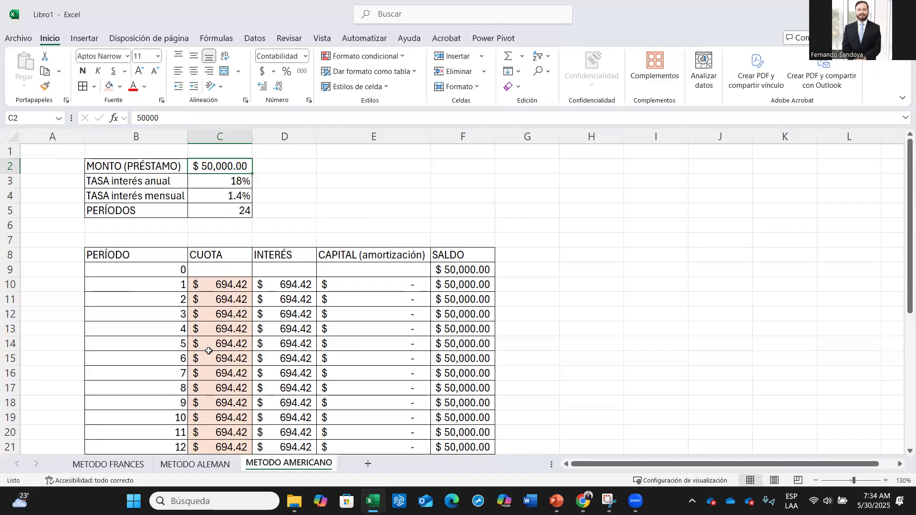
Step: Examine the monthly CUOTA payments in METODO AMERICANO from period 1 through period 24
click(241, 292)
drag(240, 292, 213, 407)
scroll(212, 407, down, 1)
scroll(212, 406, up, 1)
scroll(213, 407, down, 6)
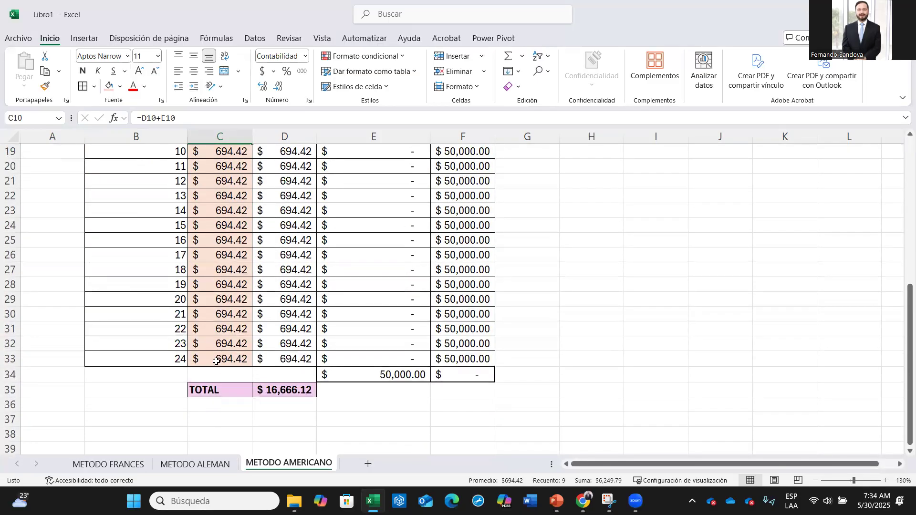
drag(220, 359, 217, 210)
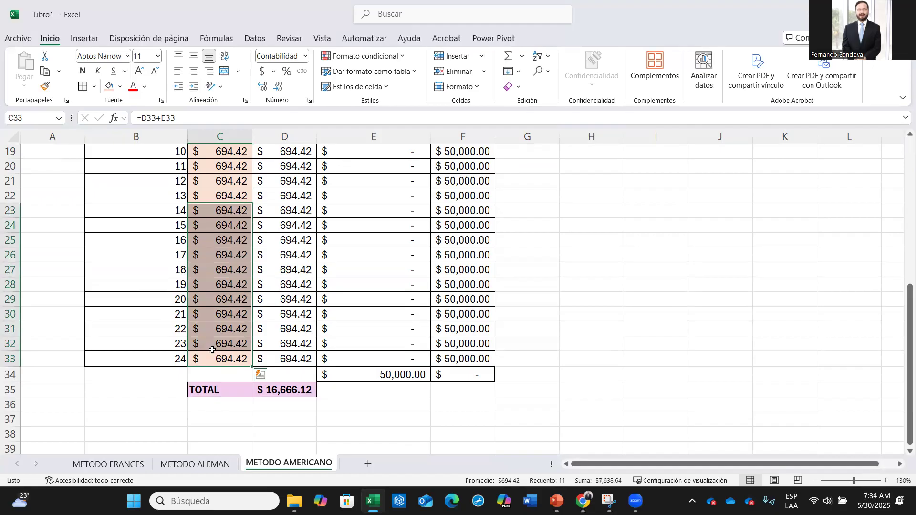
click(217, 358)
drag(218, 353, 217, 216)
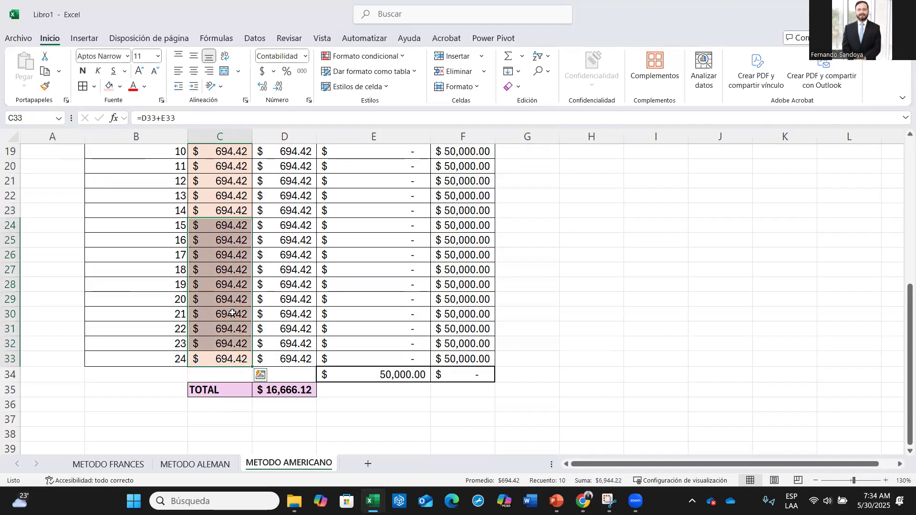
click(229, 356)
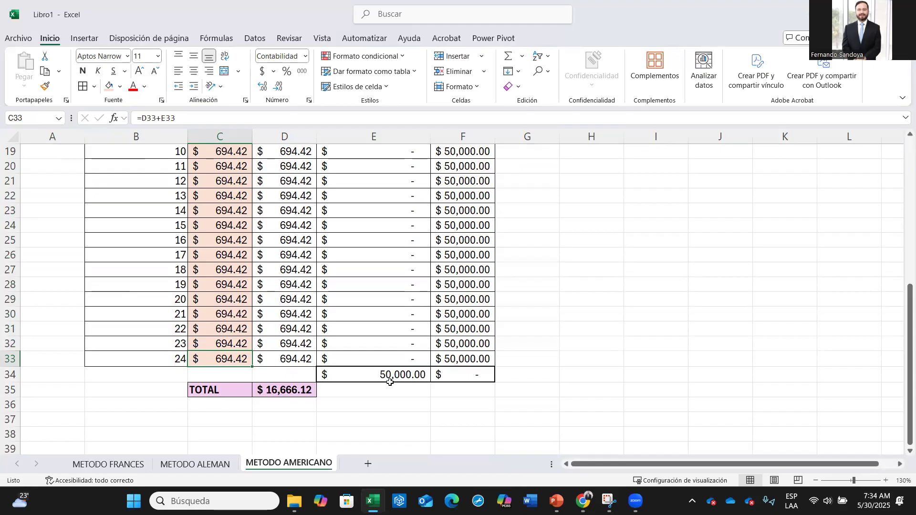
Step: Compare the total interest in D35 with the final capital payment in E34 of METODO AMERICANO
click(304, 392)
click(370, 375)
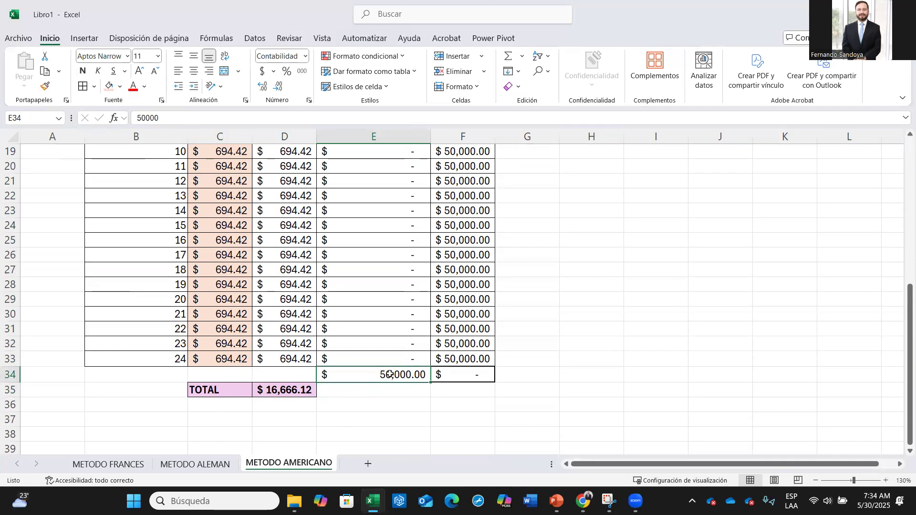
click(290, 393)
click(401, 376)
click(310, 390)
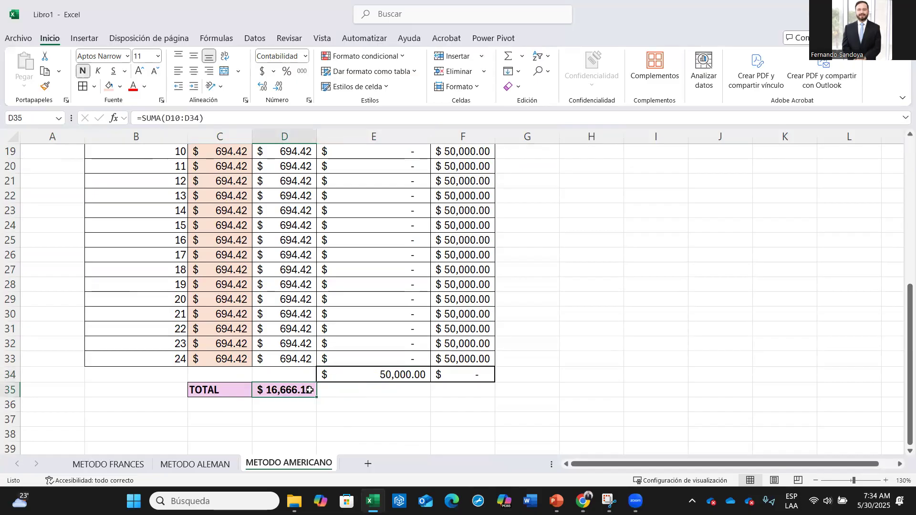
click(388, 375)
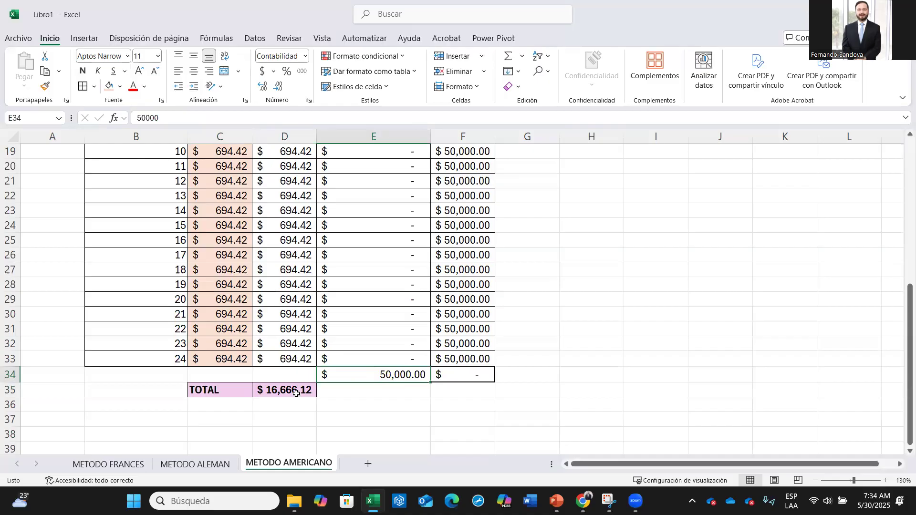
click(296, 393)
click(365, 376)
Step: Check the D35 interest total in METODO ALEMAN against the one in METODO FRANCES
click(195, 465)
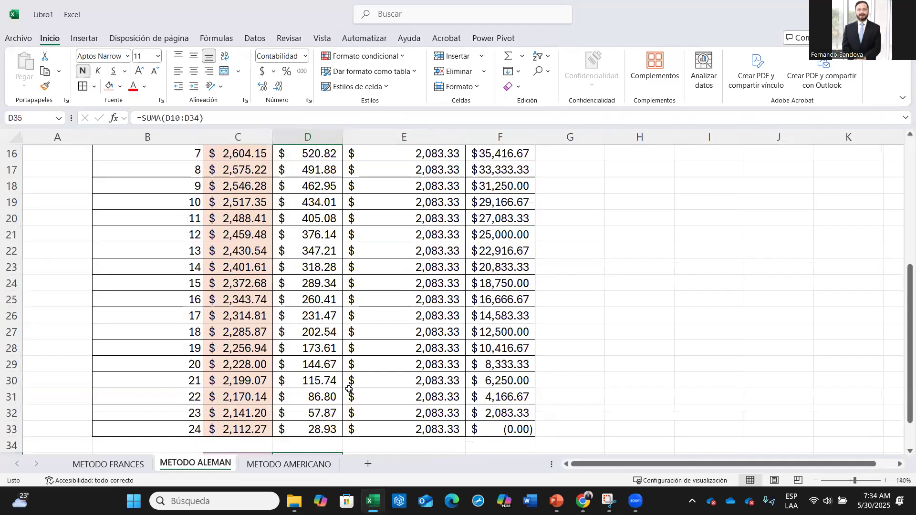
scroll(349, 389, down, 3)
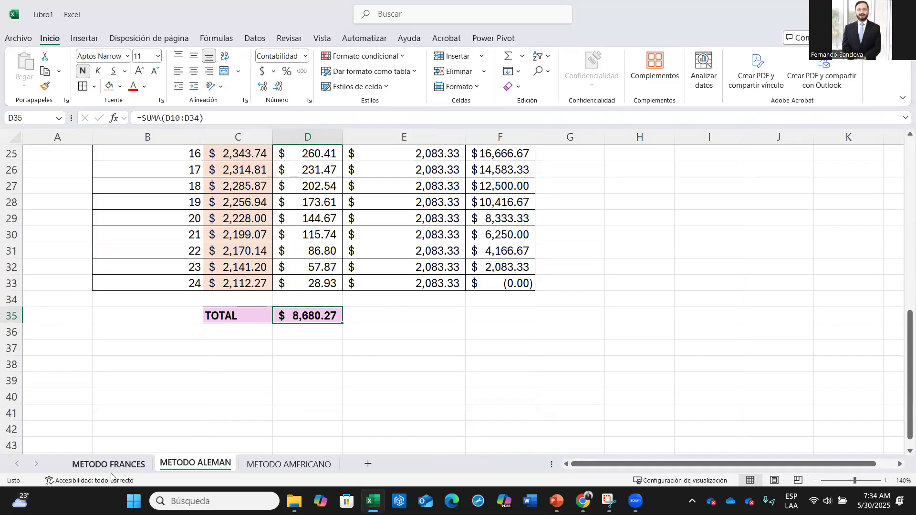
click(122, 463)
scroll(352, 398, down, 4)
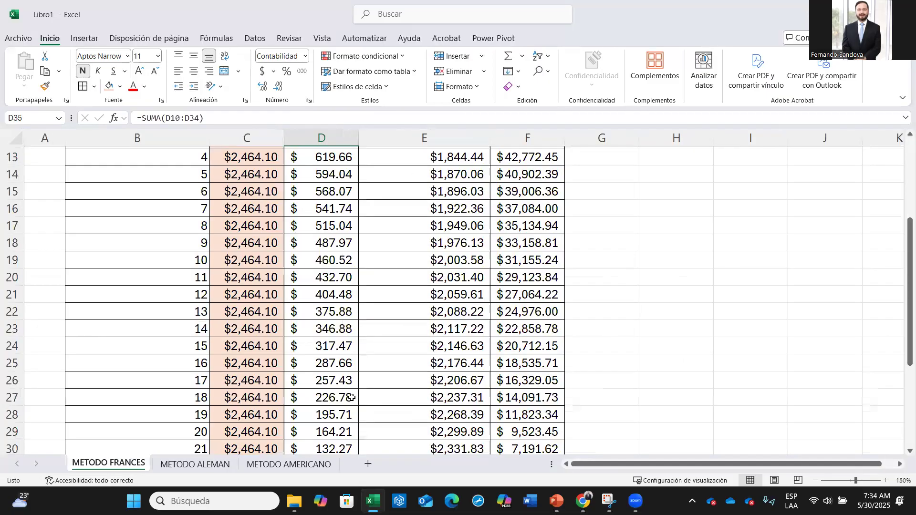
scroll(346, 400, down, 3)
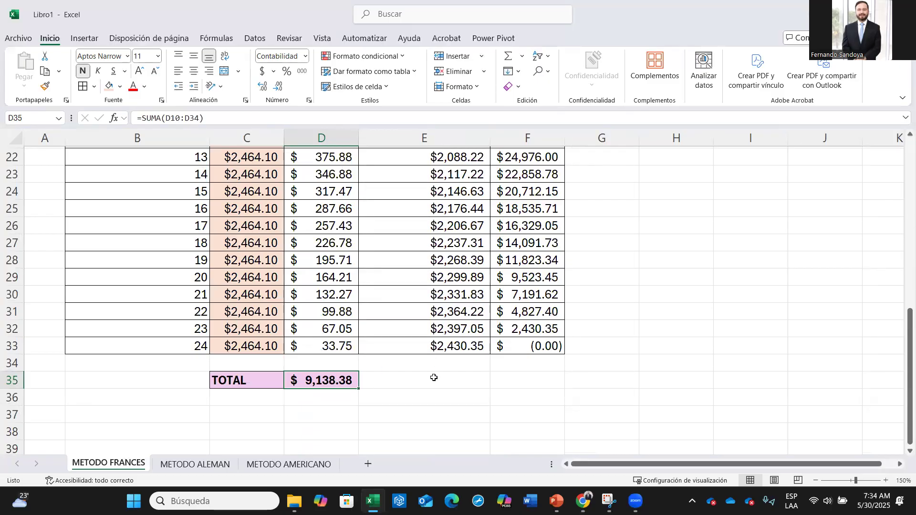
Step: Sum the CAPITAL (amortización) column with AutoSum in E35 of METODO FRANCES, beside the interest total
scroll(434, 379, up, 5)
scroll(434, 378, down, 4)
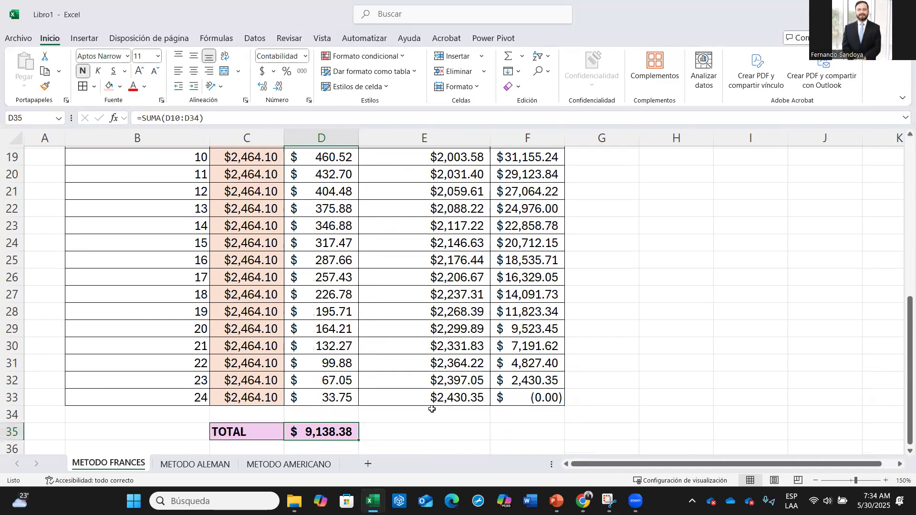
click(436, 431)
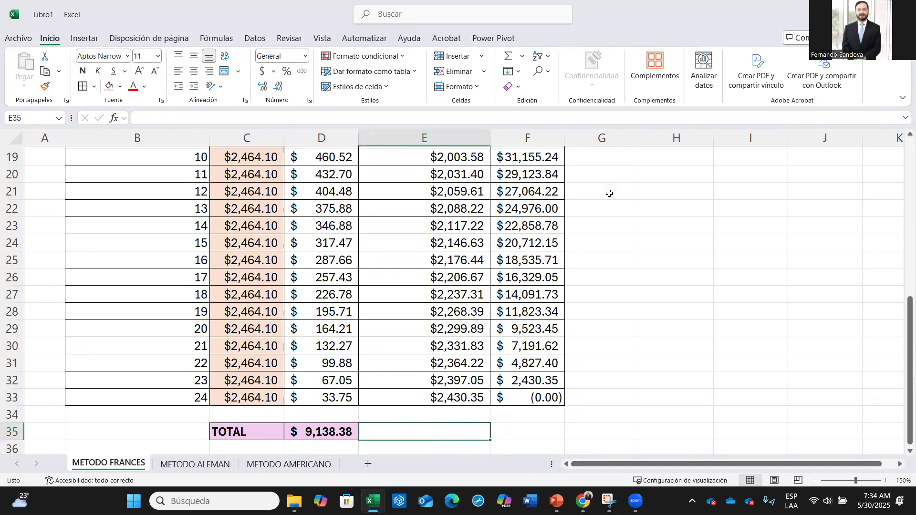
click(509, 56)
key(Return)
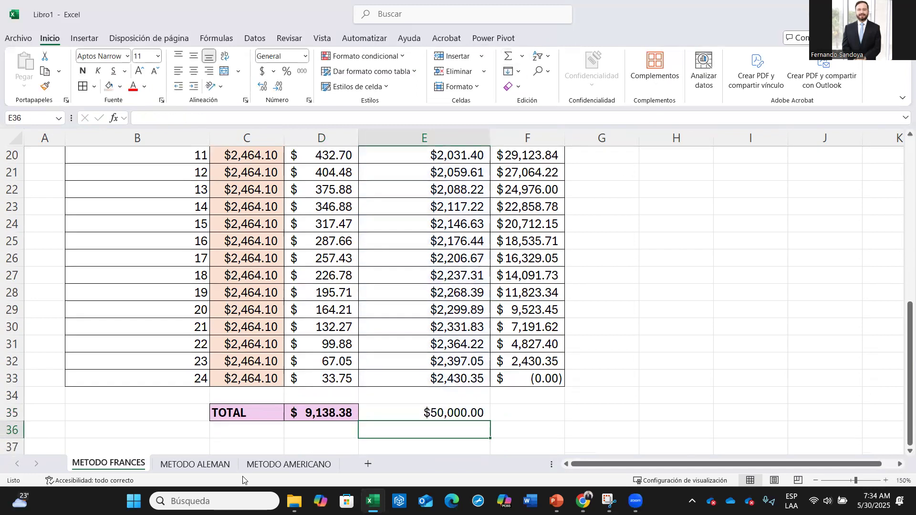
Step: Sum the CAPITAL (amortización) column with AutoSum in E35 of METODO ALEMAN, beside the interest total
click(196, 464)
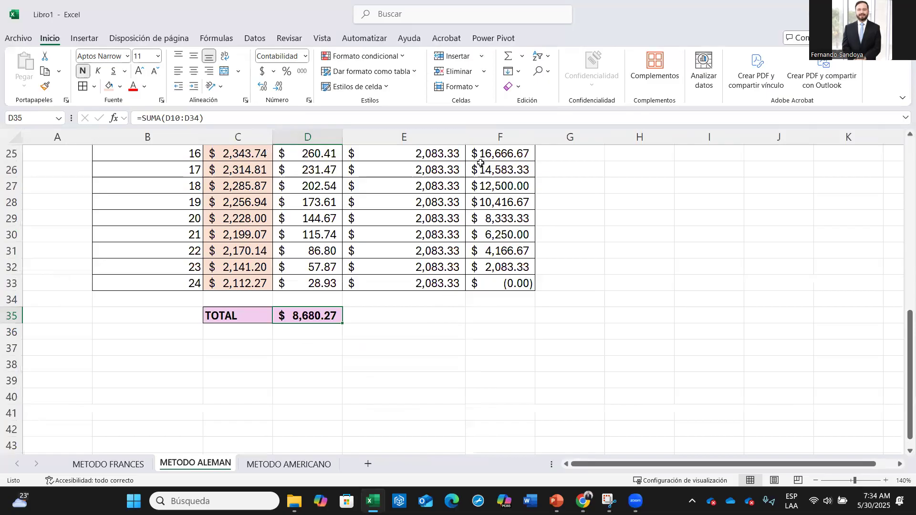
key(Right)
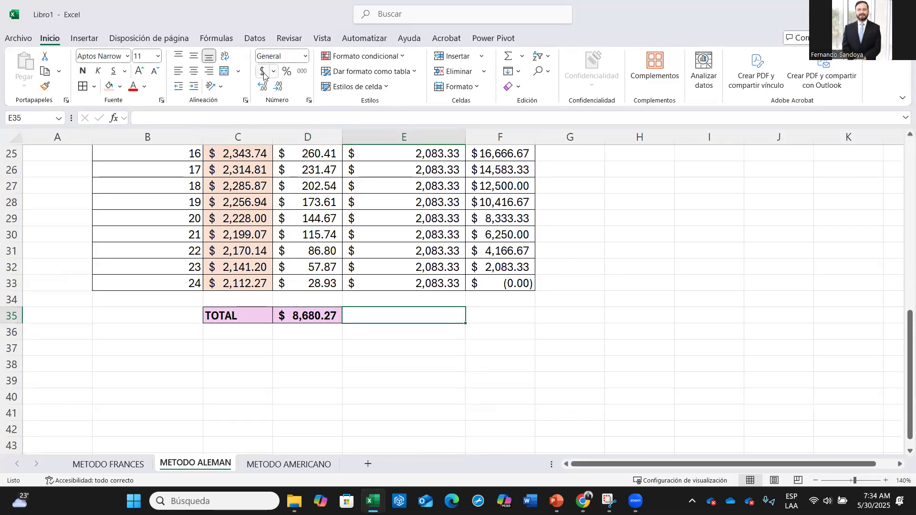
click(507, 56)
key(Return)
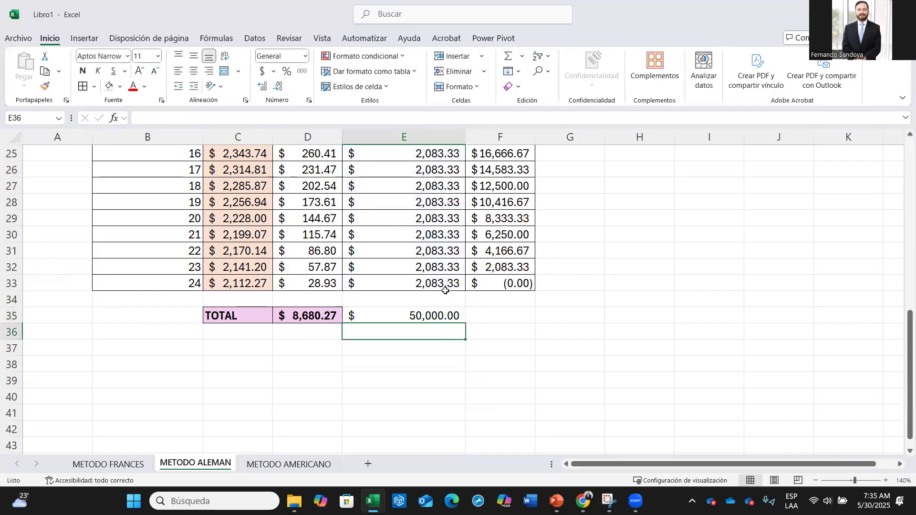
Step: Compare the row 35 capital and interest totals of METODO ALEMAN with METODO FRANCES and with the payment rows of METODO AMERICANO
click(434, 318)
click(326, 317)
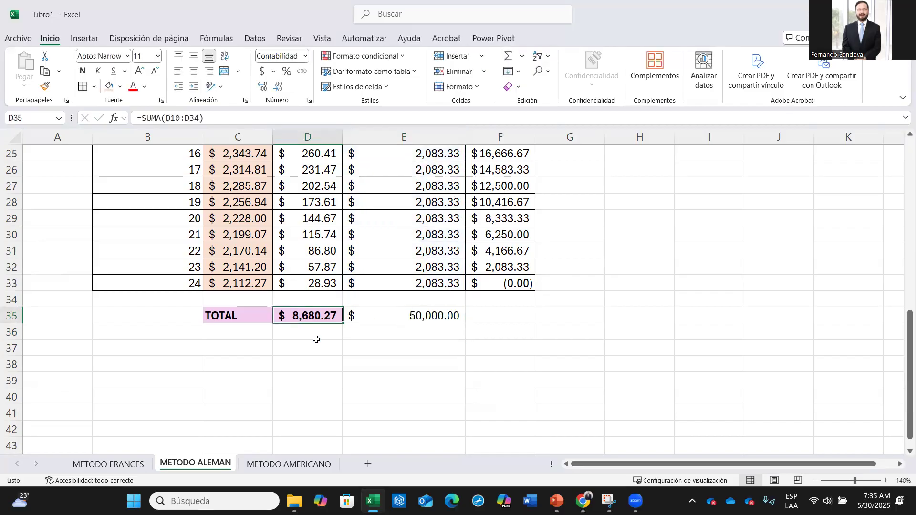
click(133, 464)
click(308, 468)
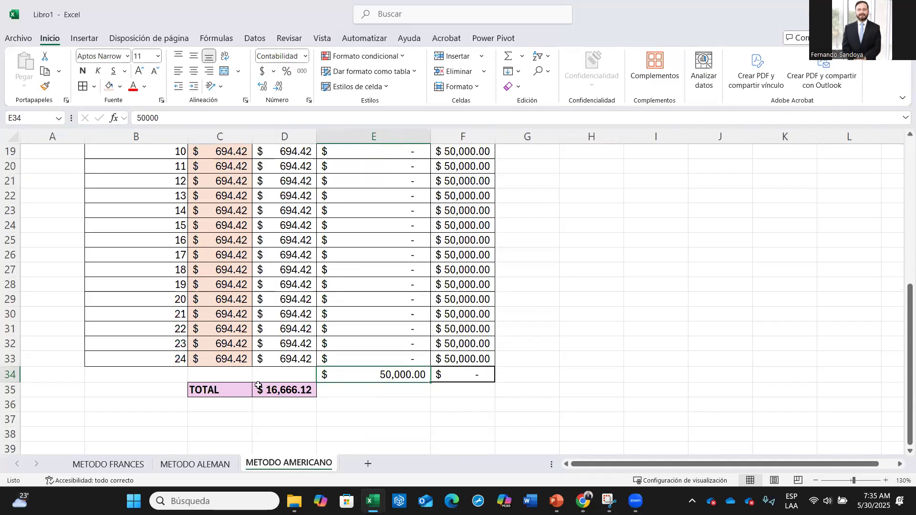
scroll(230, 318, up, 2)
scroll(230, 318, up, 3)
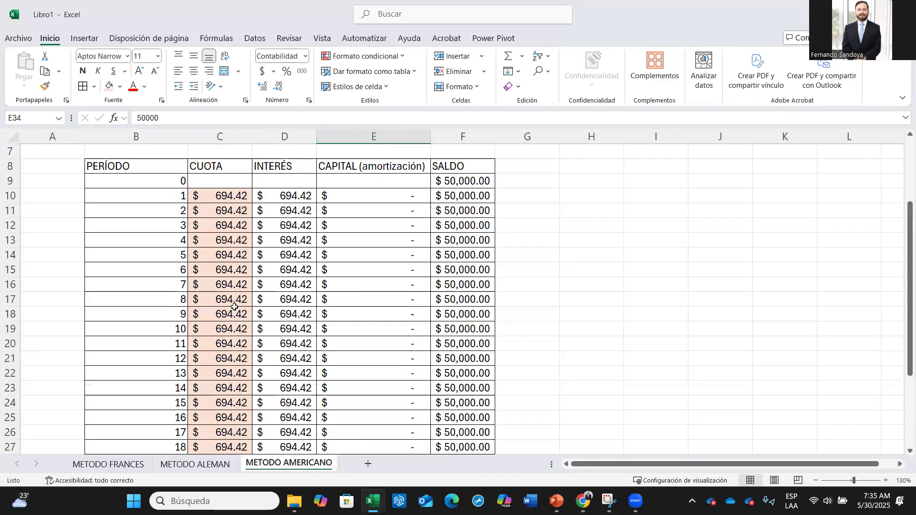
scroll(247, 329, down, 3)
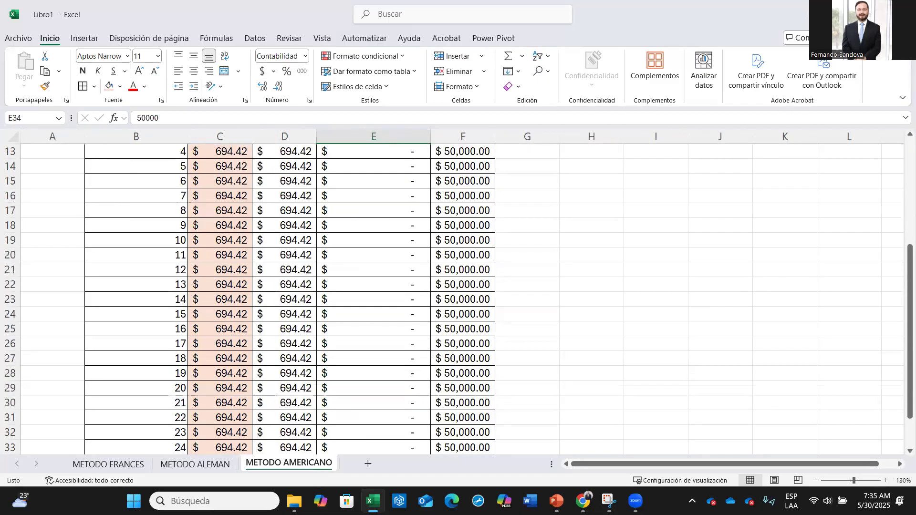